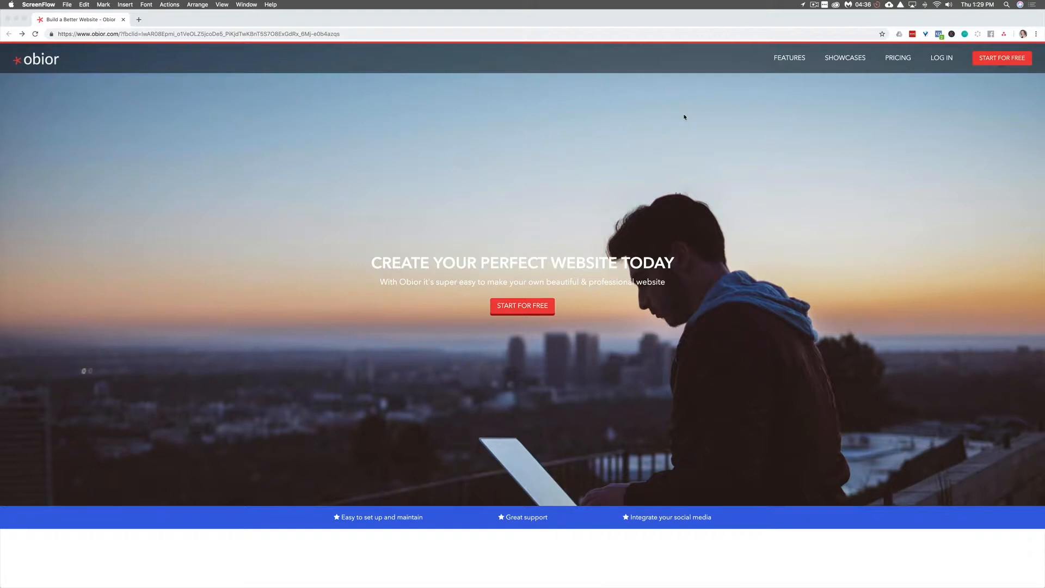
# Look through the Obior homepage, examining its feature sections, themes and customer testimonials.
pyautogui.scroll(-7, 685, 117)
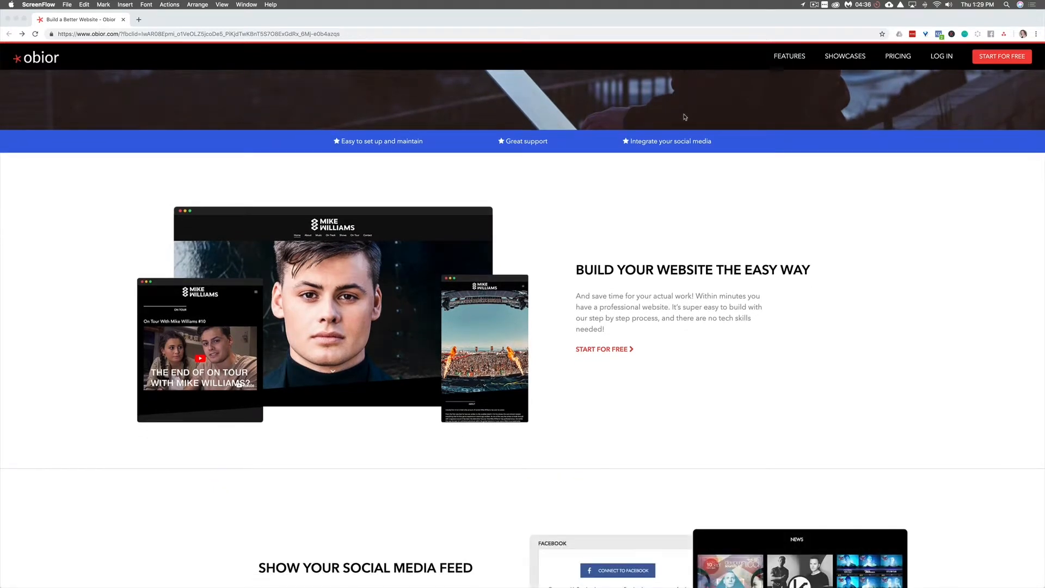
pyautogui.scroll(-3, 685, 117)
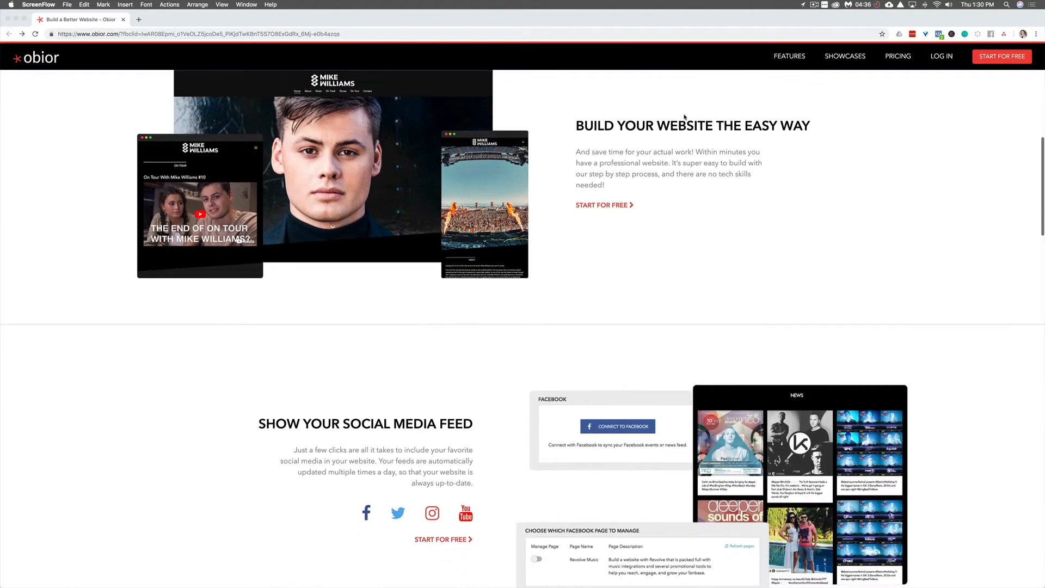
pyautogui.scroll(-9, 685, 117)
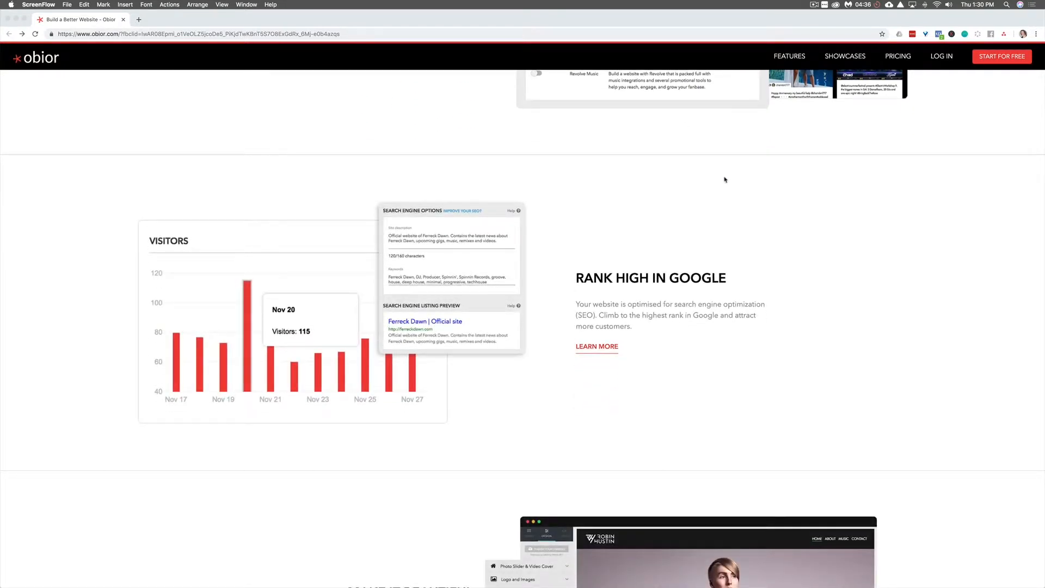
pyautogui.scroll(-6, 724, 179)
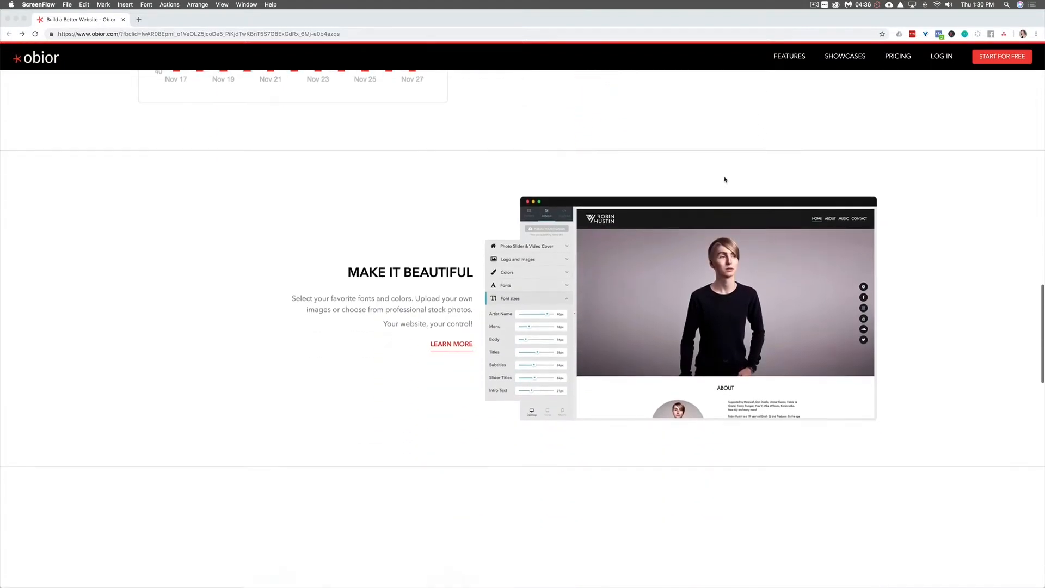
pyautogui.scroll(-2, 724, 179)
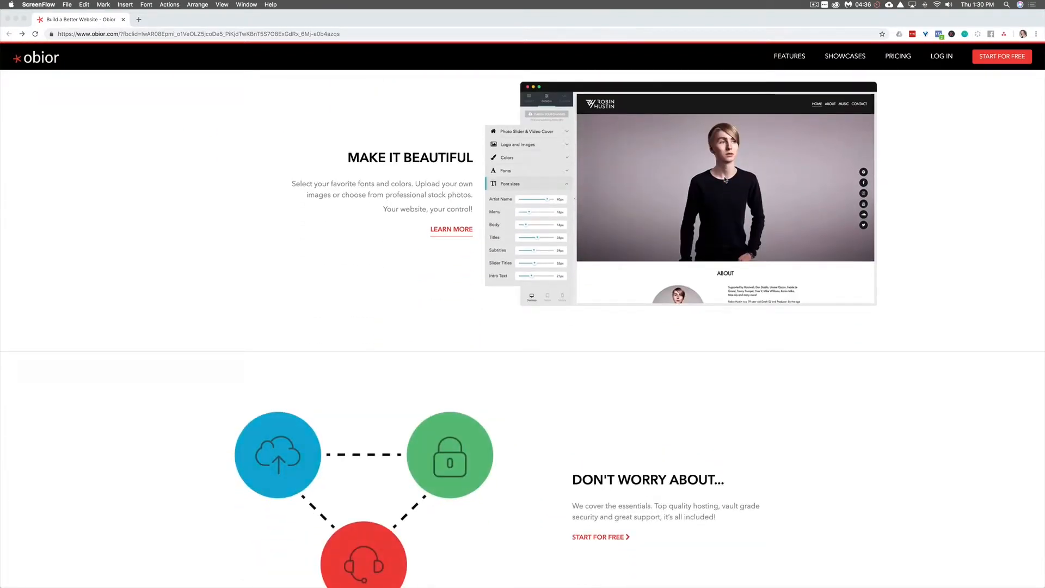
pyautogui.scroll(-3, 725, 180)
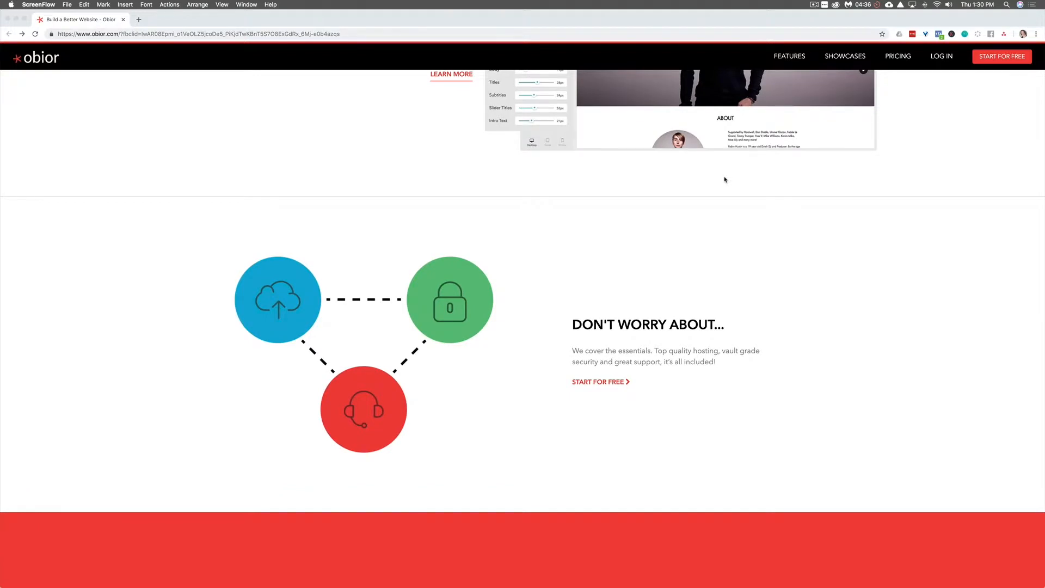
pyautogui.scroll(-6, 724, 179)
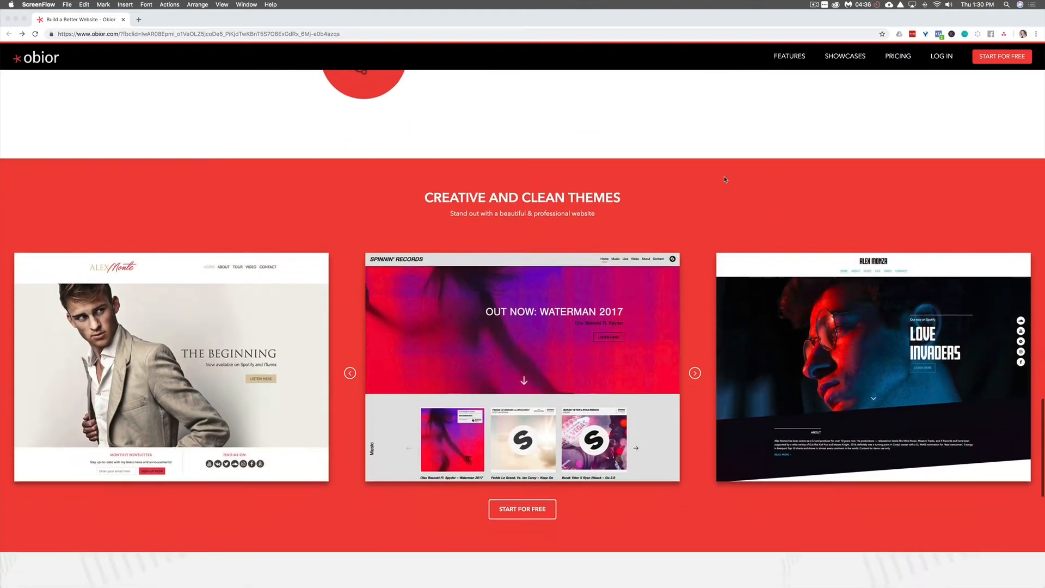
pyautogui.scroll(-1, 725, 179)
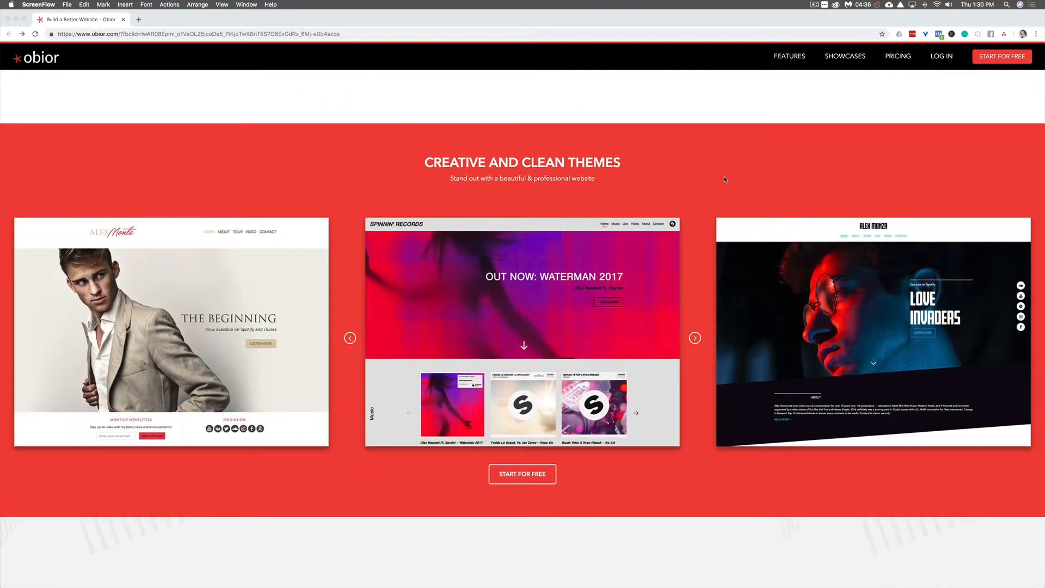
pyautogui.scroll(-5, 724, 180)
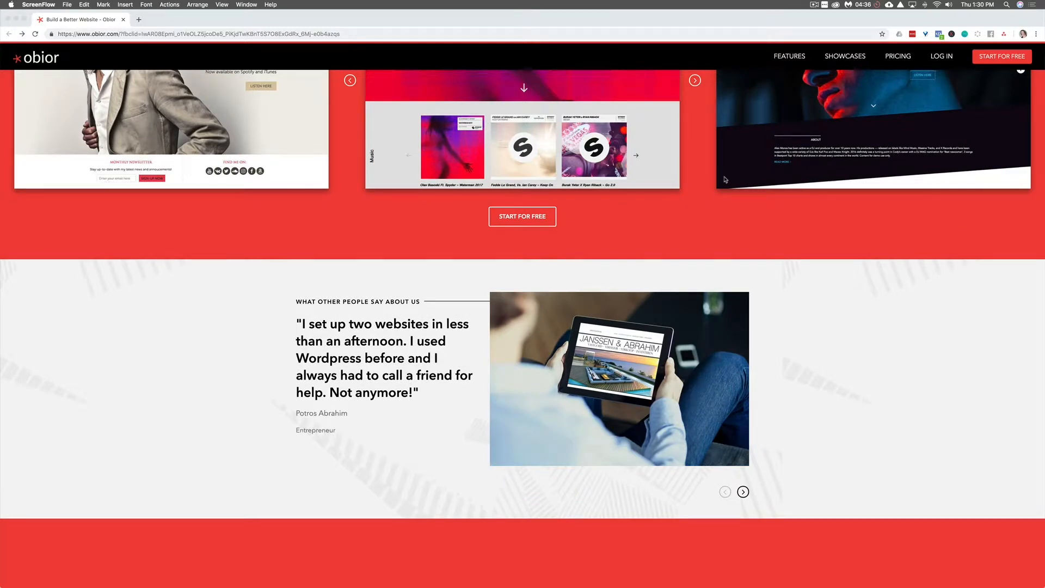
# Start a free Obior account and choose to sign up with e-mail.
pyautogui.click(1004, 58)
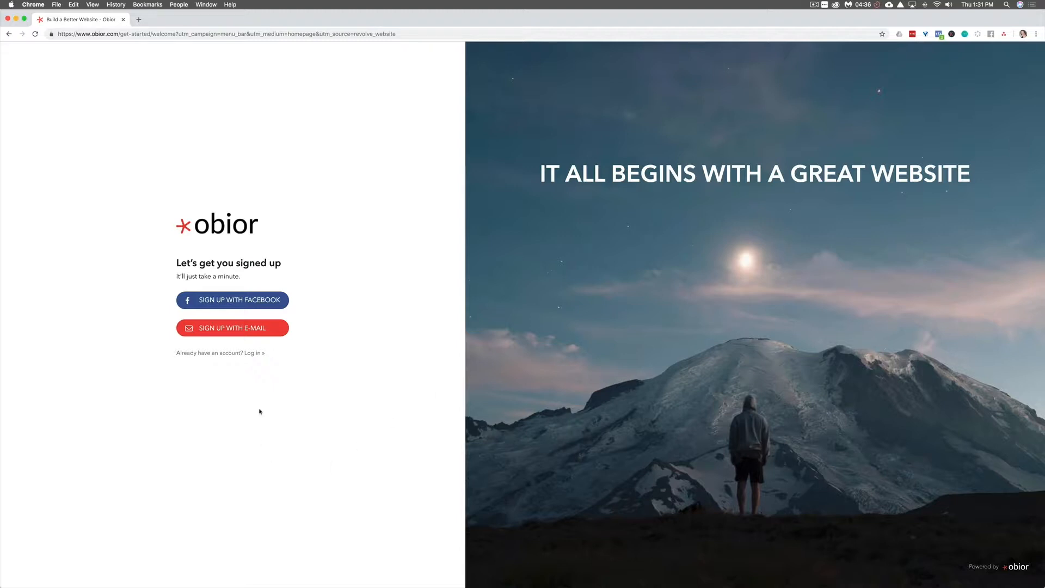
pyautogui.click(243, 329)
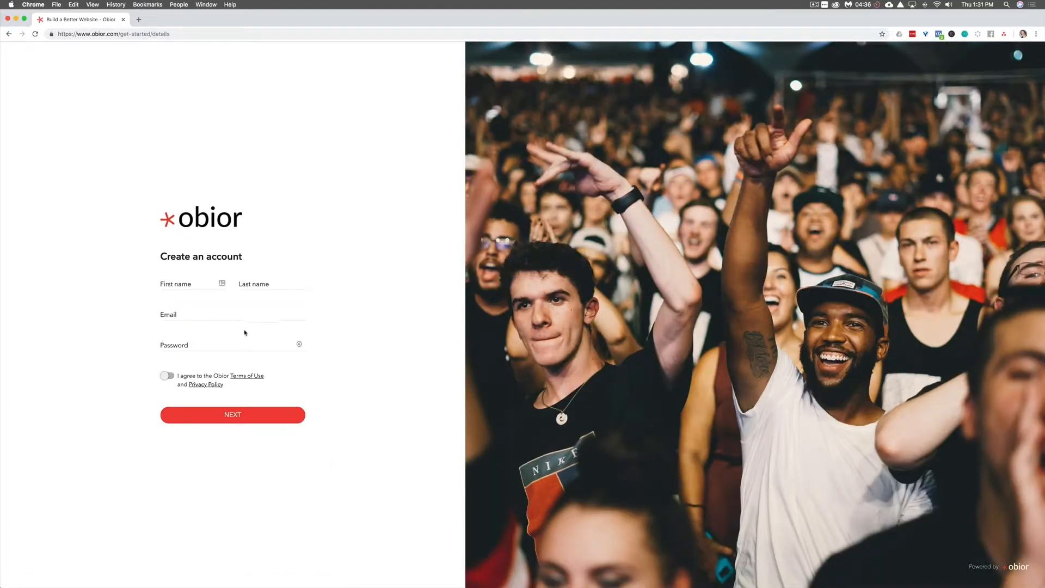
# Open the Terms of Use and read the definitions, highlighting the Custom Plan and Free Trial descriptions.
pyautogui.click(255, 377)
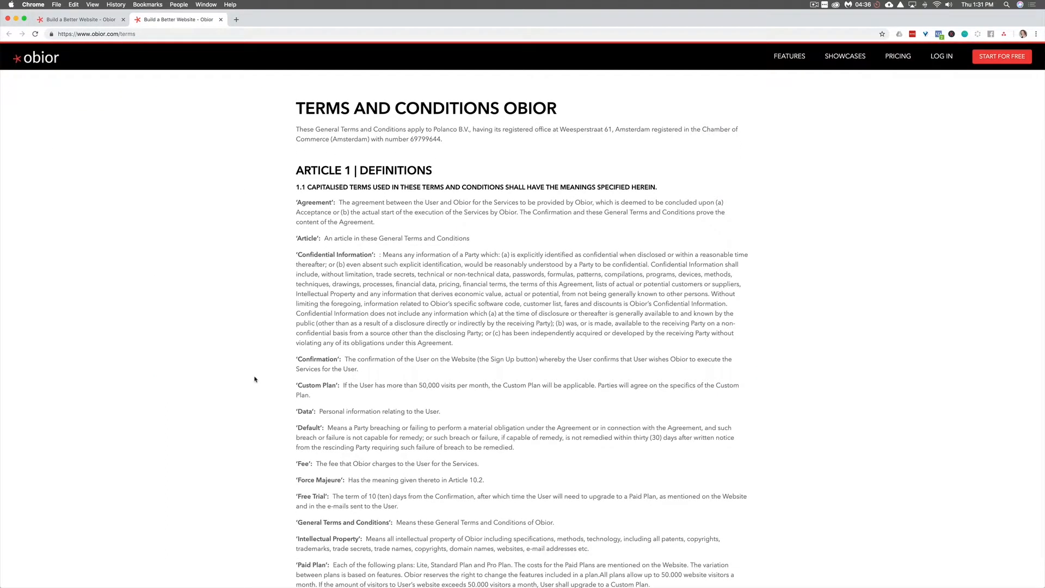
pyautogui.scroll(-4, 253, 378)
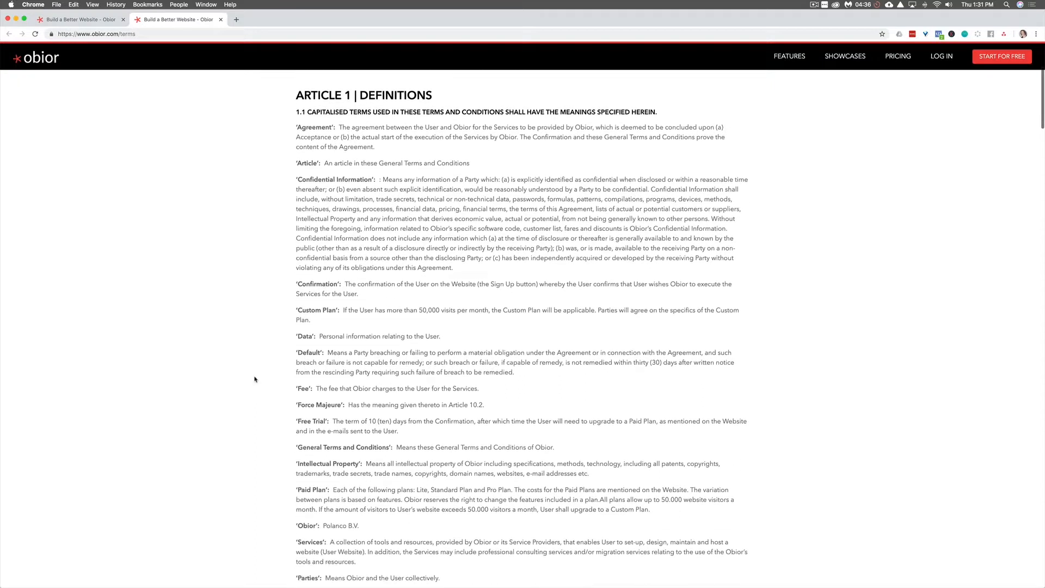
pyautogui.scroll(-1, 252, 379)
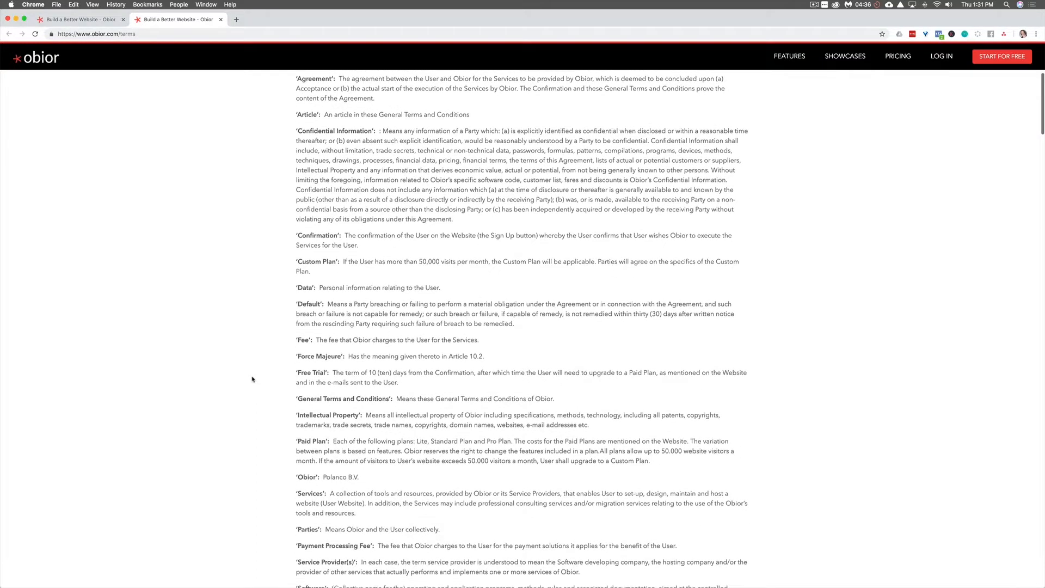
pyautogui.scroll(-2, 252, 379)
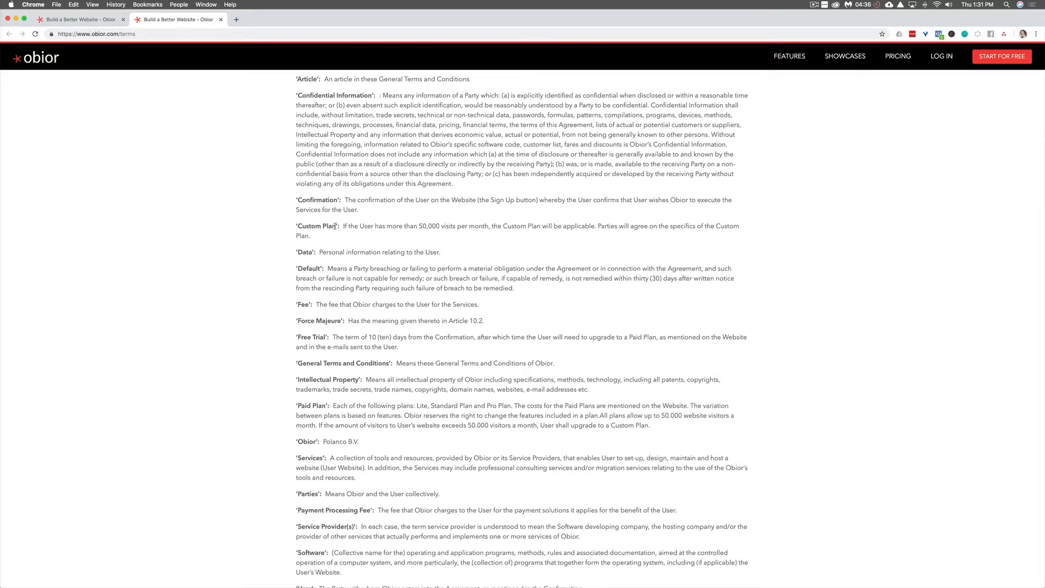
pyautogui.moveTo(343, 227); pyautogui.dragTo(345, 235)
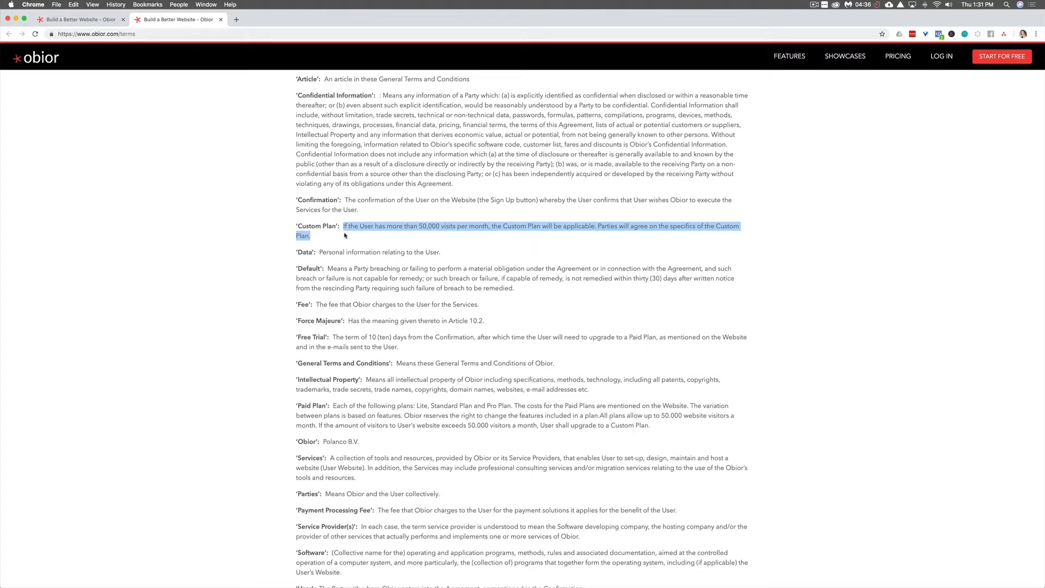
pyautogui.click(345, 235)
pyautogui.scroll(-5, 349, 242)
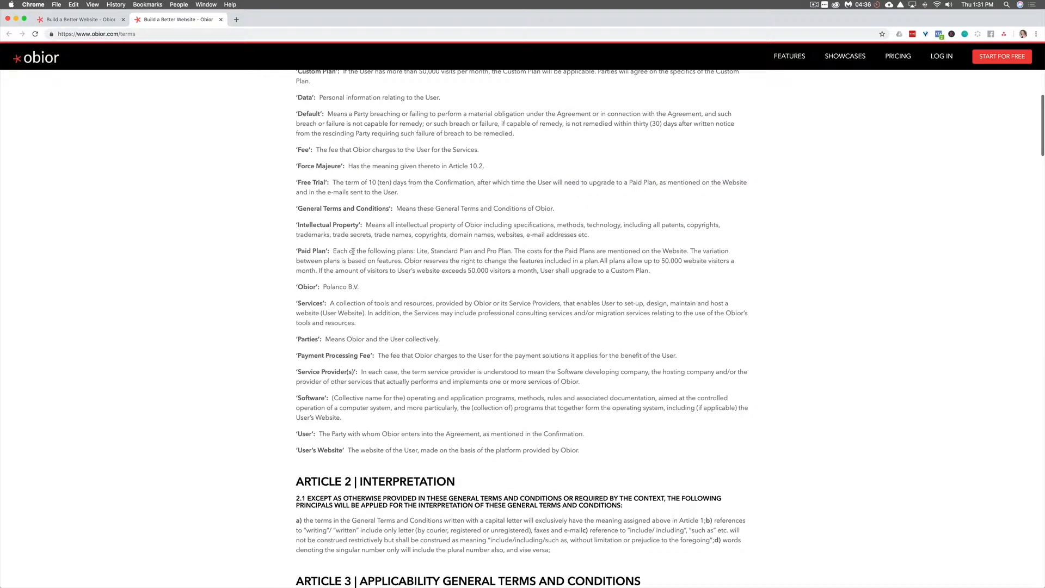
pyautogui.moveTo(334, 183); pyautogui.dragTo(412, 194)
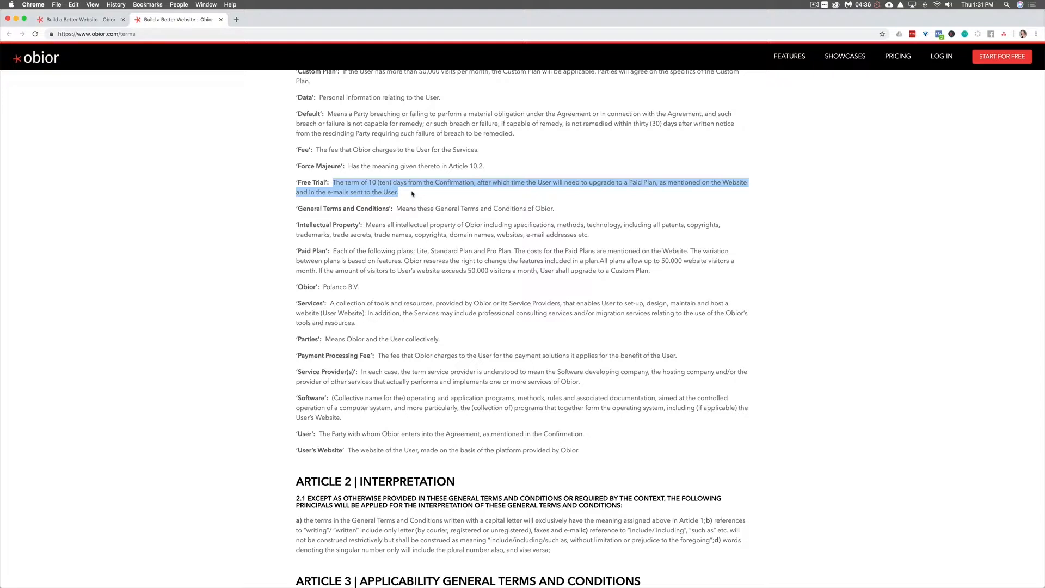
pyautogui.scroll(-2, 412, 193)
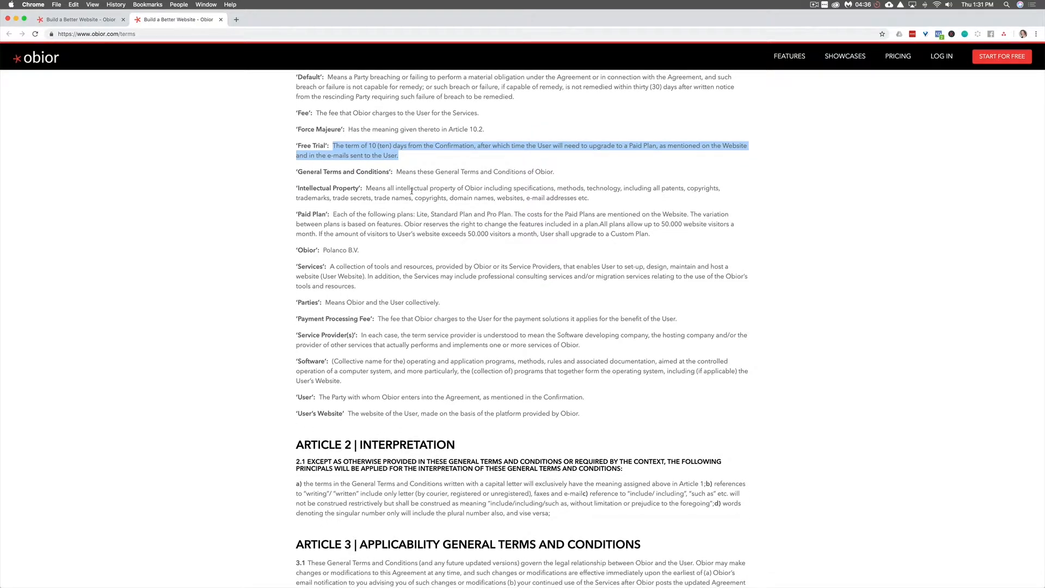
pyautogui.scroll(-3, 412, 190)
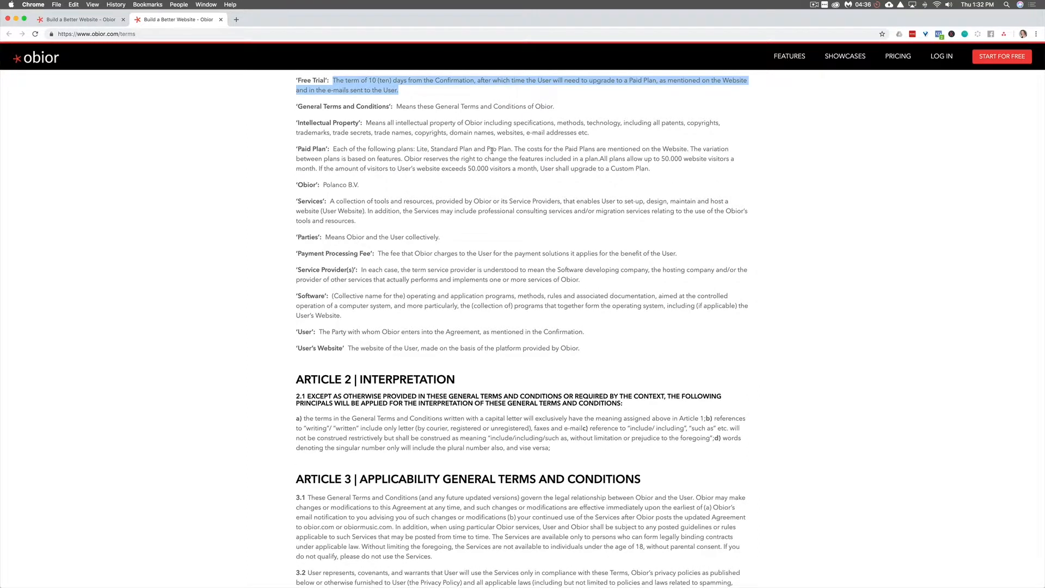
# Open the pricing page and review the plans and the FAQ answers on web hosting and accepted payments.
pyautogui.click(902, 57)
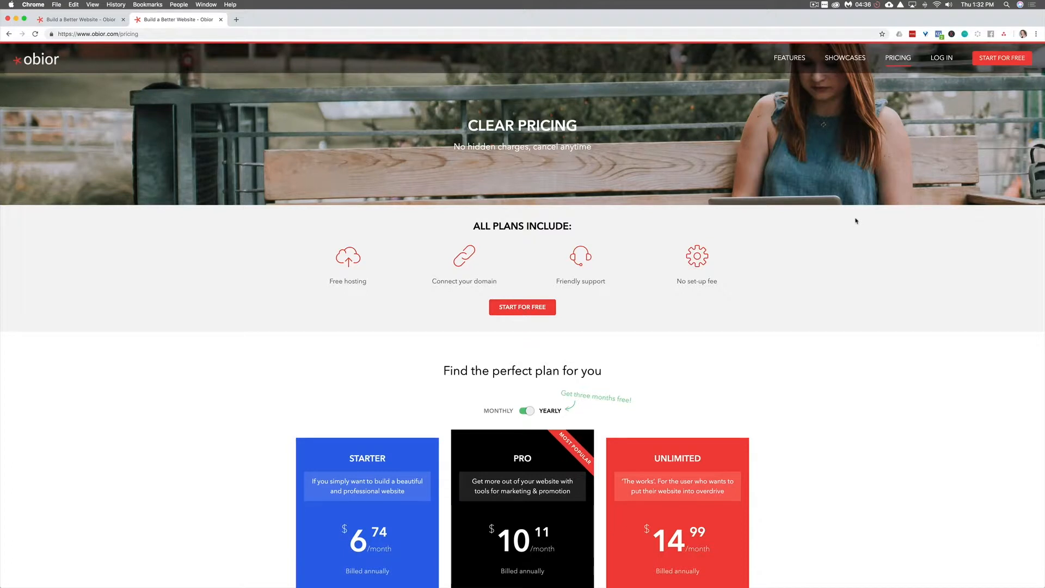
pyautogui.scroll(-5, 856, 221)
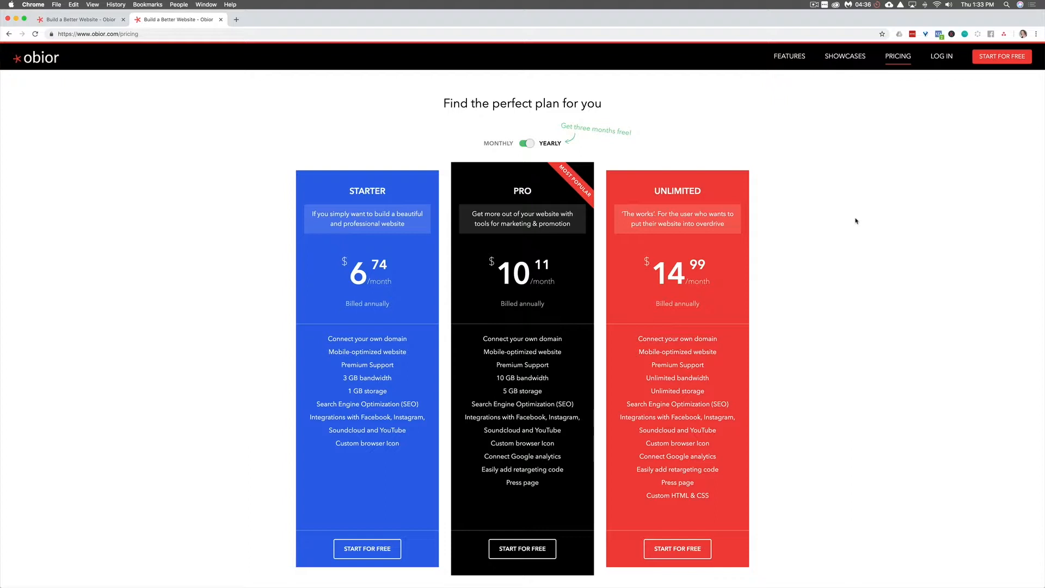
pyautogui.scroll(-12, 856, 221)
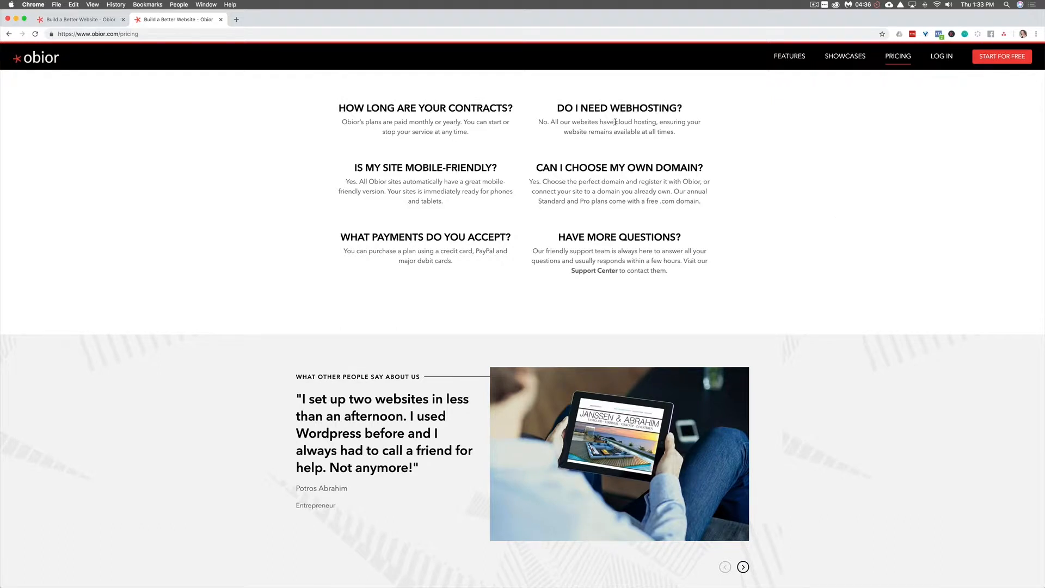
pyautogui.moveTo(615, 122); pyautogui.dragTo(654, 122)
pyautogui.moveTo(441, 252); pyautogui.dragTo(460, 263)
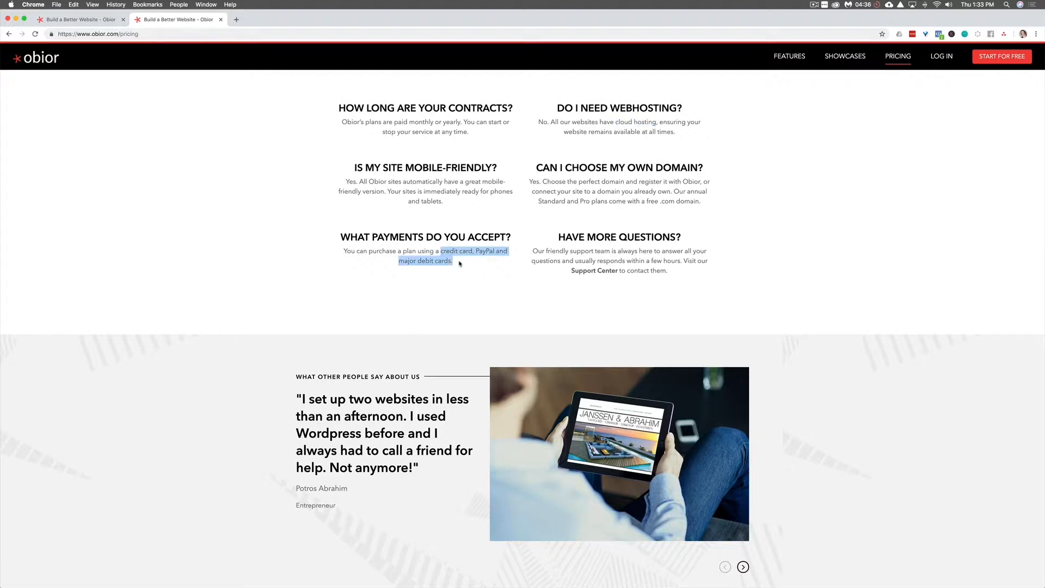
pyautogui.scroll(-3, 459, 263)
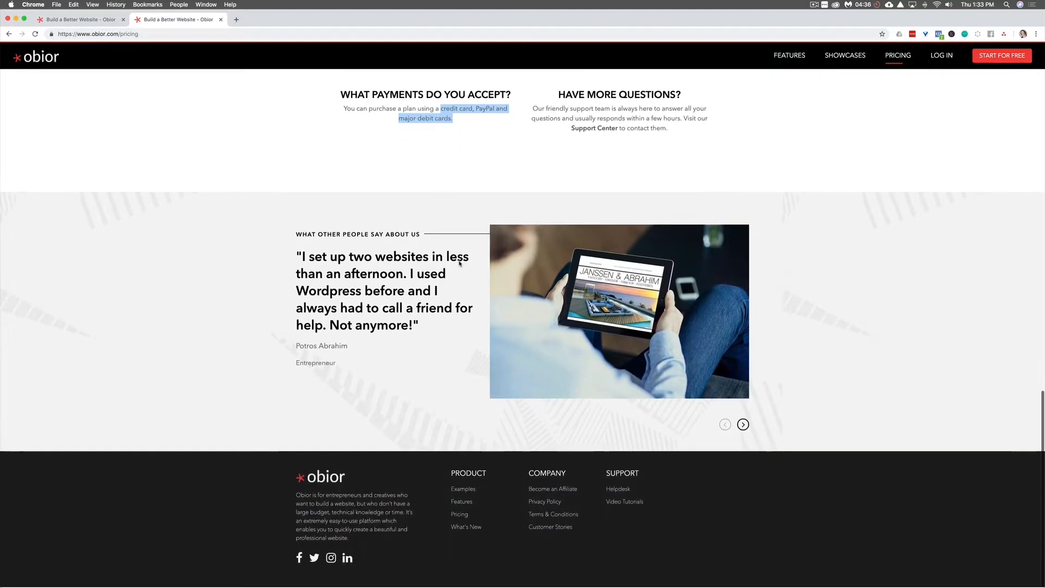
pyautogui.scroll(10, 460, 263)
pyautogui.scroll(3, 459, 263)
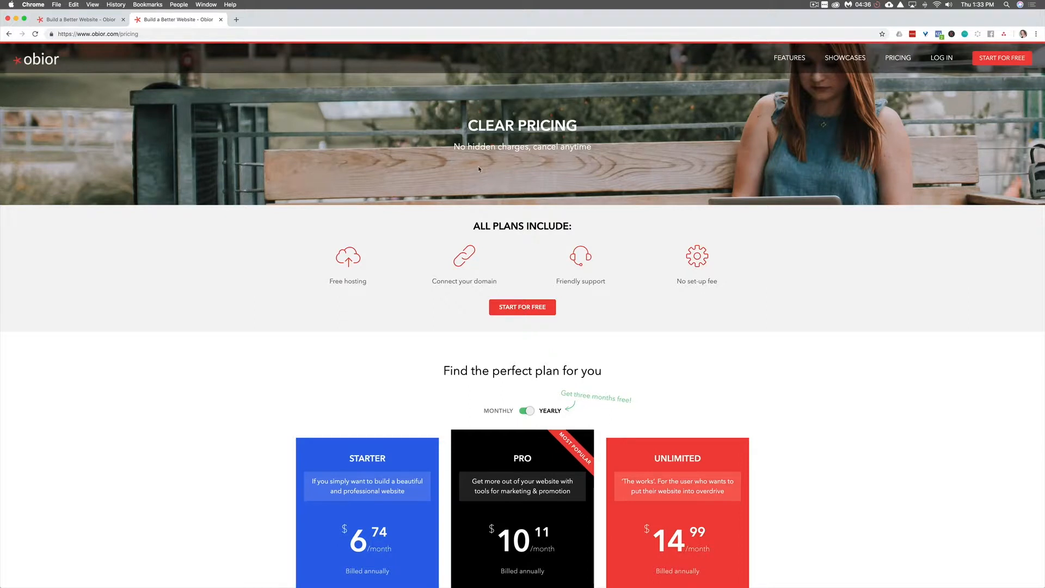
# Return to the account sign-up and submit "Confessions of a Trail Runner" as the company name.
pyautogui.click(79, 20)
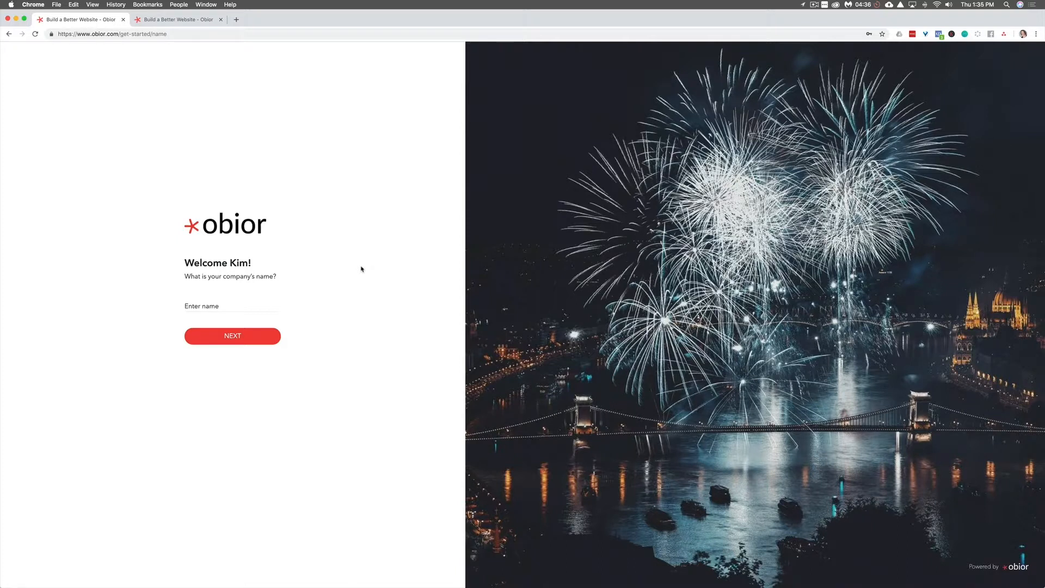
pyautogui.click(230, 306)
pyautogui.write('Confessions of a Trail Runner')
pyautogui.click(231, 337)
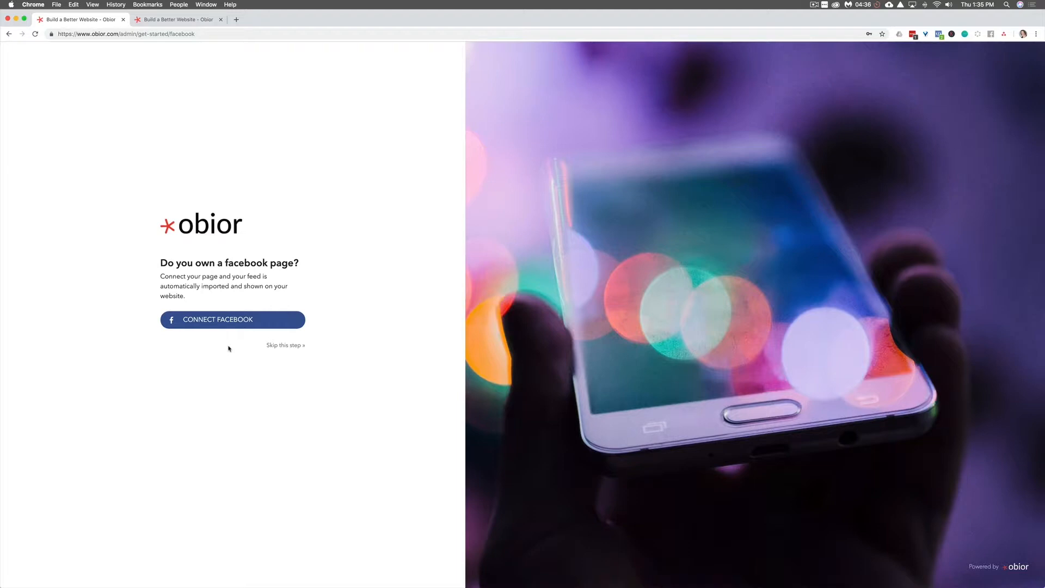
# Connect Facebook to Obior, allowing it to manage only the Confessions of a Trail Runner page.
pyautogui.click(224, 324)
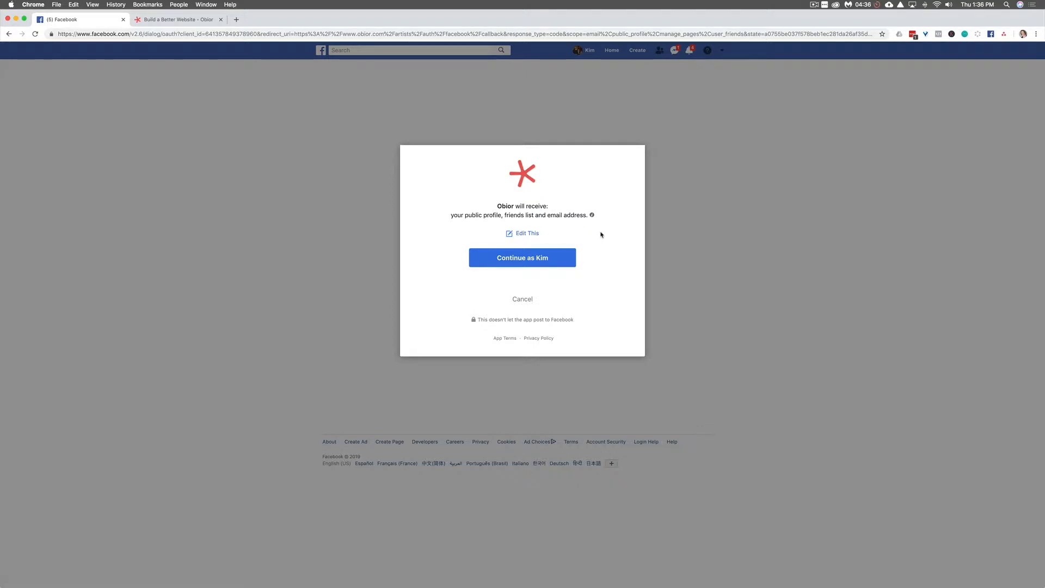
pyautogui.click(545, 261)
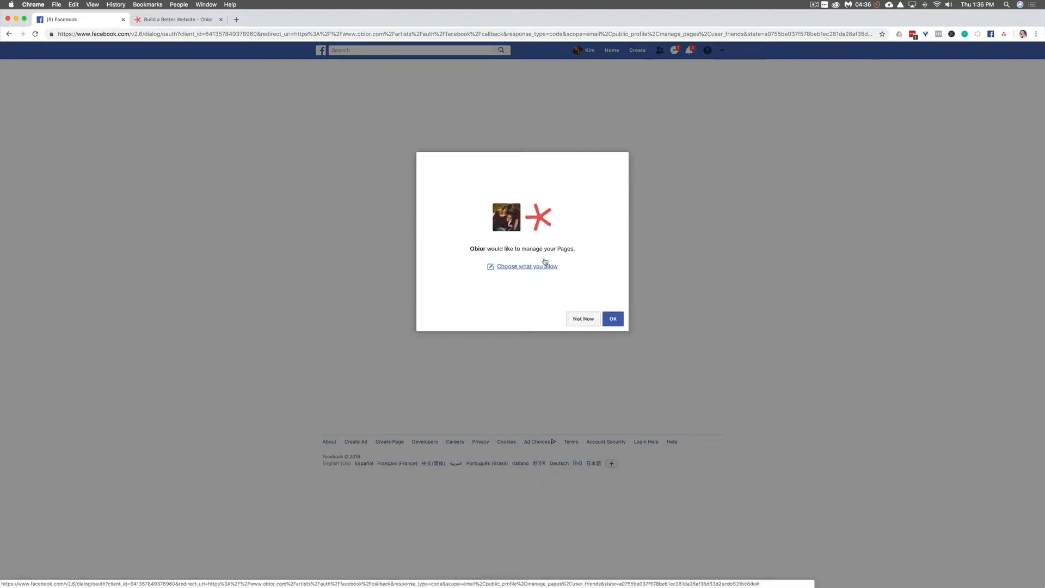
pyautogui.click(517, 266)
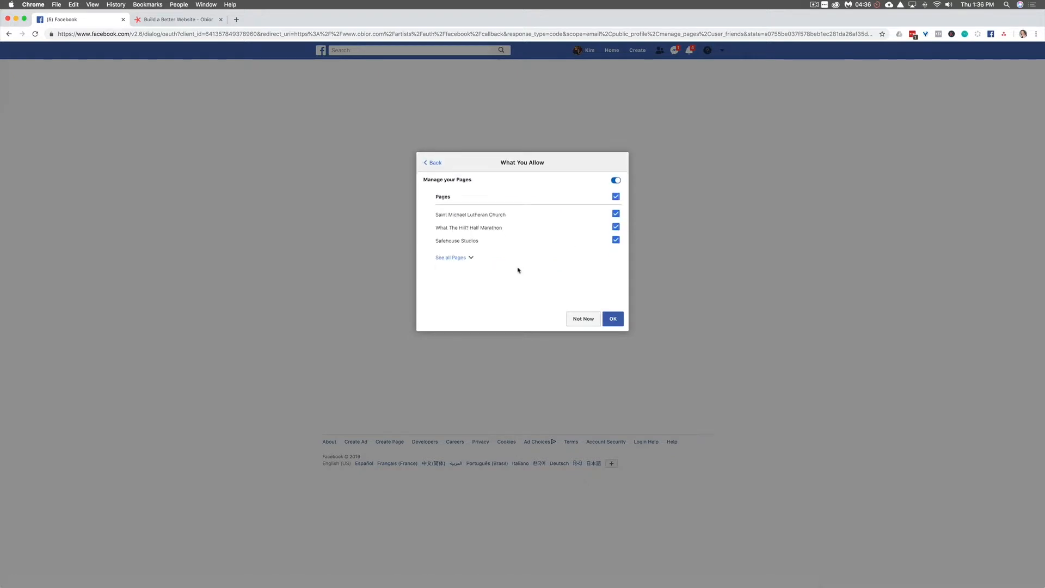
pyautogui.click(616, 196)
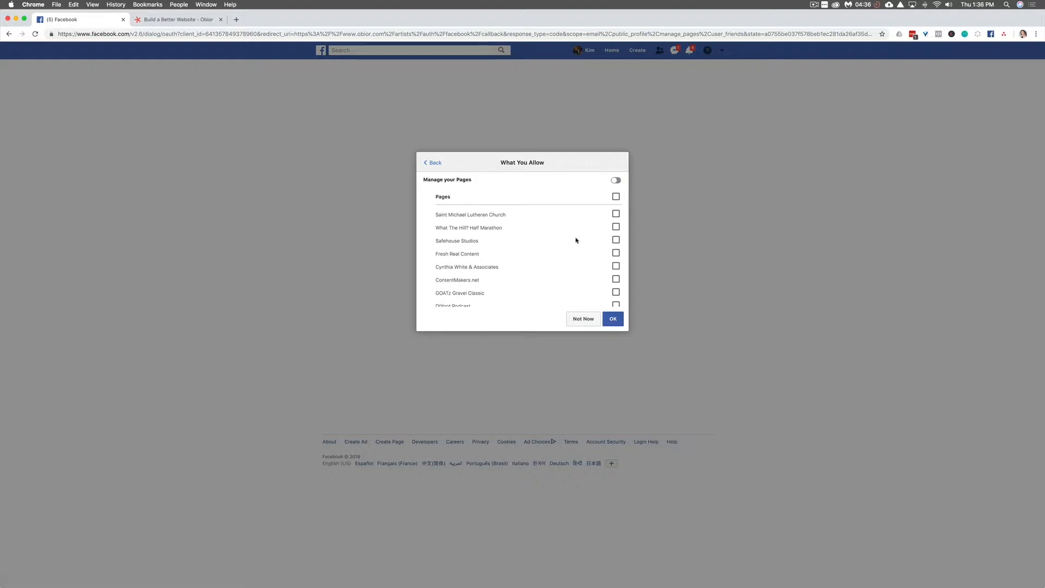
pyautogui.scroll(-5, 577, 240)
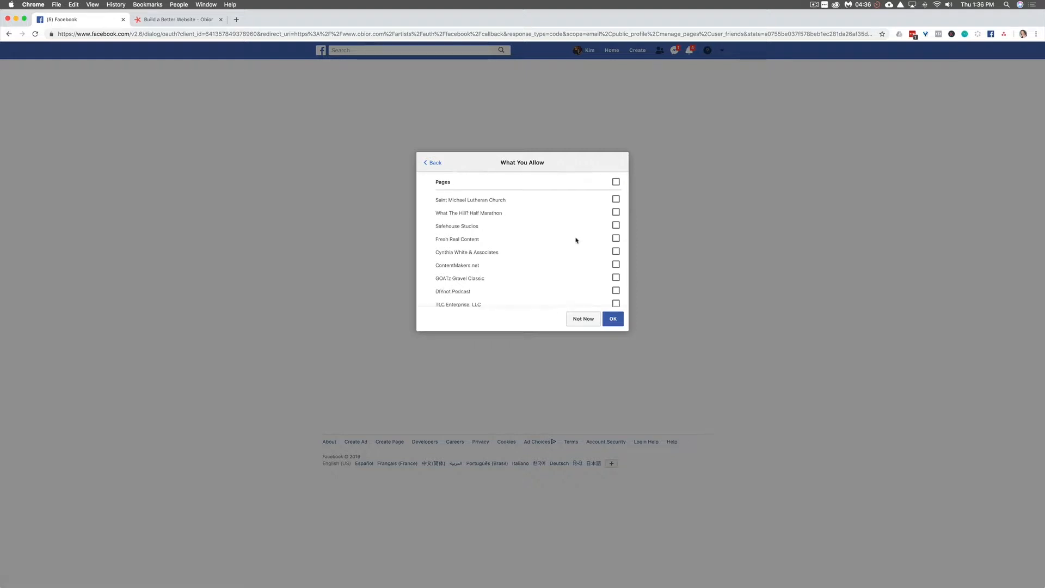
pyautogui.click(616, 242)
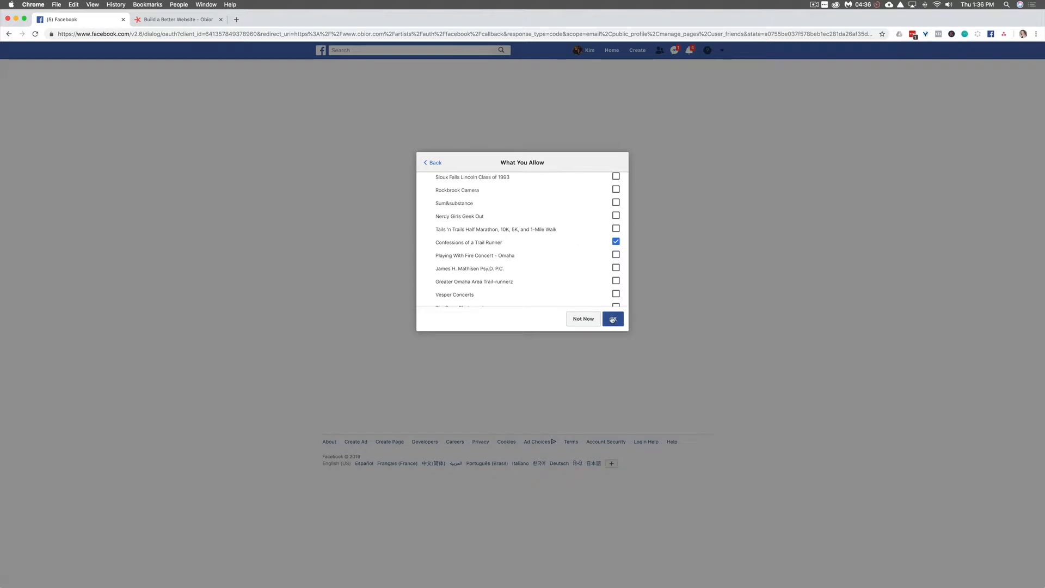
pyautogui.click(612, 320)
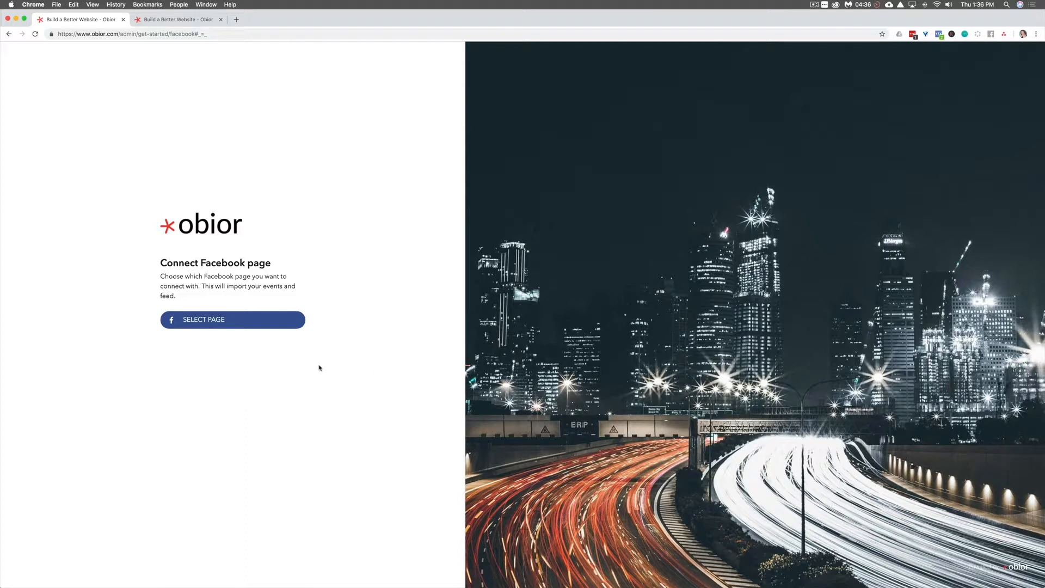
# Select the Confessions of a Trail Runner Facebook page to manage and connect the Instagram account using the saved login.
pyautogui.click(242, 322)
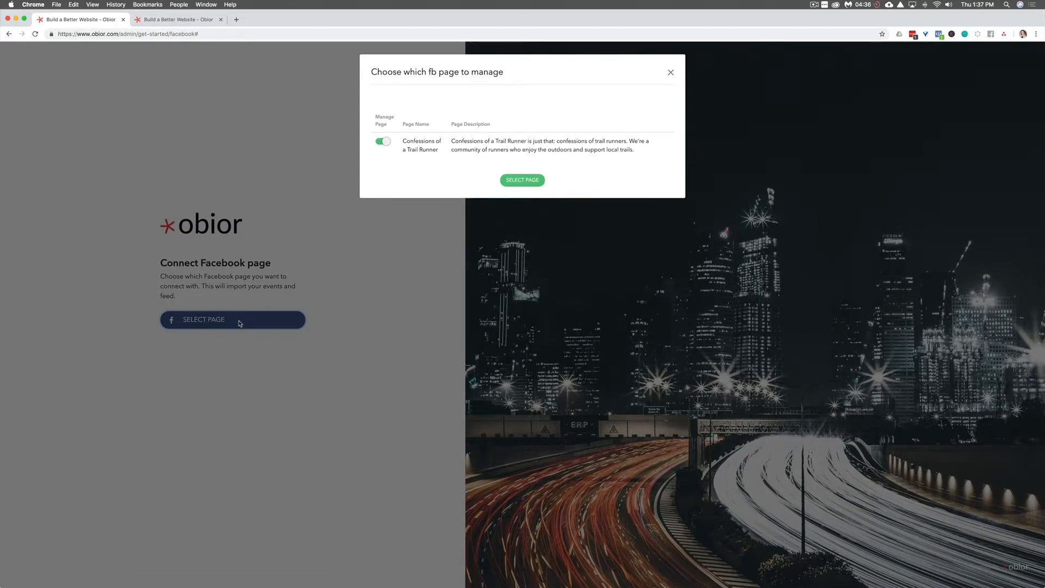
pyautogui.click(522, 180)
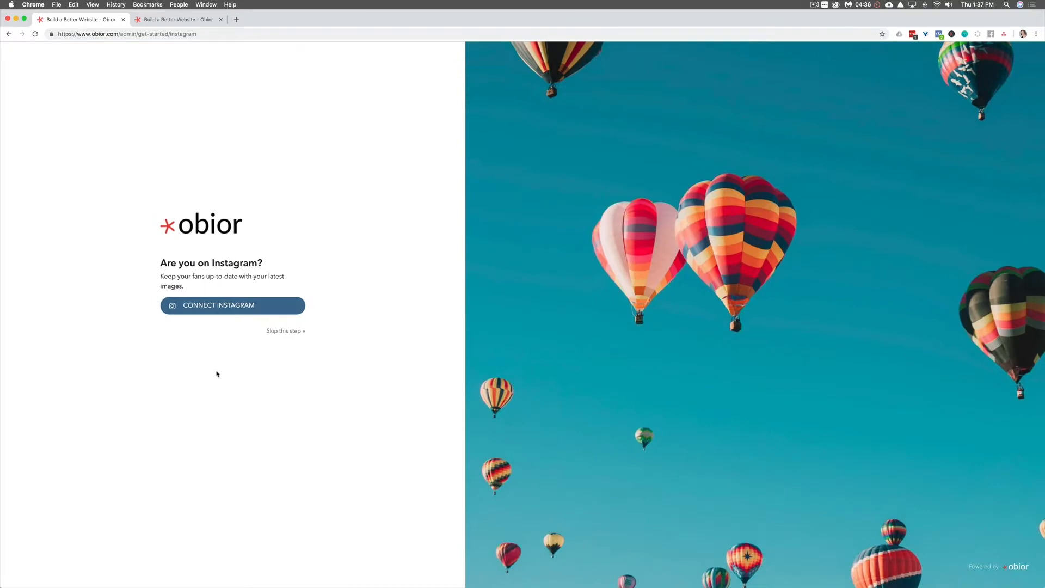
pyautogui.click(231, 310)
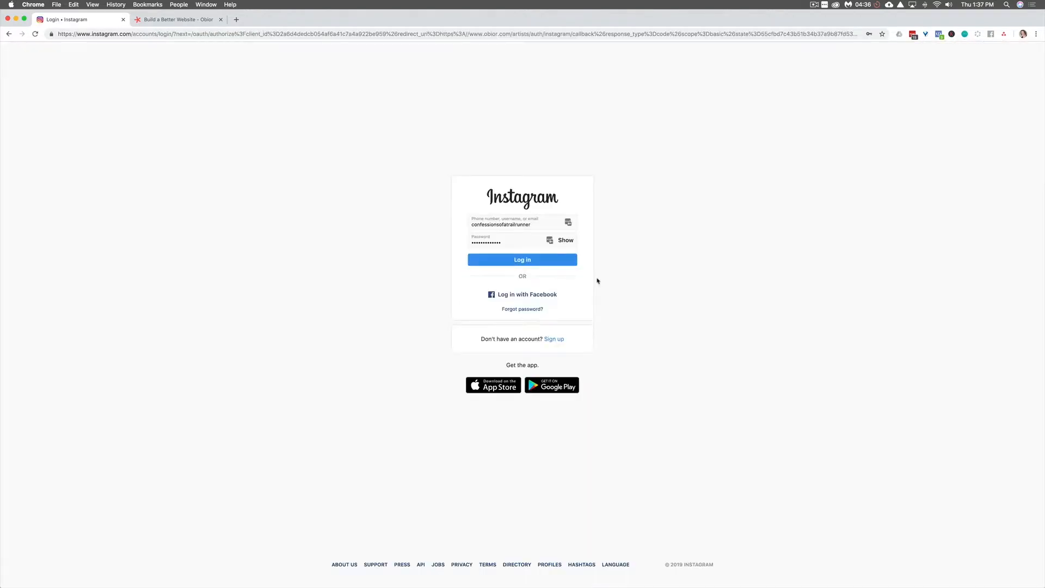
pyautogui.click(538, 263)
pyautogui.click(623, 309)
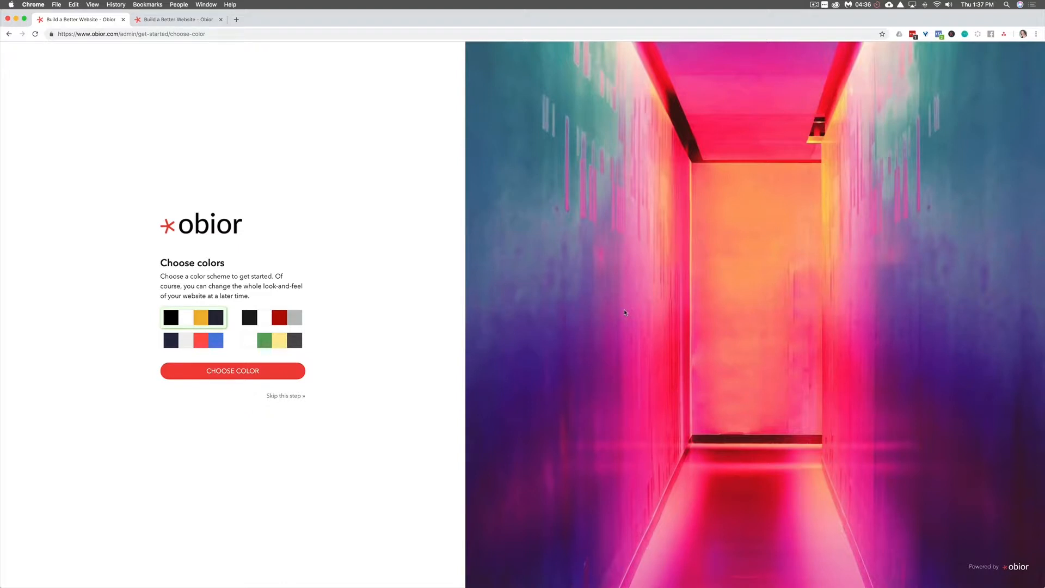
# Choose the preselected black, white and gold color scheme and preview the new website on tablet, phone and desktop.
pyautogui.click(215, 370)
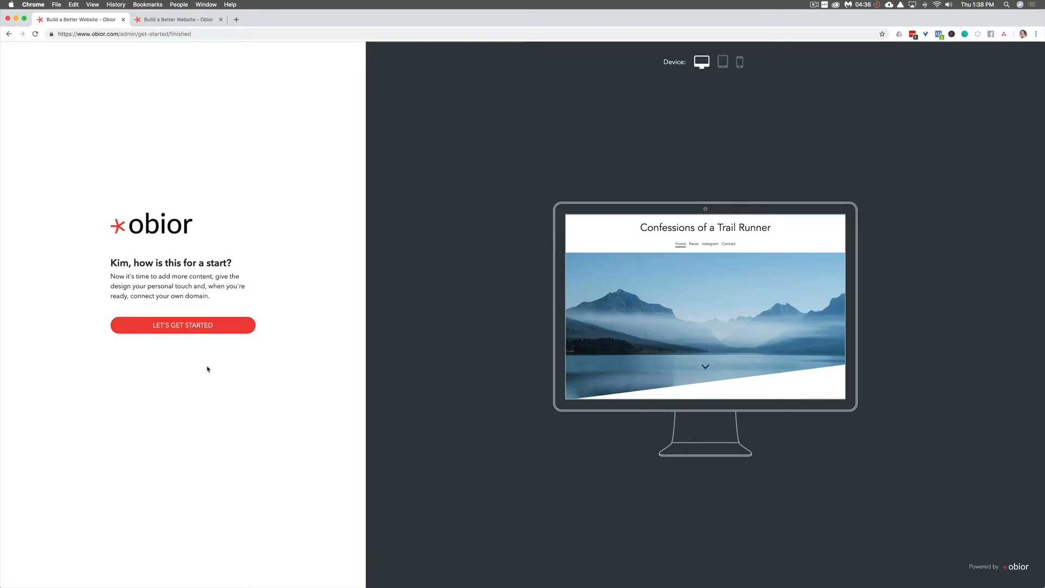
pyautogui.click(723, 62)
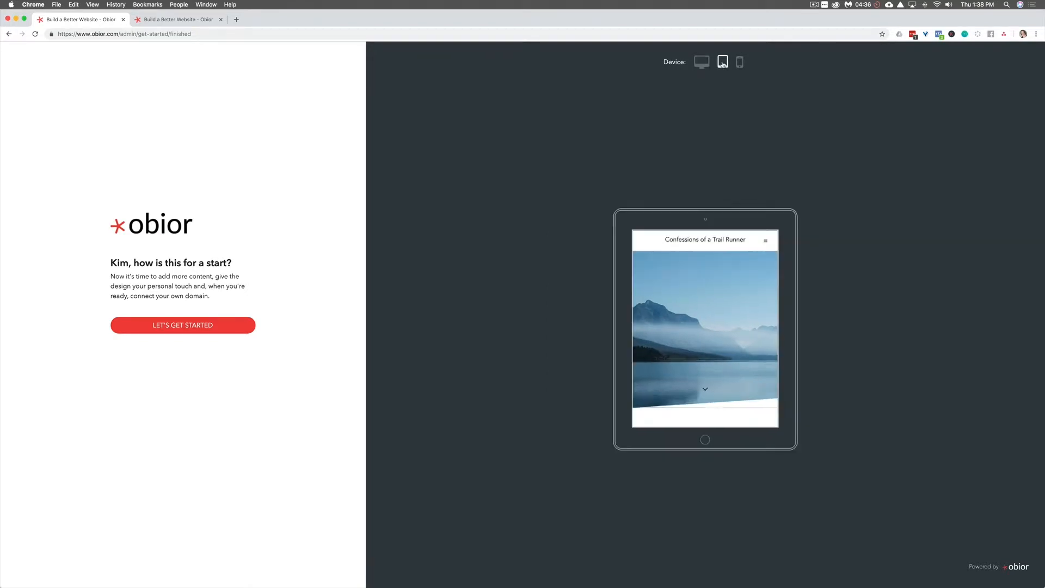
pyautogui.click(740, 63)
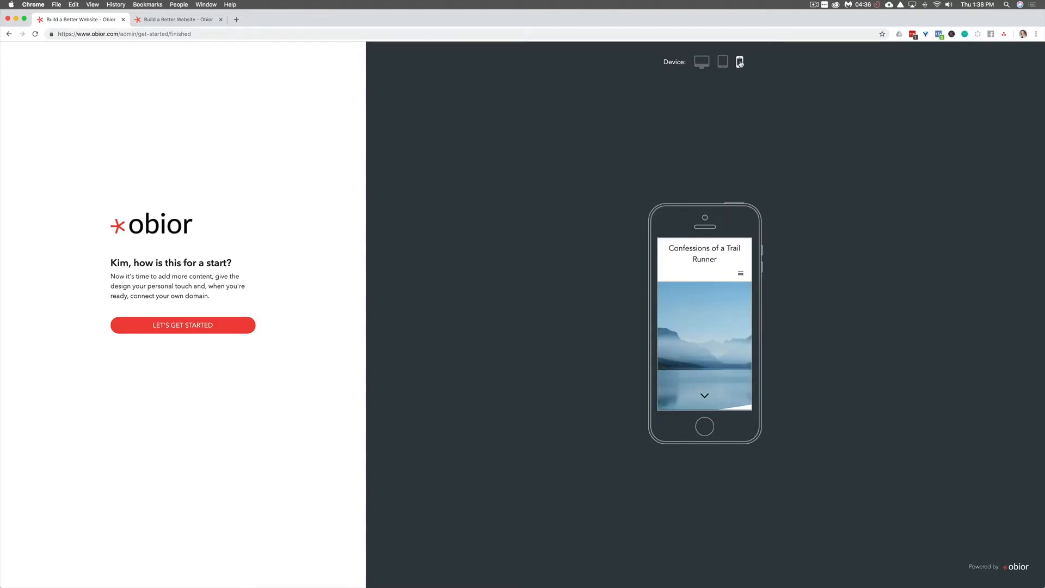
pyautogui.click(702, 63)
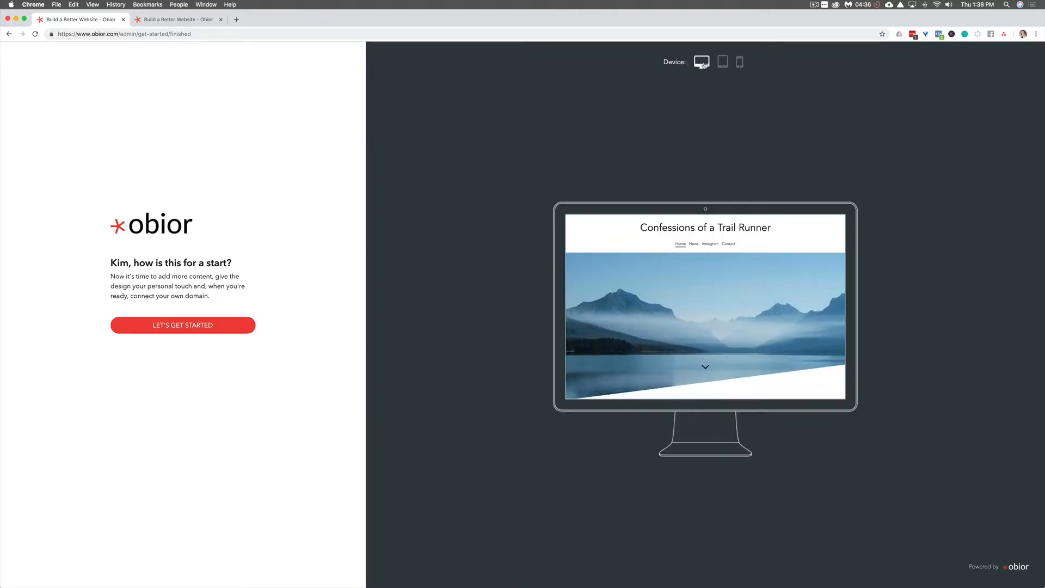
# Enter the website admin and follow the quick guided tour of the content, widgets and design areas through to its end.
pyautogui.click(213, 326)
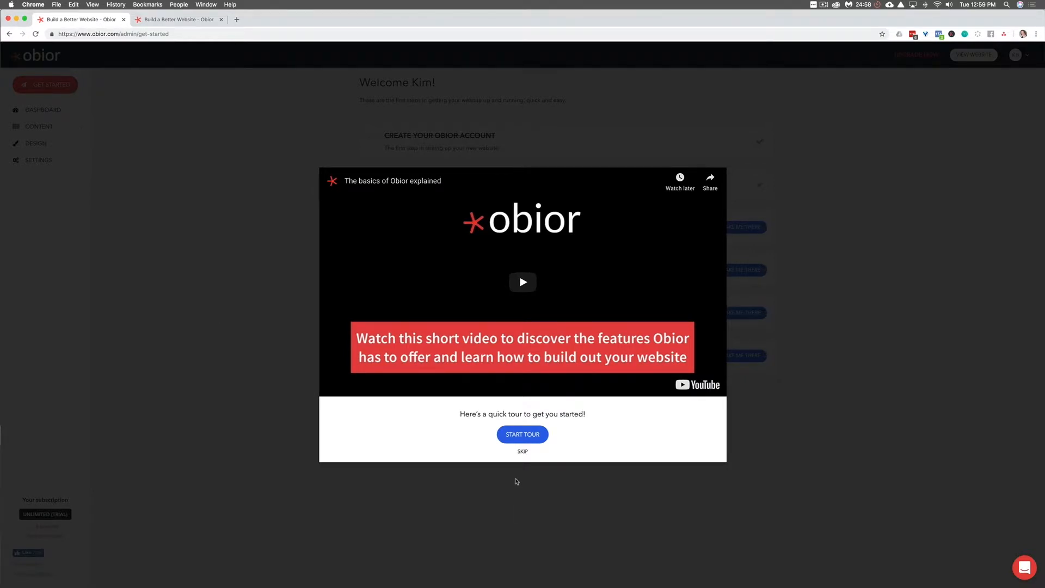
pyautogui.click(527, 435)
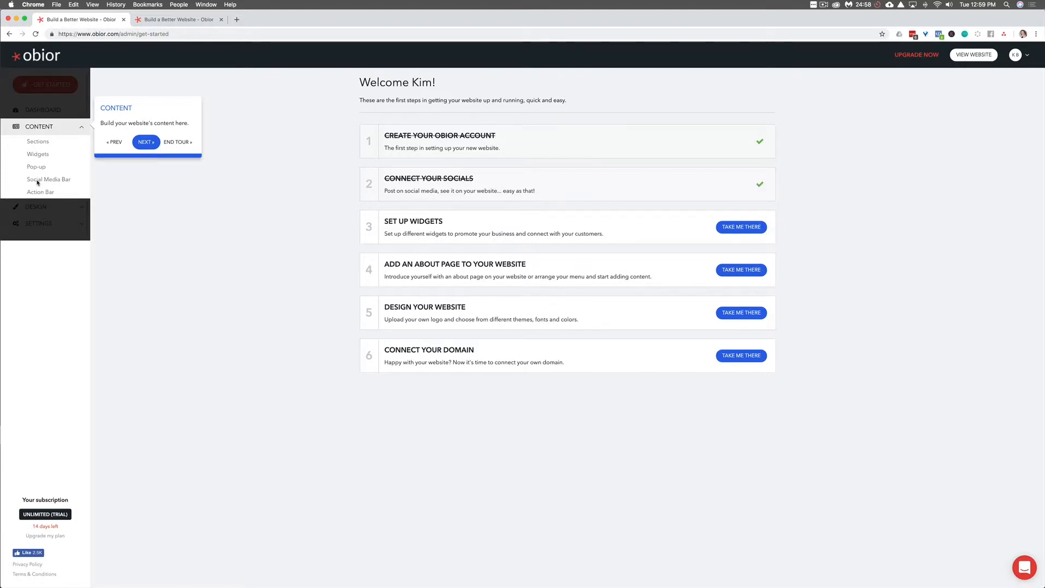
pyautogui.click(145, 142)
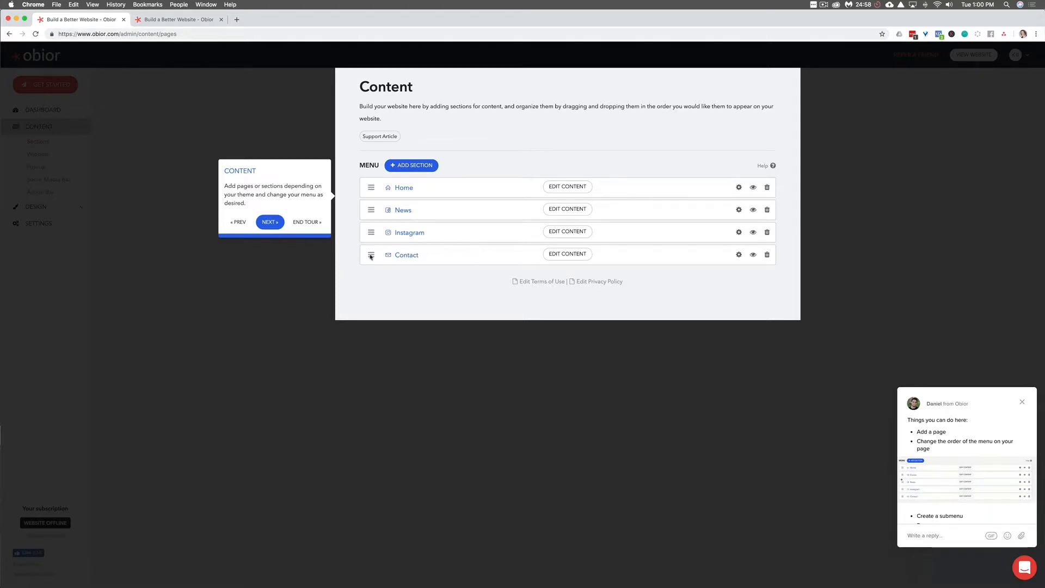
pyautogui.moveTo(371, 256)
pyautogui.mouseDown()
pyautogui.moveTo(372, 231)
pyautogui.moveTo(372, 255)
pyautogui.mouseUp()
pyautogui.click(1022, 403)
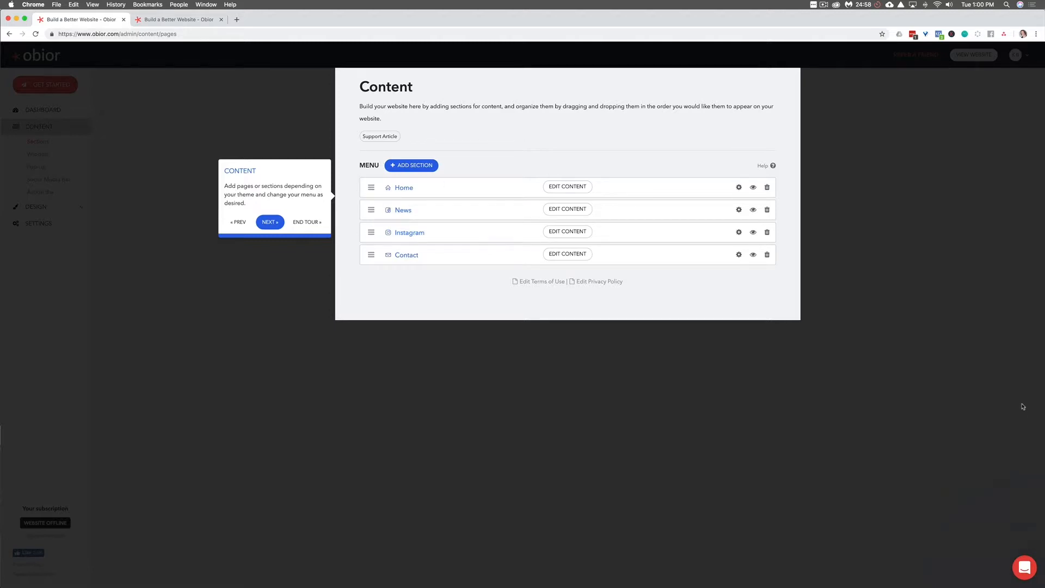
pyautogui.click(267, 223)
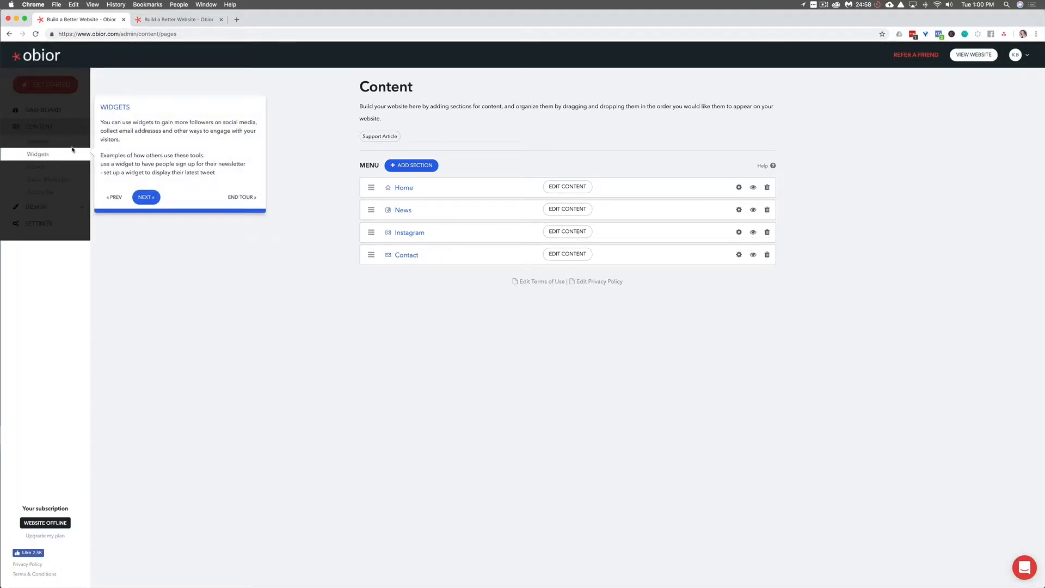
pyautogui.click(146, 197)
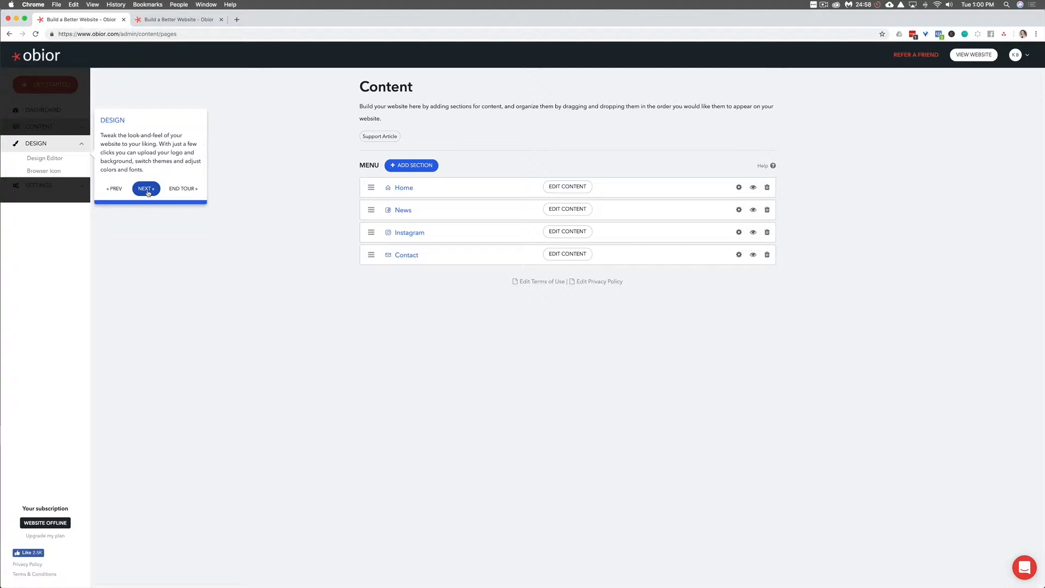
pyautogui.click(146, 188)
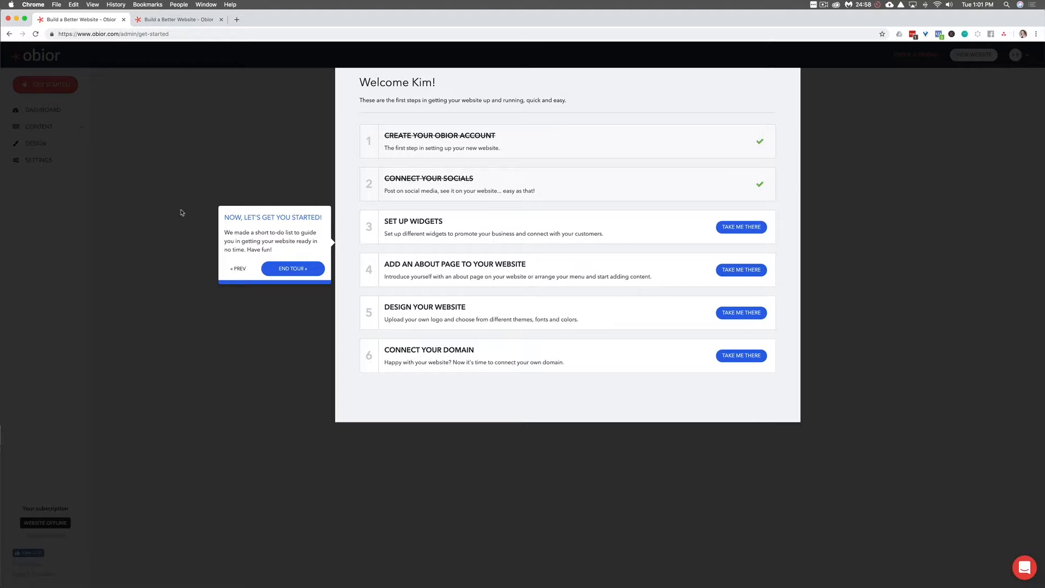
pyautogui.click(289, 270)
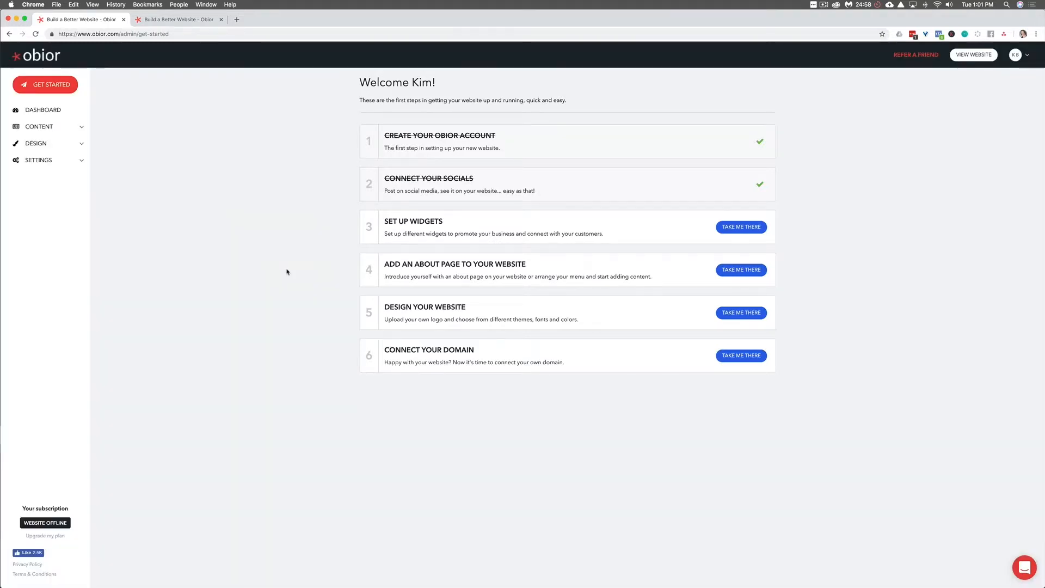
# Add a newsletter sign-up as widget 1 with title "Stay in the know!" and button text "Sign me up!", and dismiss its info note.
pyautogui.click(741, 227)
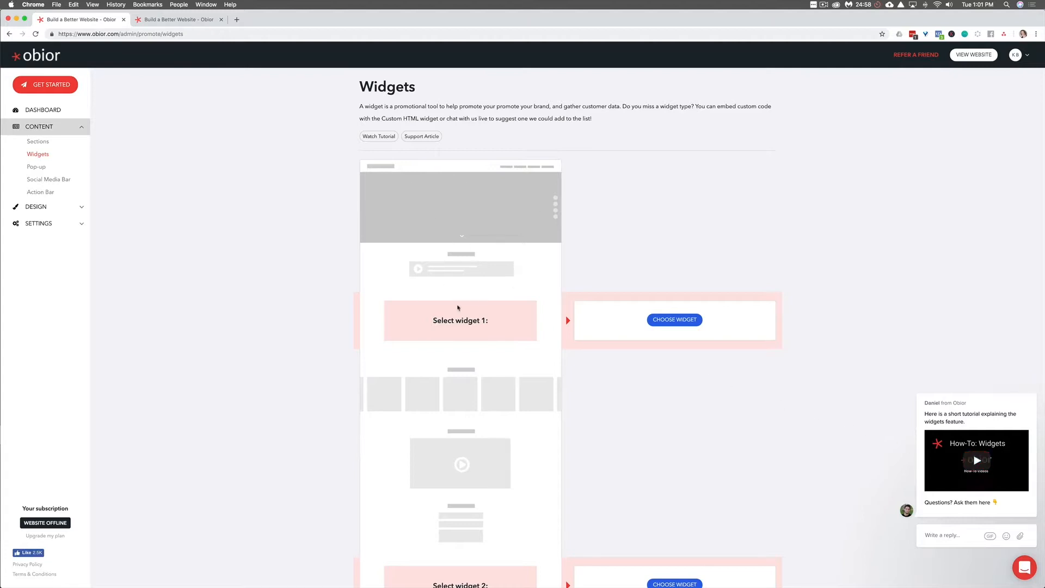
pyautogui.click(688, 322)
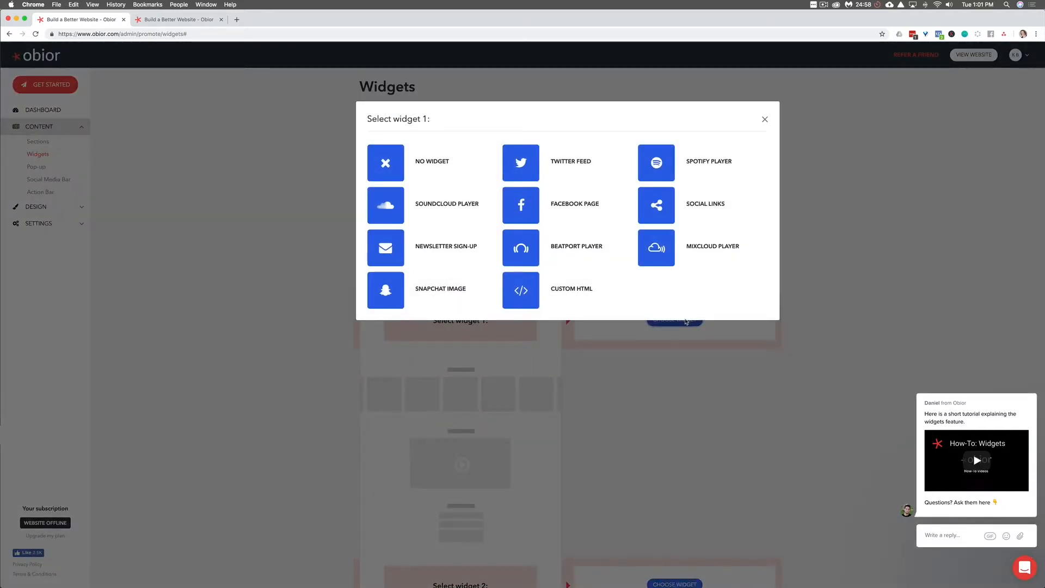
pyautogui.click(385, 242)
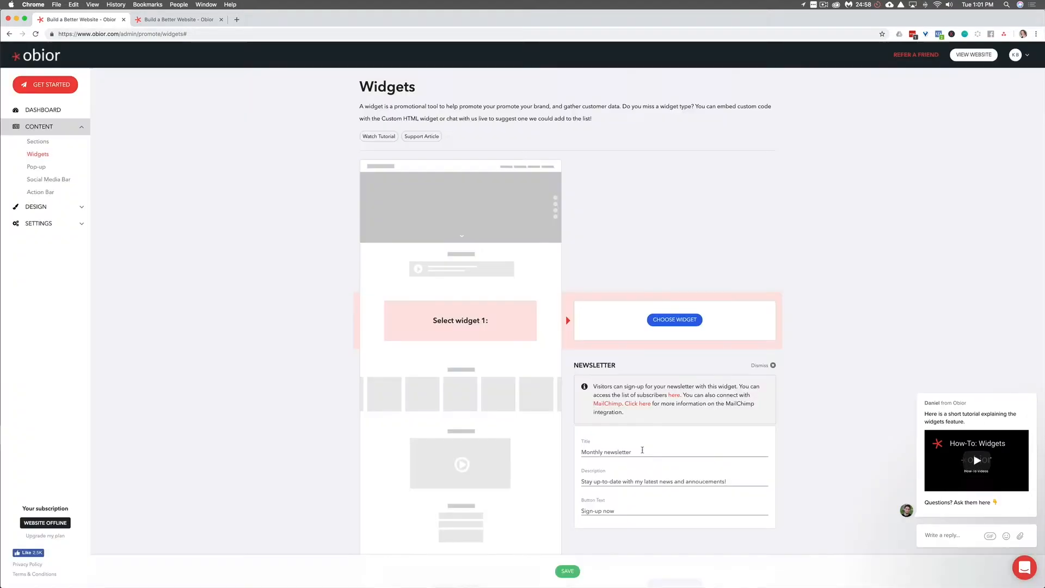
pyautogui.click(645, 453)
pyautogui.tripleClick(643, 450)
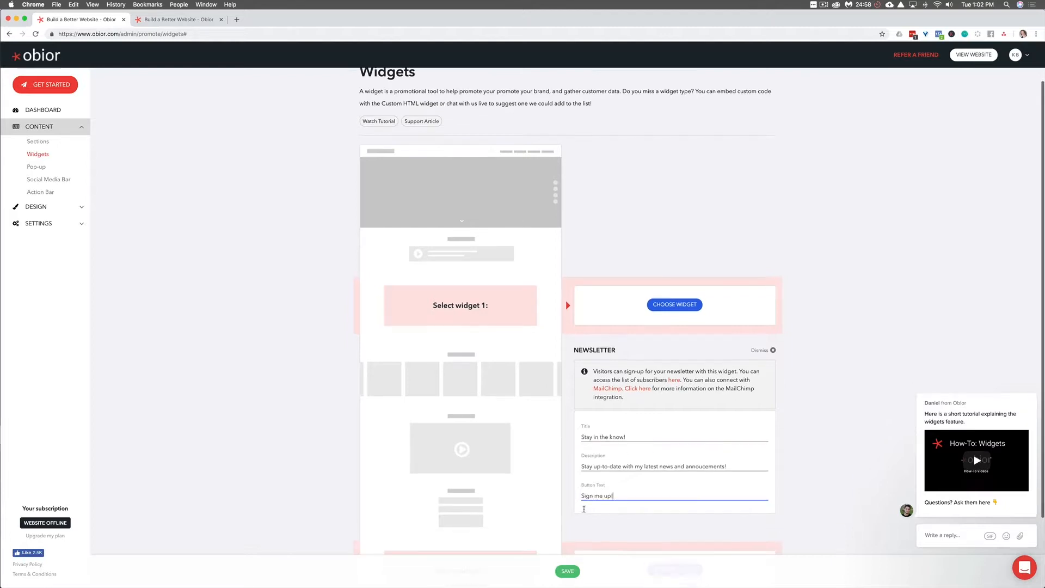
pyautogui.scroll(-1, 584, 511)
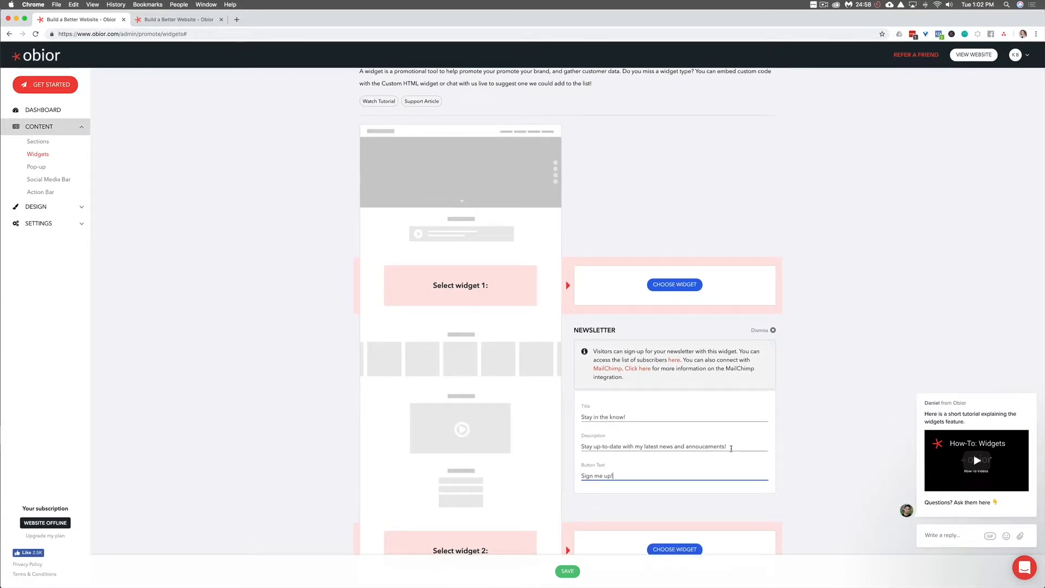
pyautogui.click(760, 331)
# Add the social links widget as widget 2 on the website.
pyautogui.scroll(-2, 620, 418)
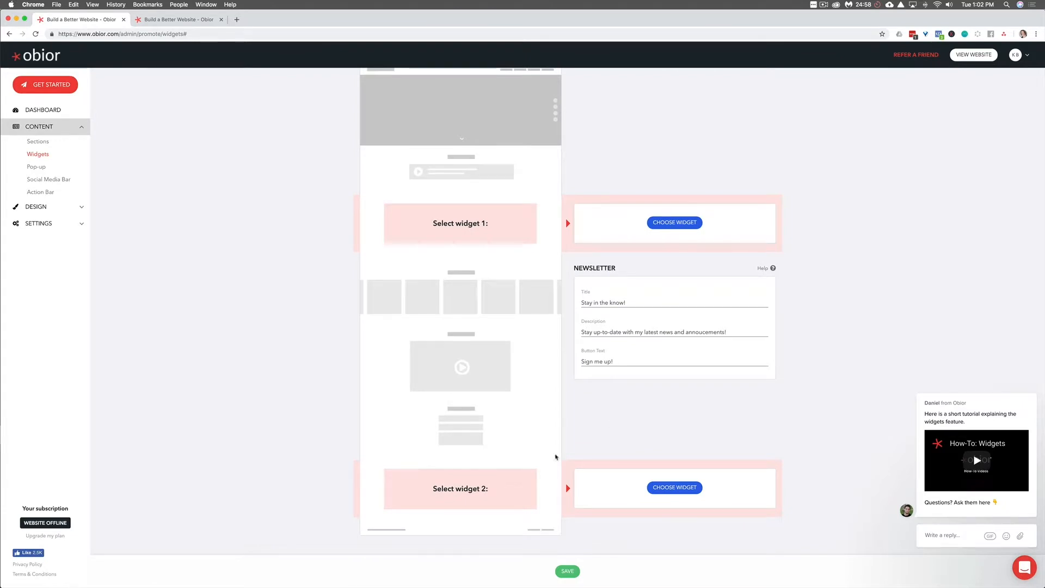
pyautogui.click(671, 488)
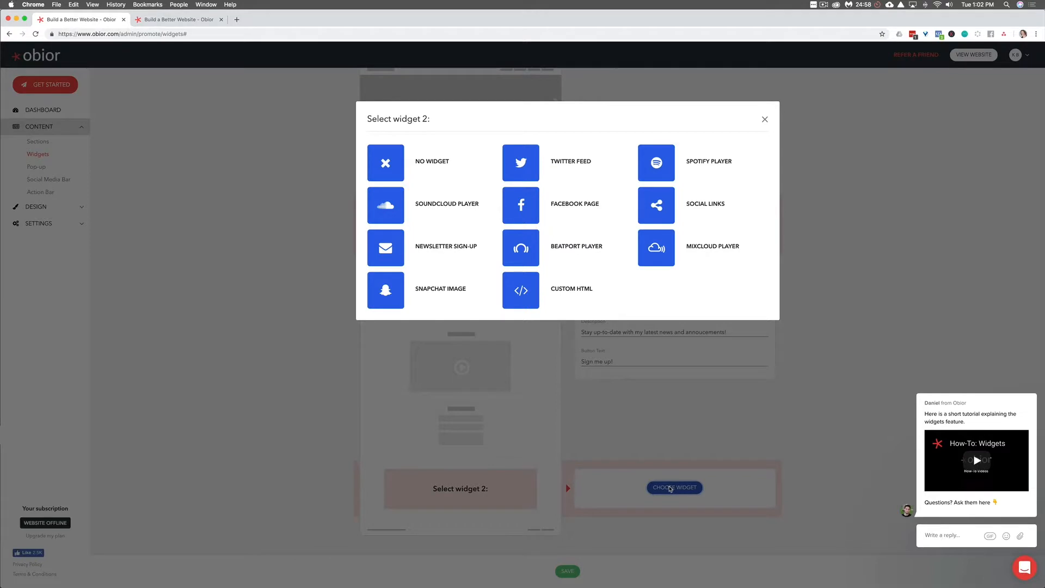
pyautogui.click(663, 220)
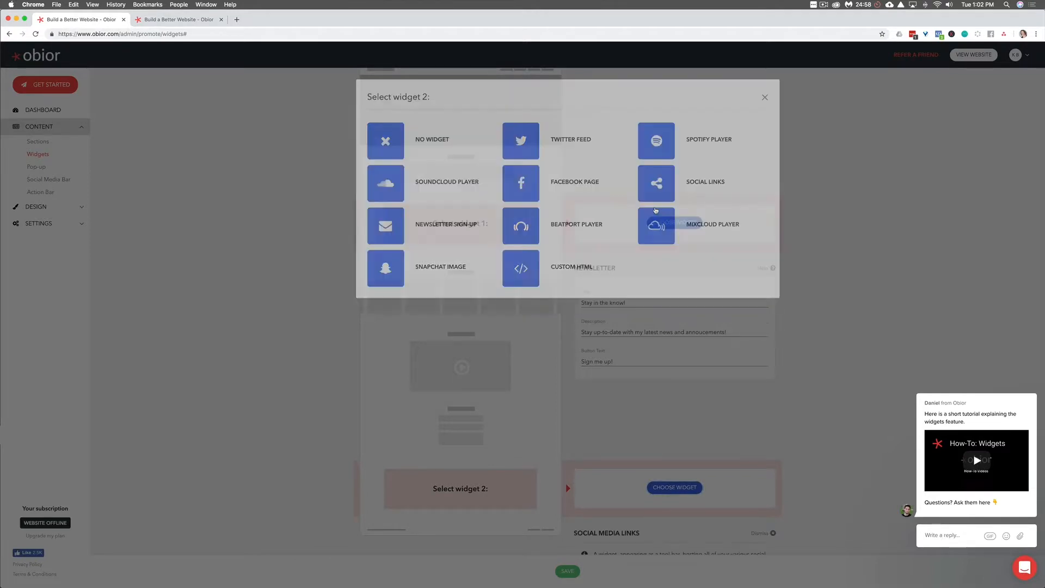
pyautogui.scroll(-4, 669, 283)
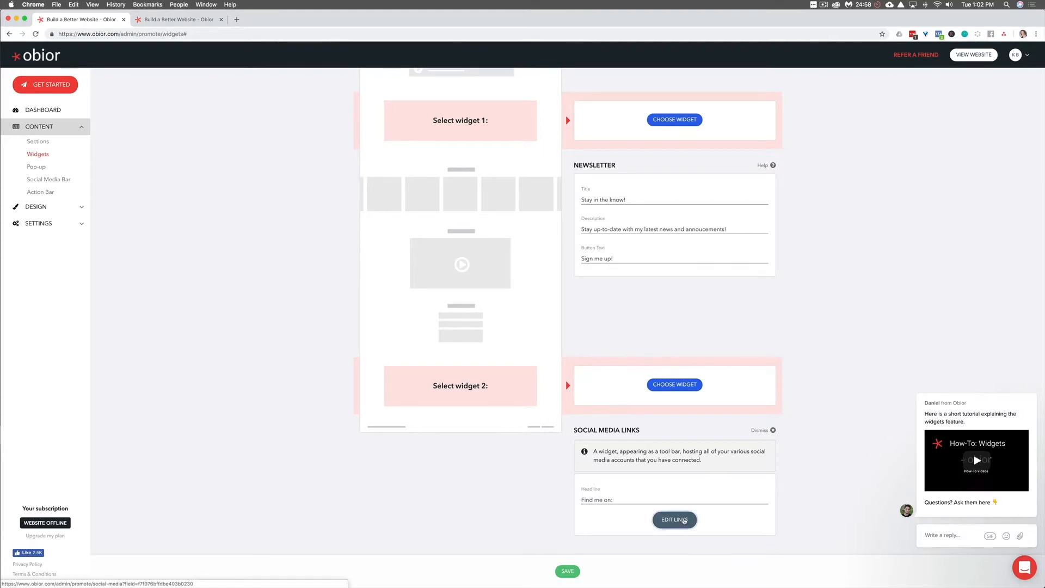
# Enable the Instagram, Twitter and Facebook links for the social links widget and save the link selection.
pyautogui.click(686, 521)
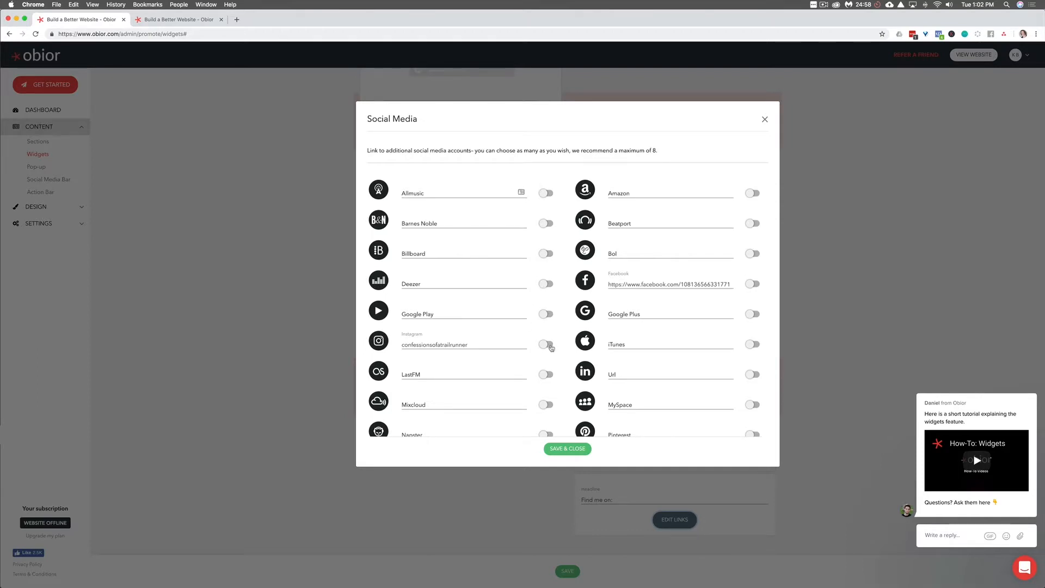
pyautogui.click(548, 345)
pyautogui.scroll(-5, 551, 347)
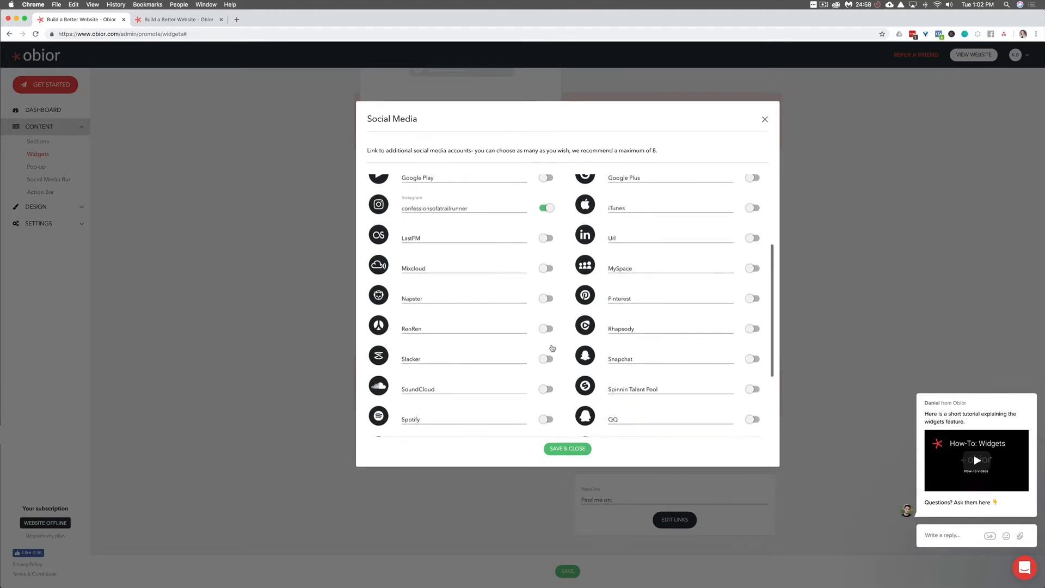
pyautogui.scroll(-4, 551, 347)
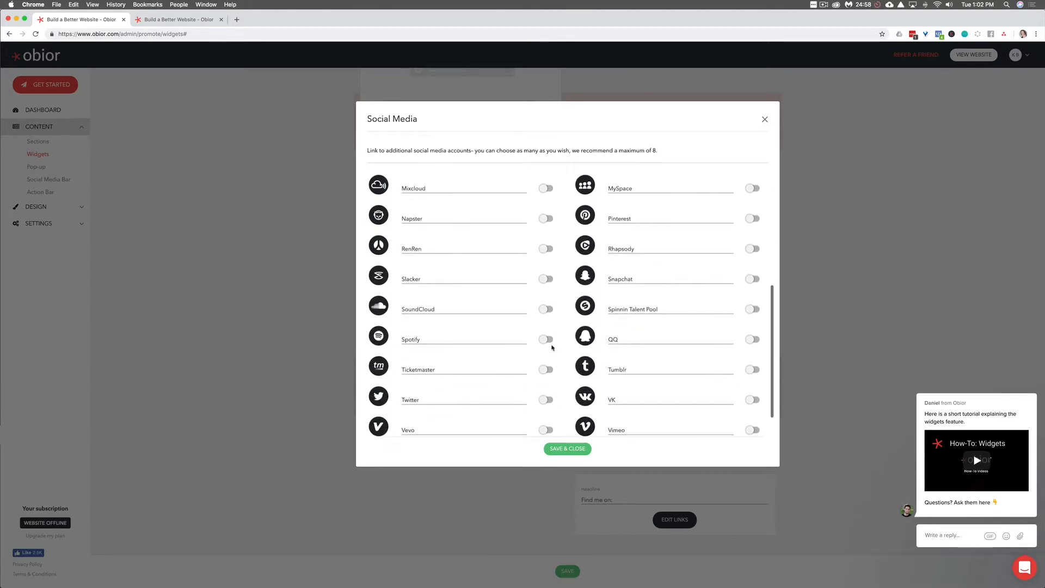
pyautogui.click(547, 365)
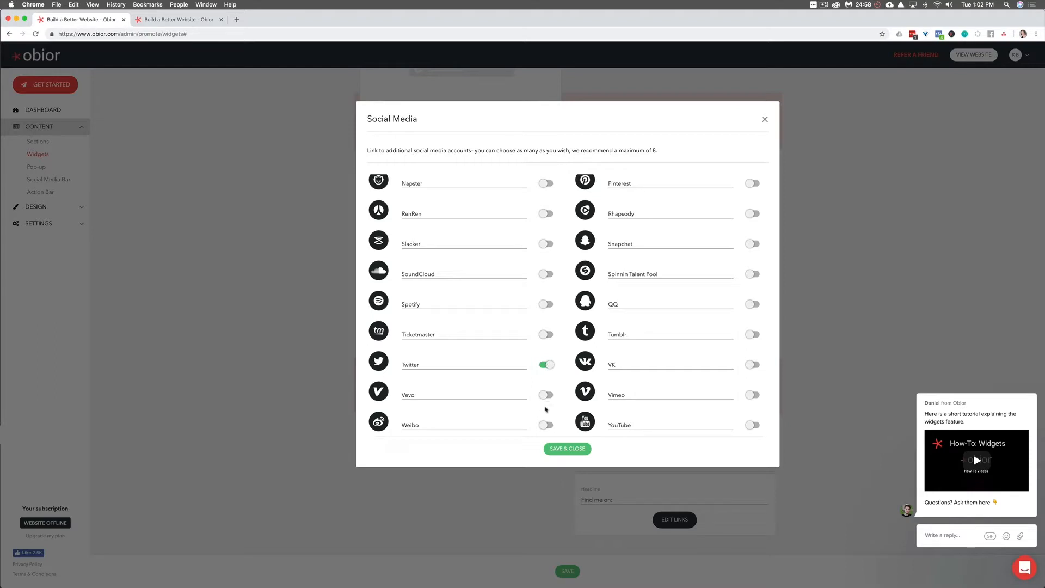
pyautogui.scroll(5, 754, 401)
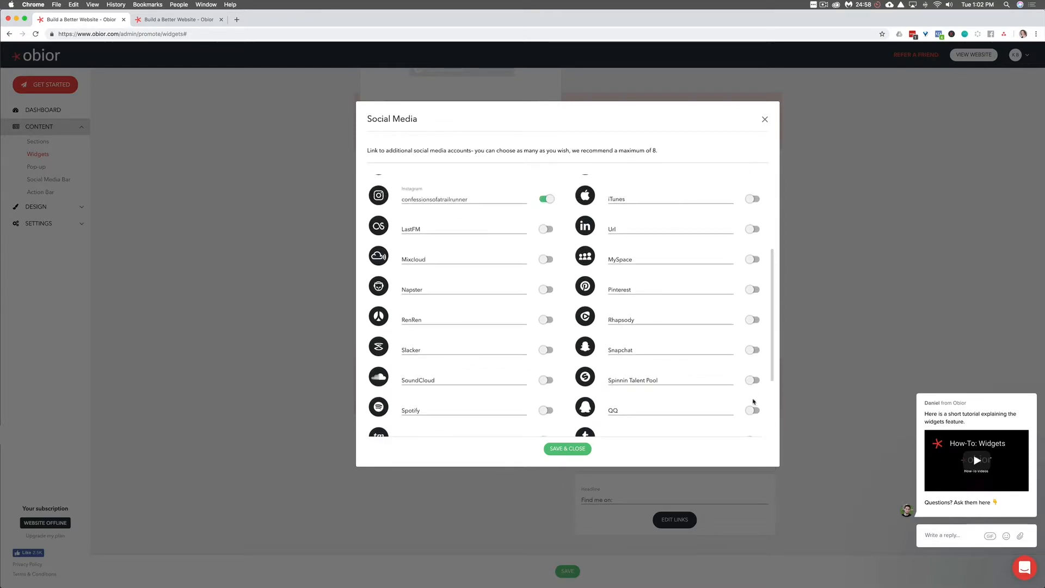
pyautogui.scroll(4, 754, 402)
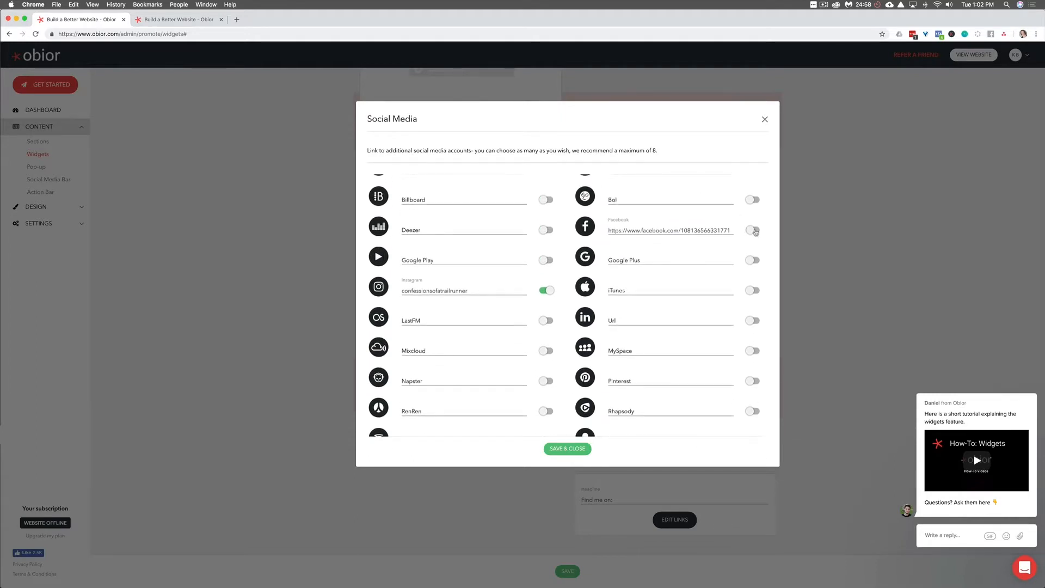
pyautogui.click(755, 230)
pyautogui.scroll(2, 755, 233)
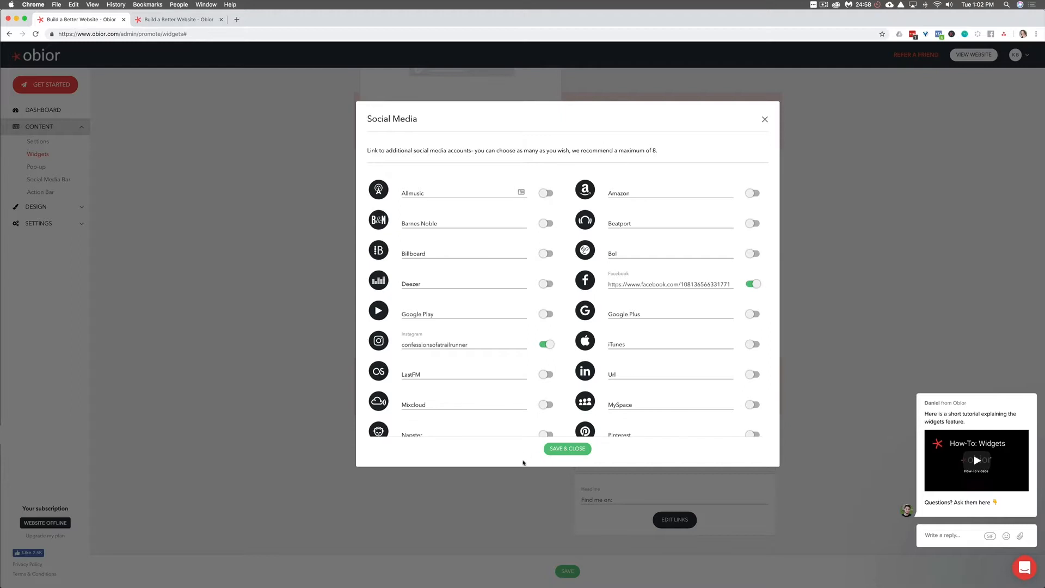
pyautogui.scroll(-10, 549, 397)
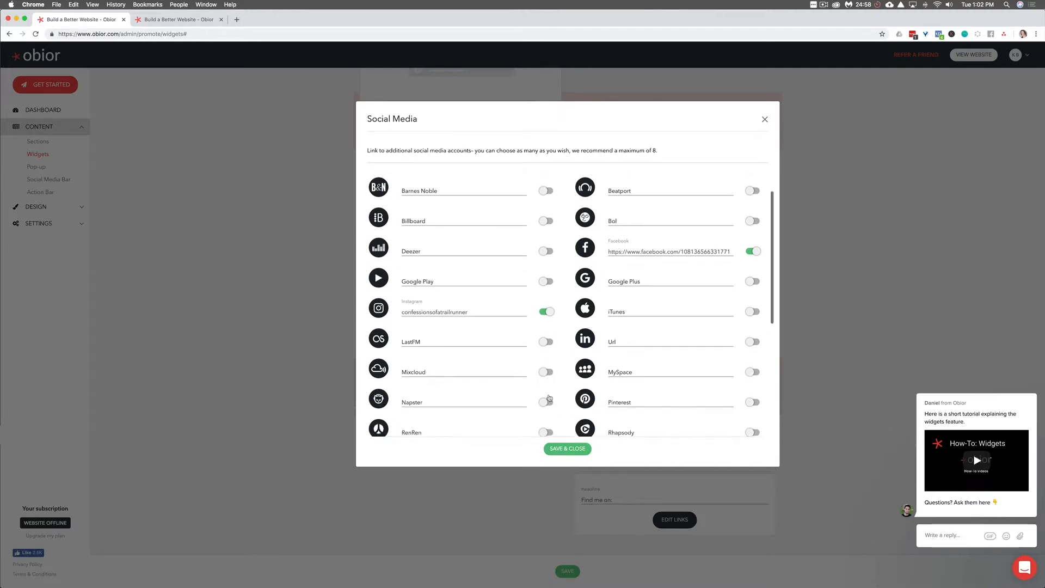
pyautogui.scroll(-1, 549, 398)
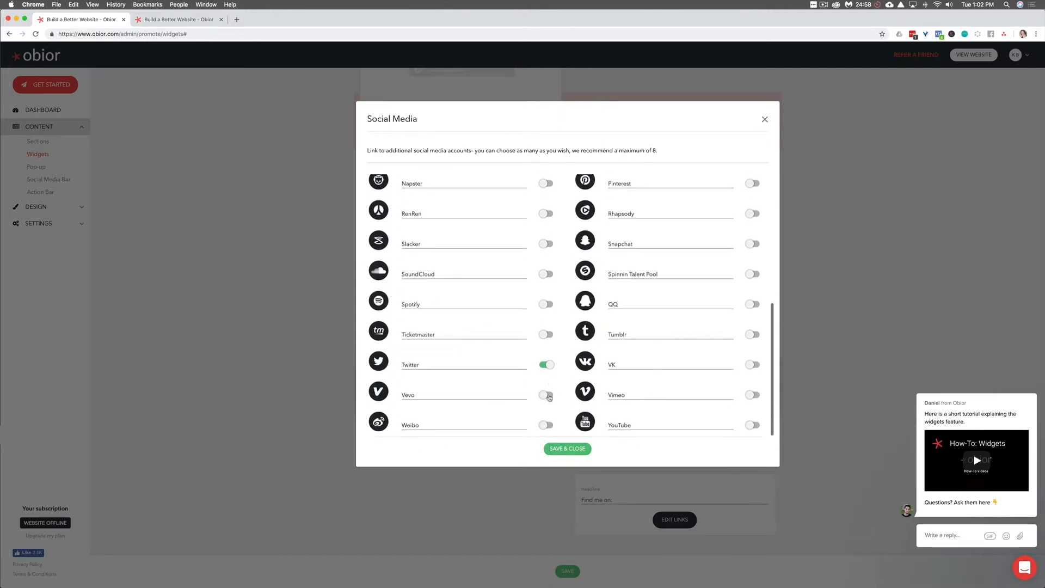
pyautogui.click(562, 447)
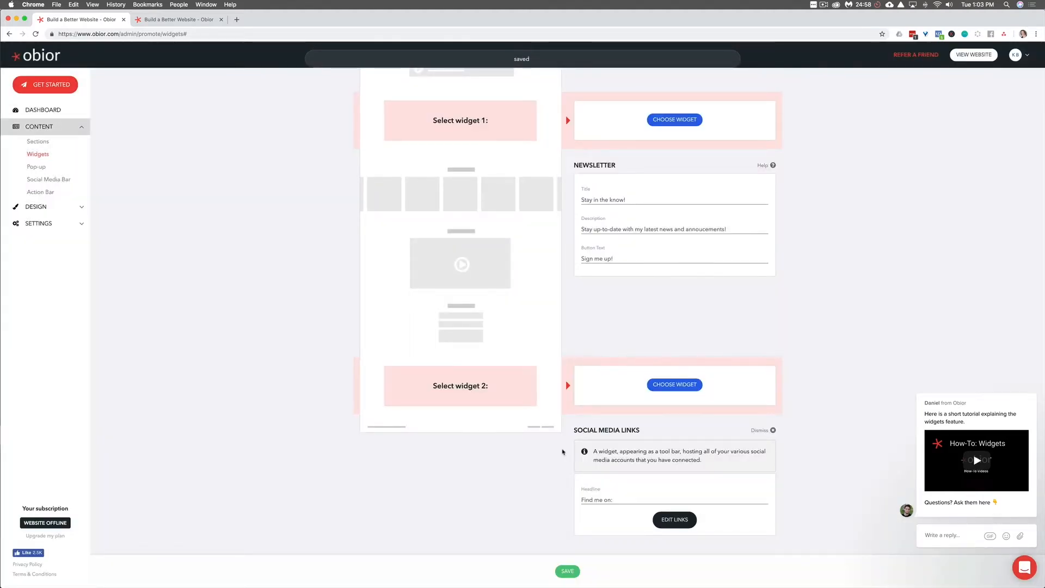
# Save the widget setup and return to the getting-started checklist.
pyautogui.click(567, 572)
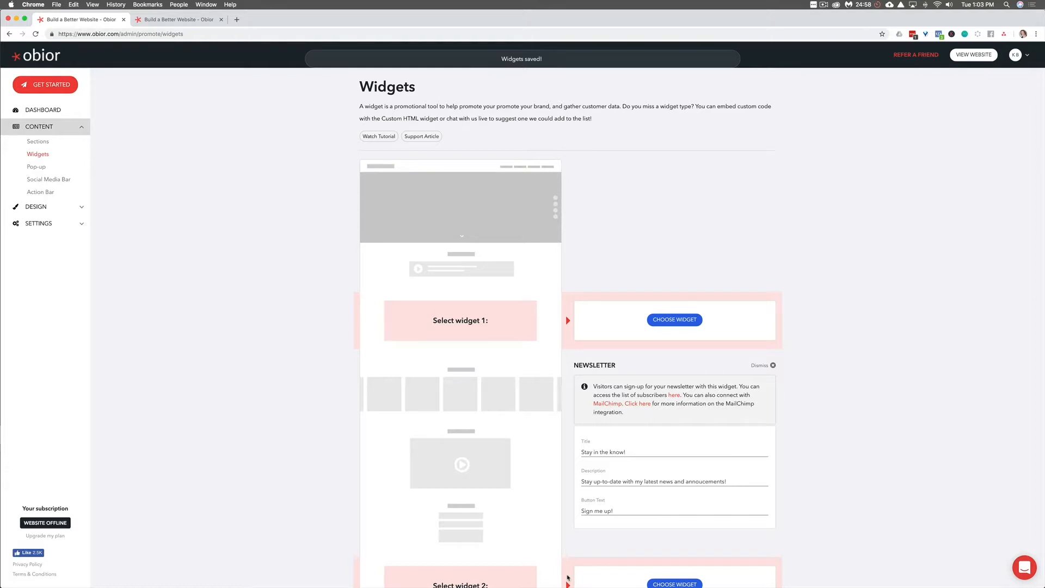
pyautogui.click(49, 85)
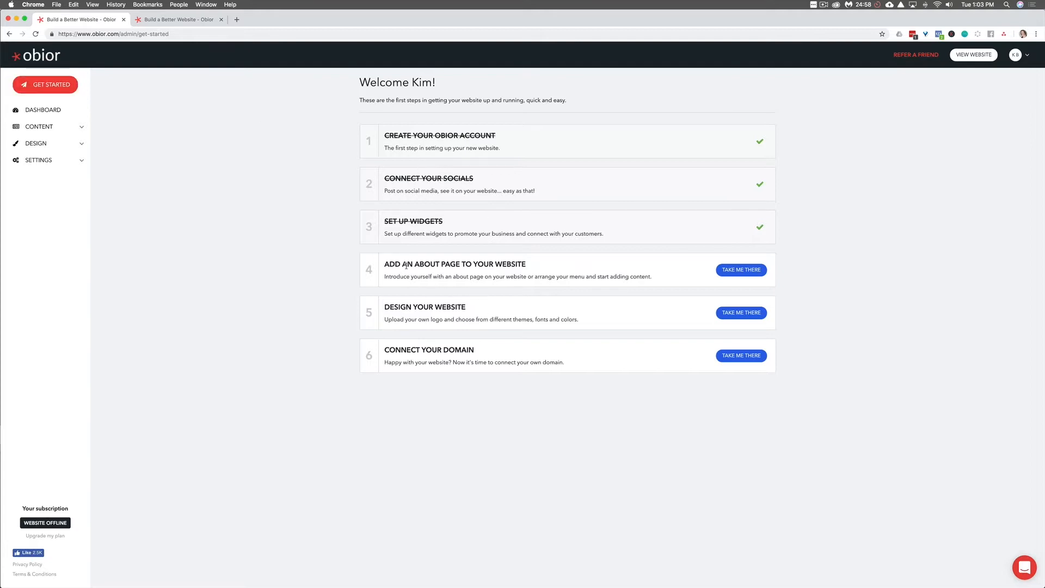
# Start the checklist's about page task and add an About section to the website menu.
pyautogui.click(742, 271)
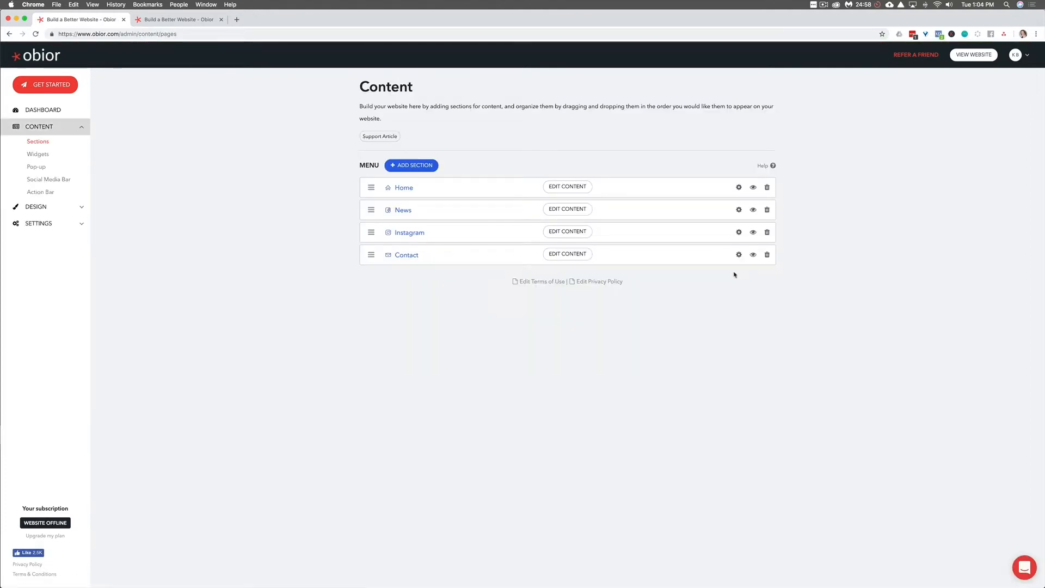
pyautogui.click(412, 166)
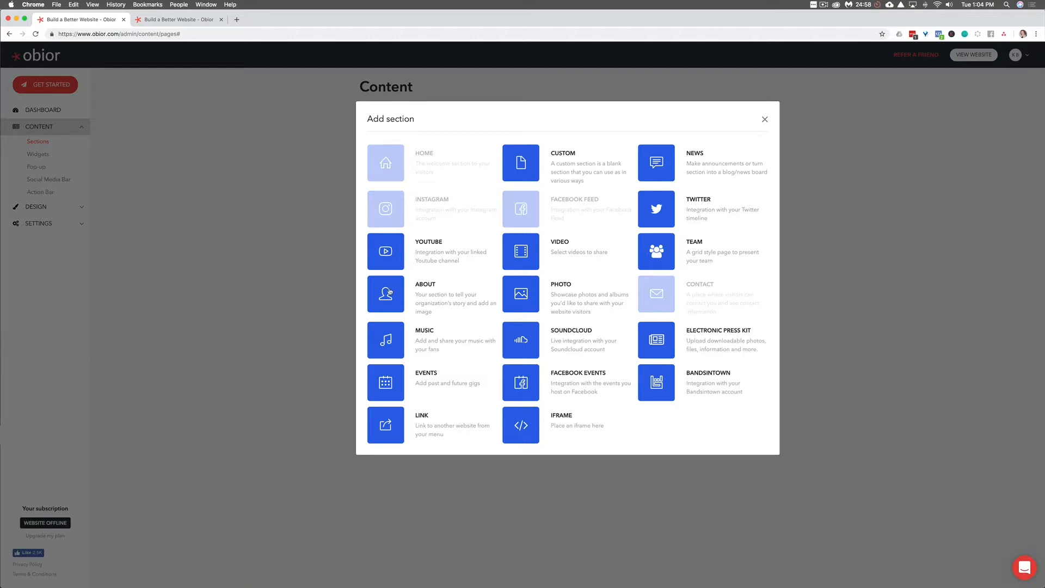
pyautogui.click(389, 292)
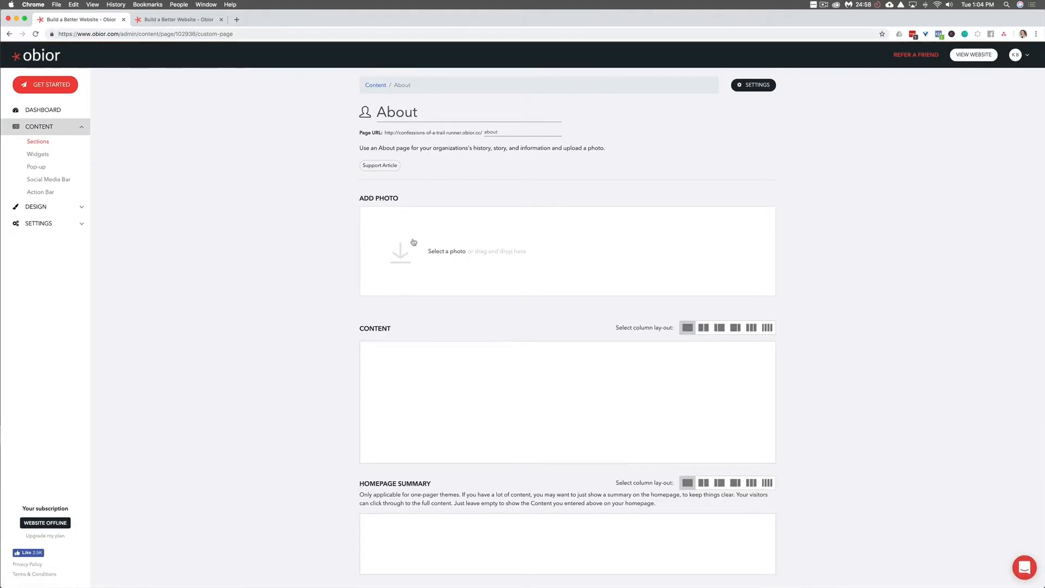
pyautogui.click(506, 131)
# Upload the forest trail runners photo from Google Drive to the About page.
pyautogui.scroll(-2, 418, 274)
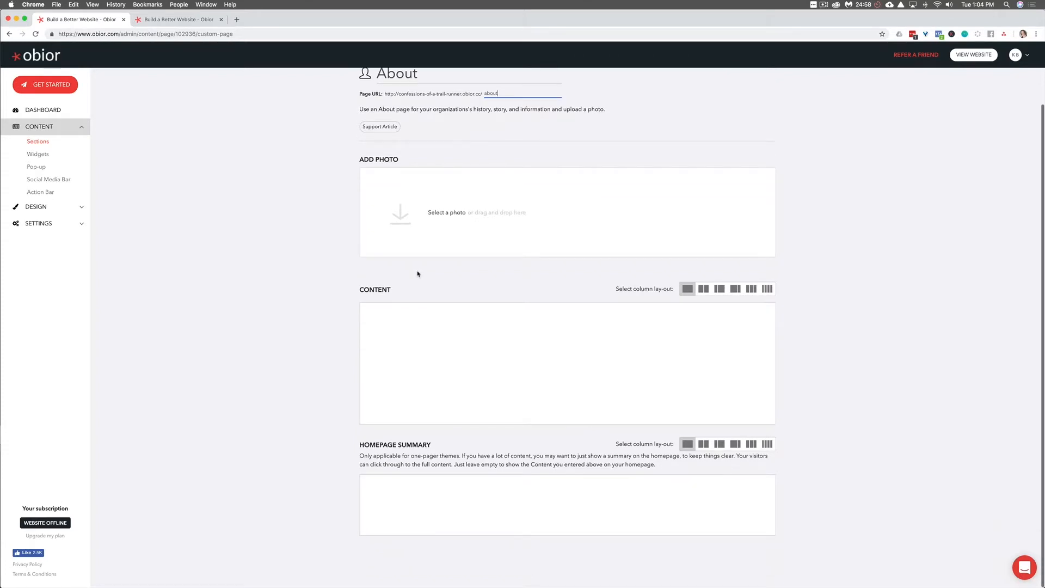
pyautogui.click(432, 214)
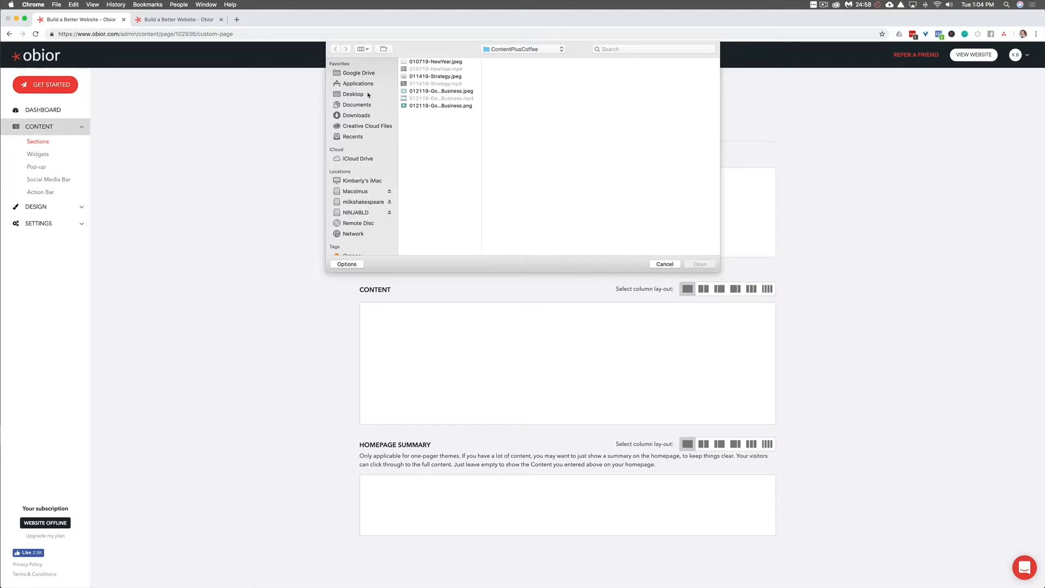
pyautogui.click(367, 75)
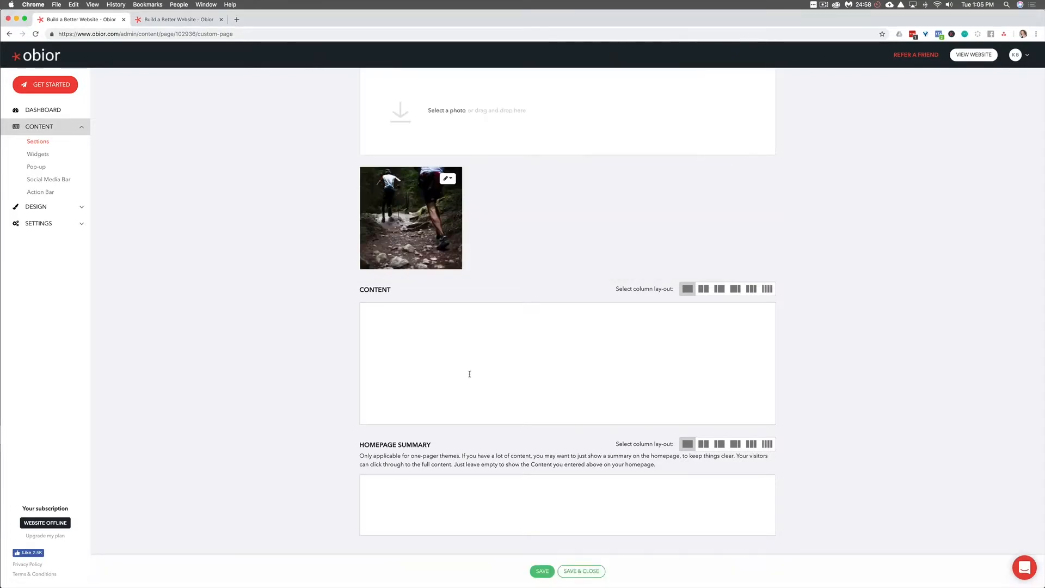
# Enter "Here is the content section" as the About content and "Homepage summary" as its homepage summary, and save the page.
pyautogui.click(470, 374)
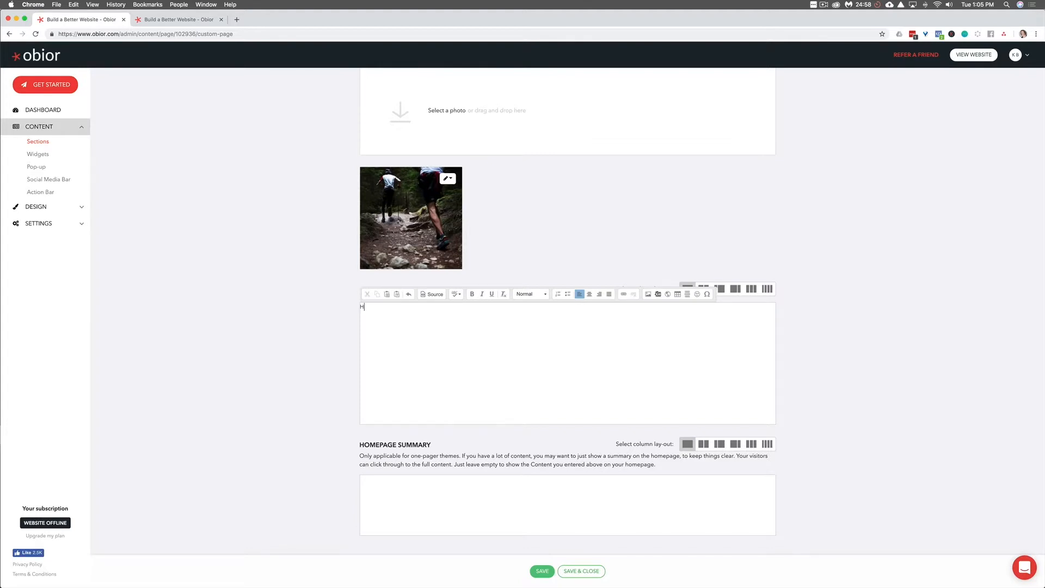
pyautogui.write('Here is the content section')
pyautogui.click(451, 502)
pyautogui.write('Homepag')
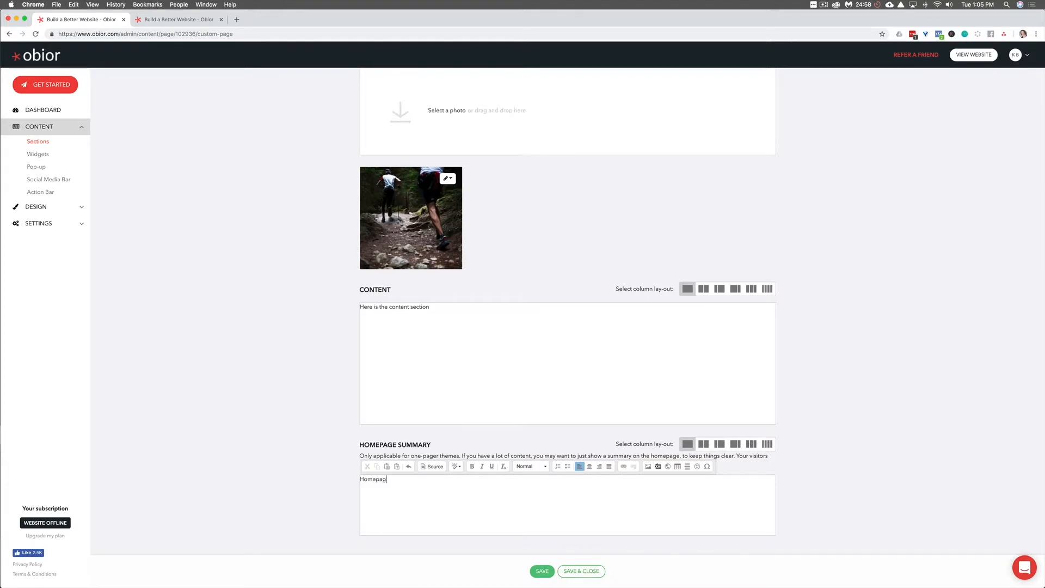
pyautogui.write('e s')
pyautogui.write('mary')
pyautogui.click(540, 573)
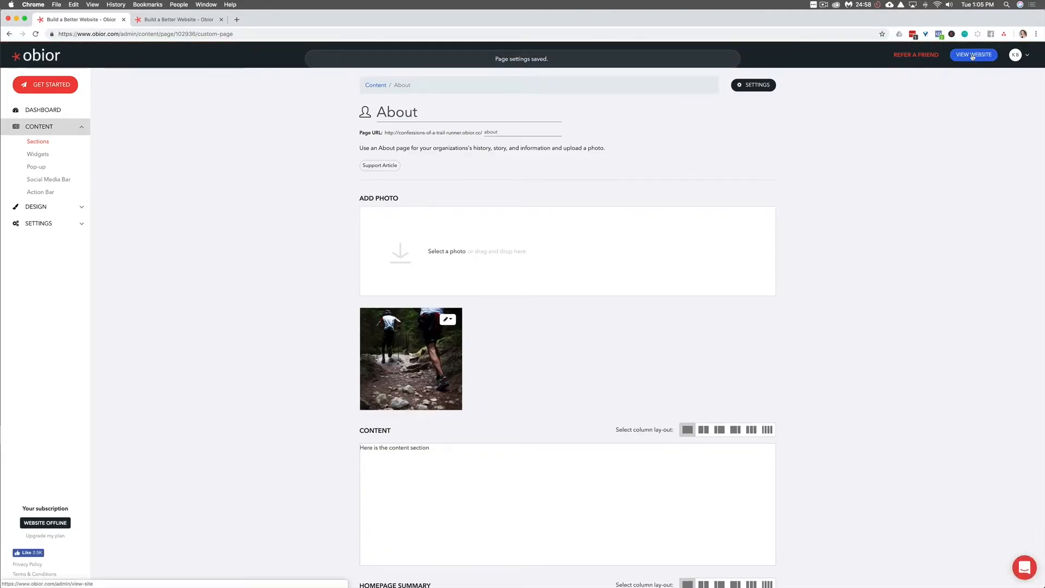
# View the website and examine the About section with its full content, the contact form and the newsletter sign-up.
pyautogui.click(972, 55)
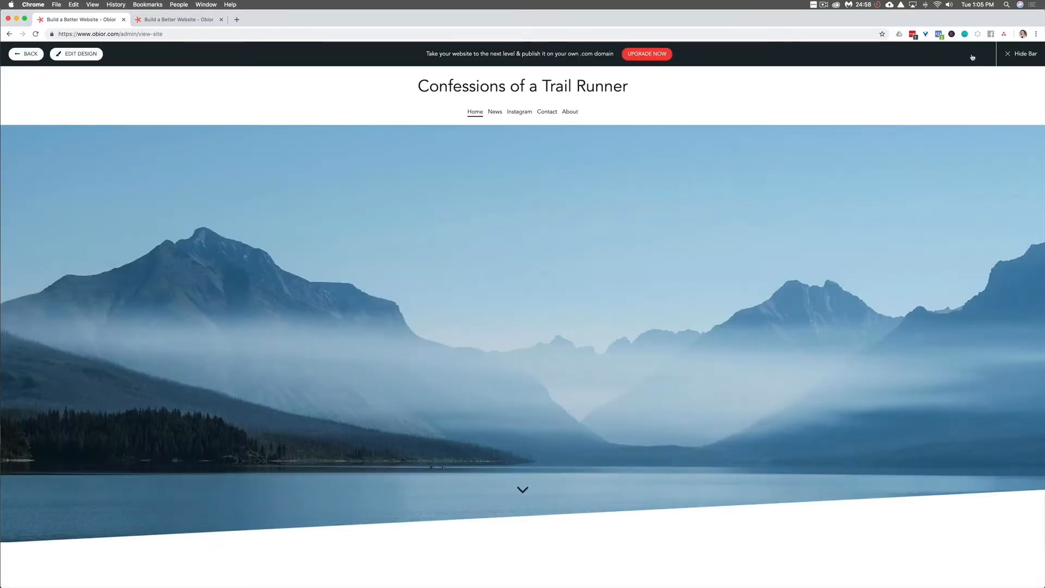
pyautogui.click(569, 115)
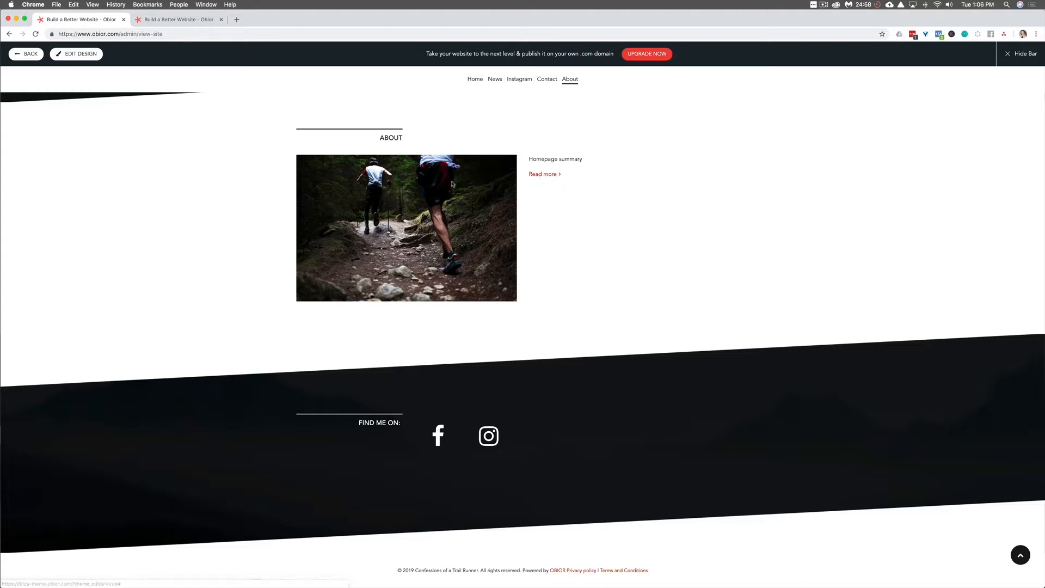
pyautogui.click(540, 174)
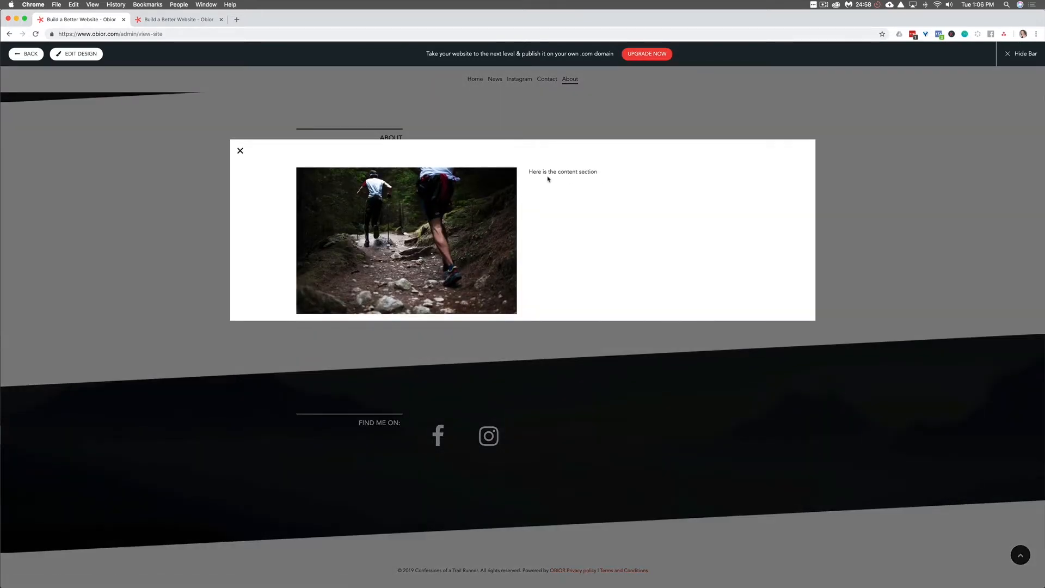
pyautogui.click(827, 216)
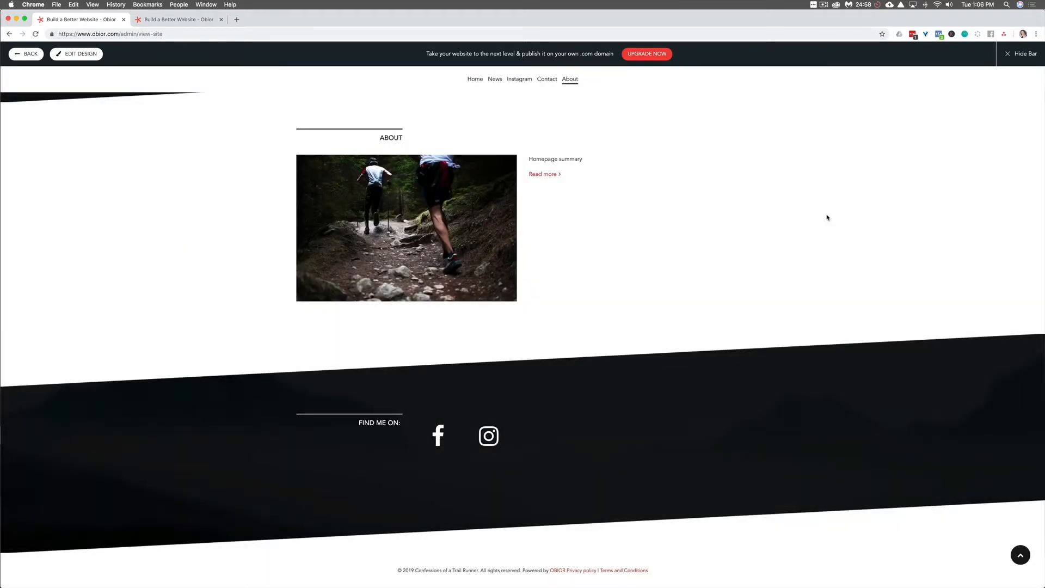
pyautogui.scroll(7, 827, 217)
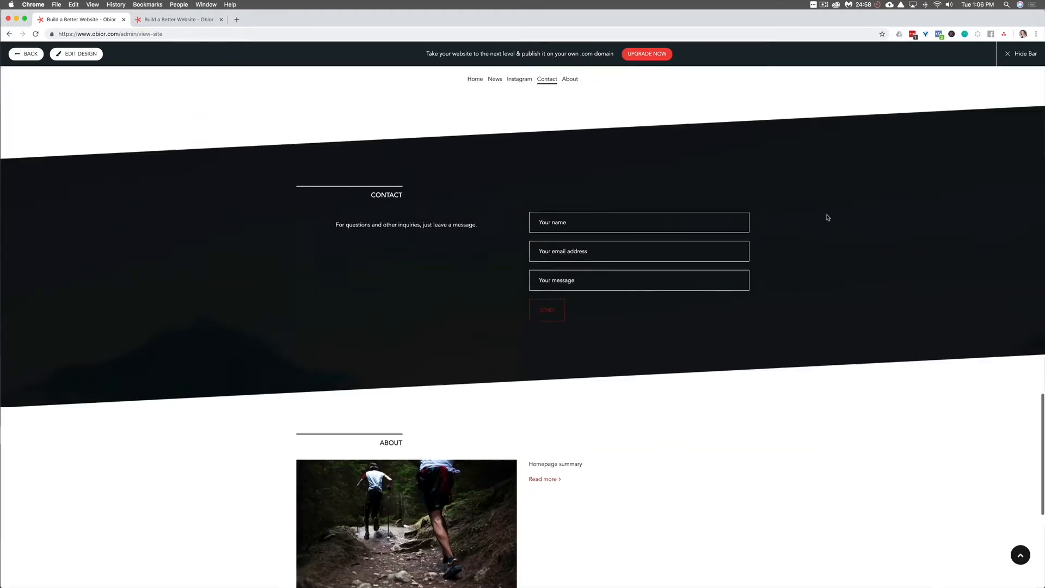
pyautogui.scroll(1, 827, 217)
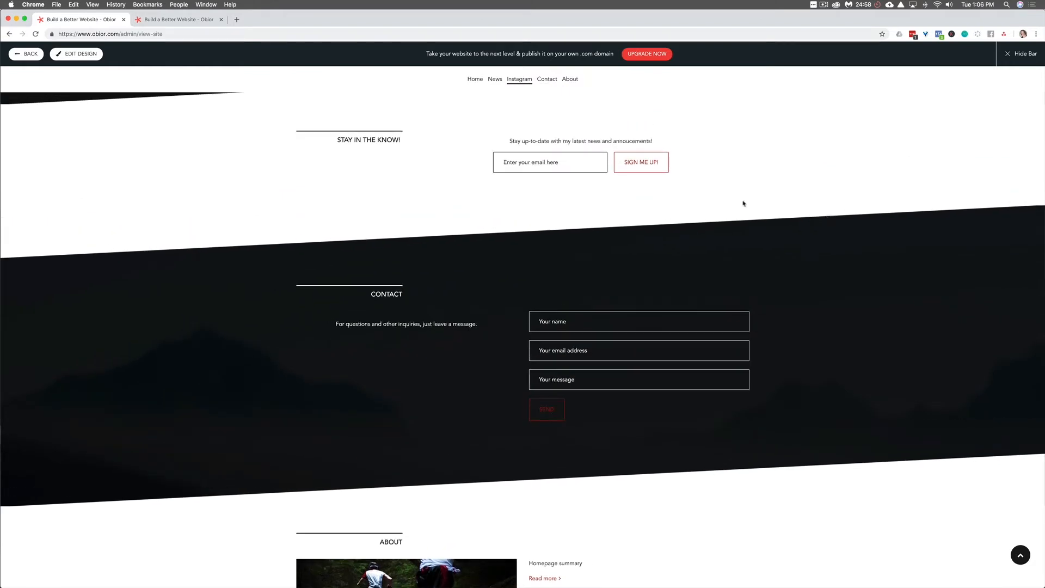
# Open the design editor, dismiss the support message and follow the guided tour from choosing a theme through to custom styling.
pyautogui.click(71, 54)
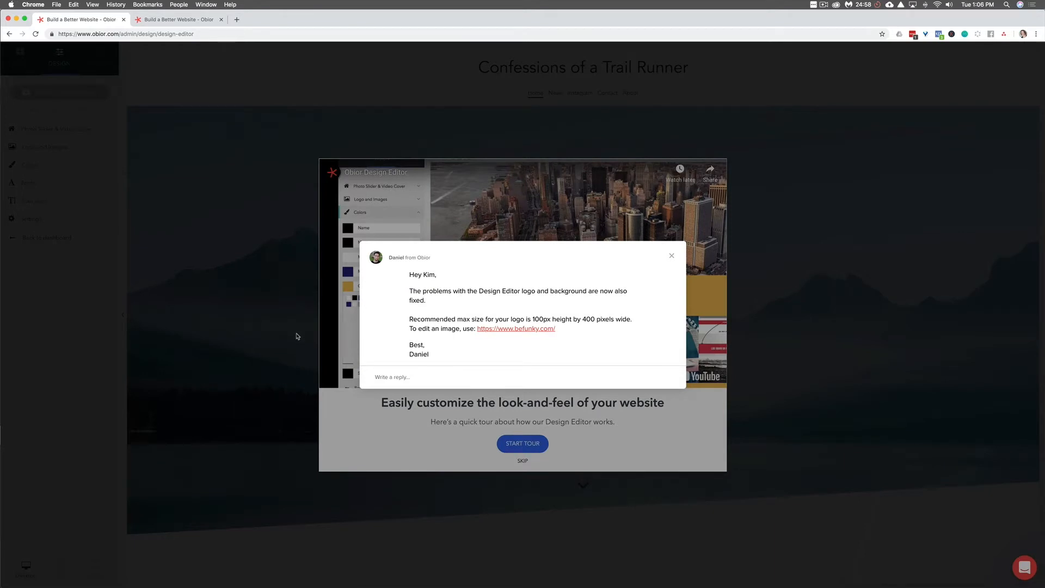
pyautogui.click(298, 336)
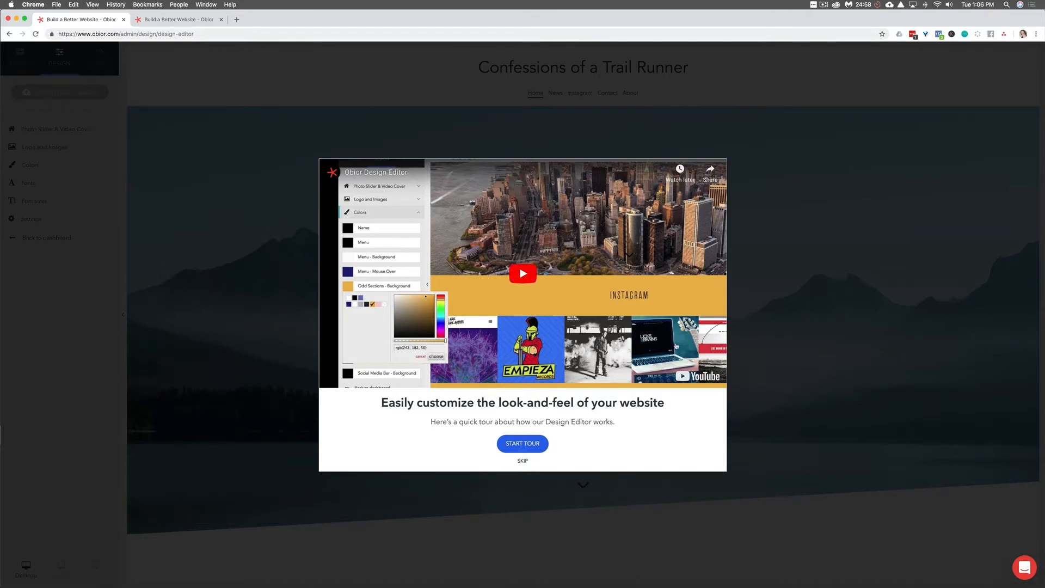
pyautogui.click(523, 445)
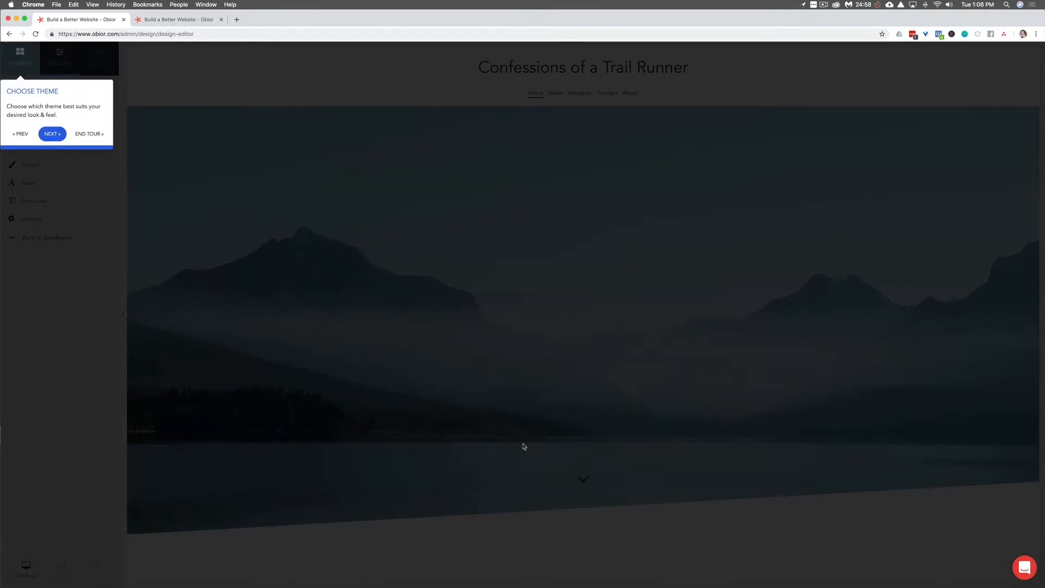
pyautogui.click(48, 134)
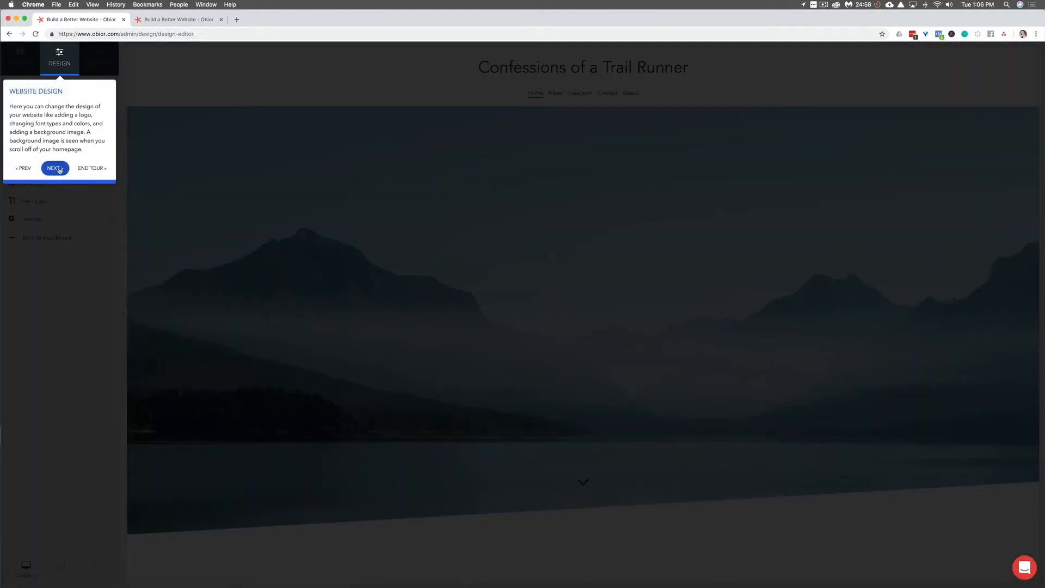
pyautogui.click(58, 169)
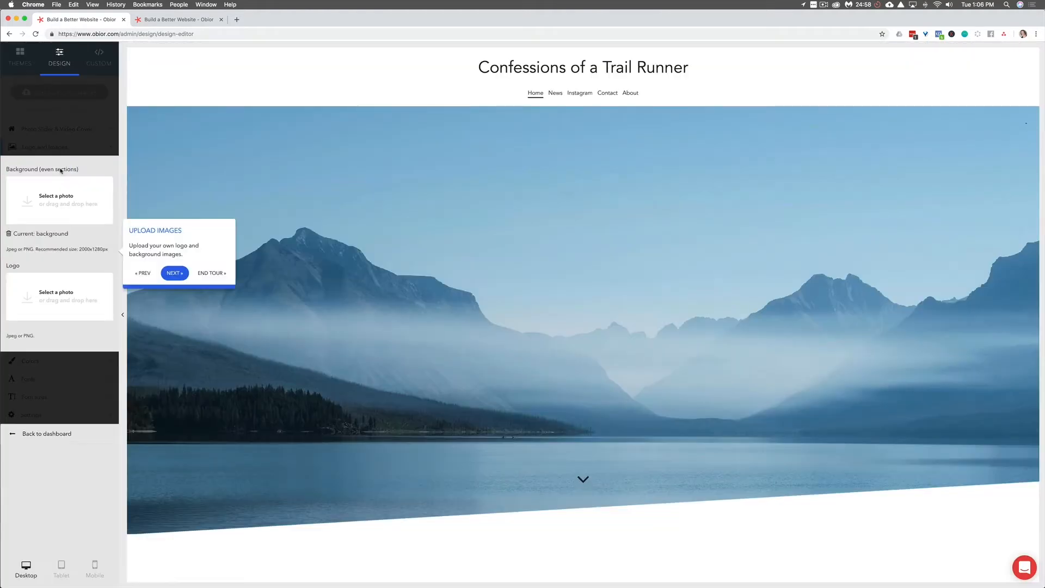
pyautogui.click(175, 273)
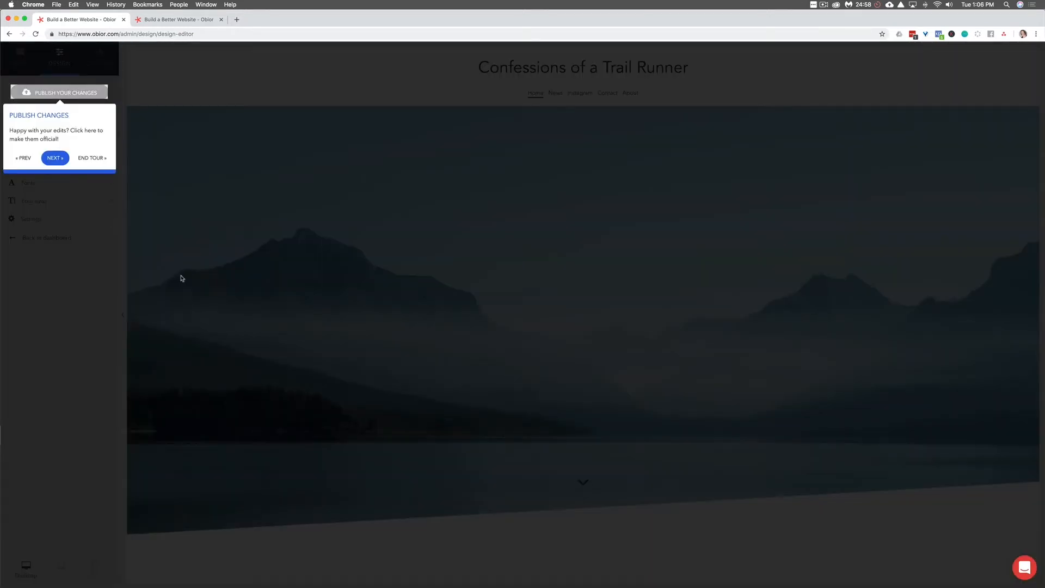
pyautogui.click(55, 159)
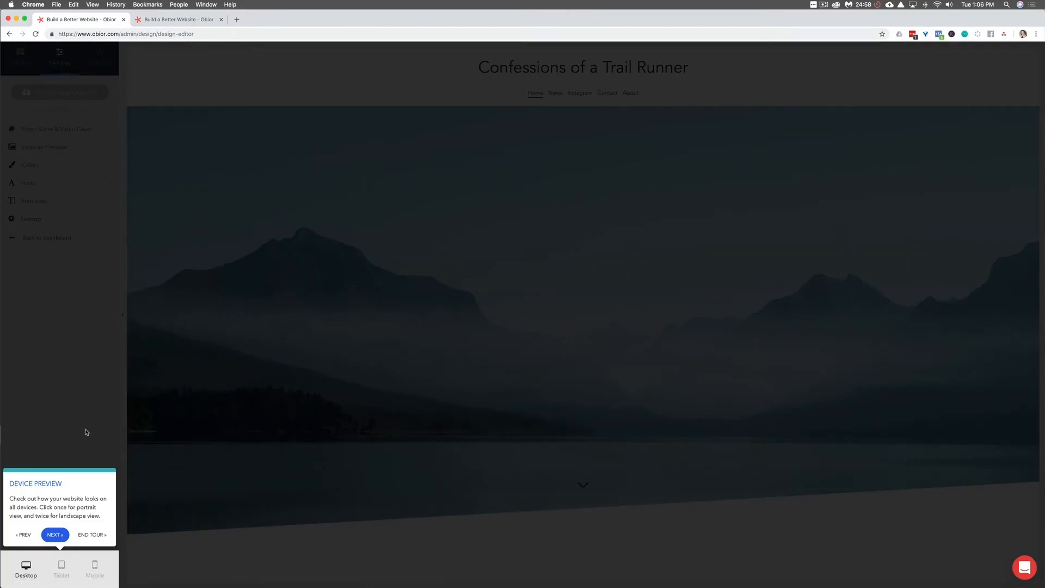
pyautogui.click(56, 535)
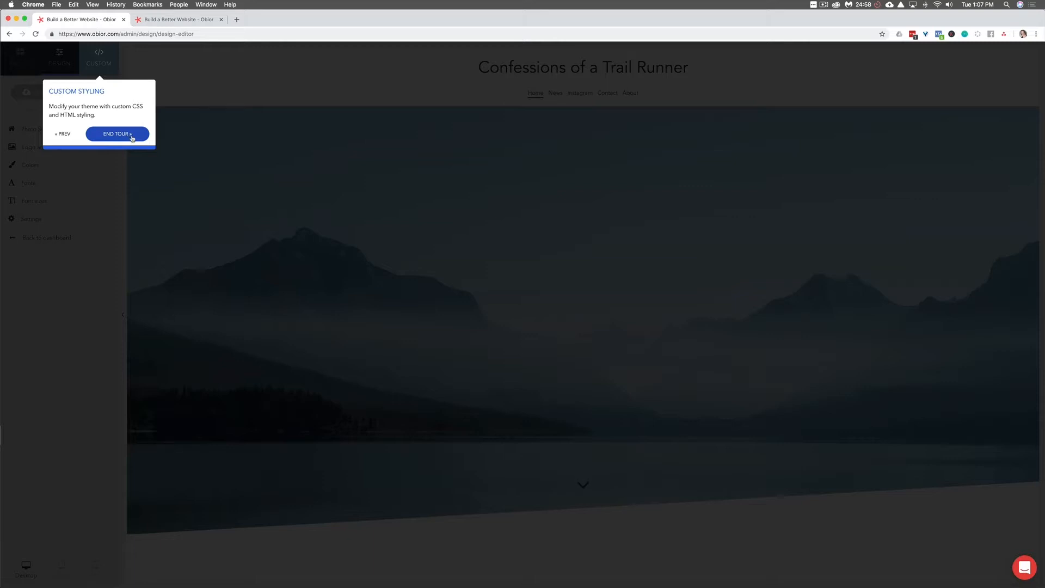
pyautogui.click(132, 138)
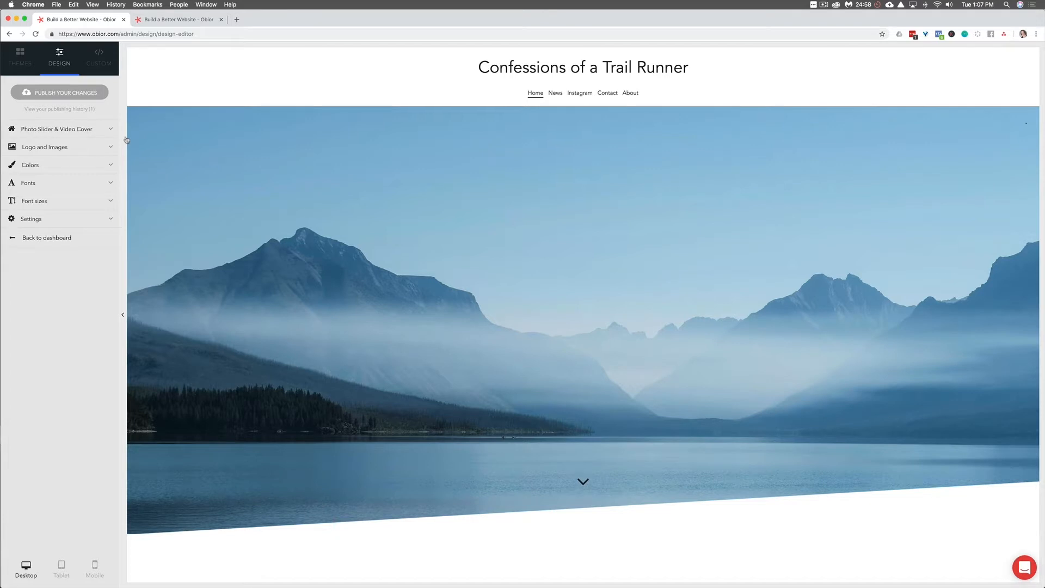
# Look over the website in the design editor and browse the gallery of available themes.
pyautogui.scroll(-6, 175, 173)
pyautogui.scroll(6, 174, 172)
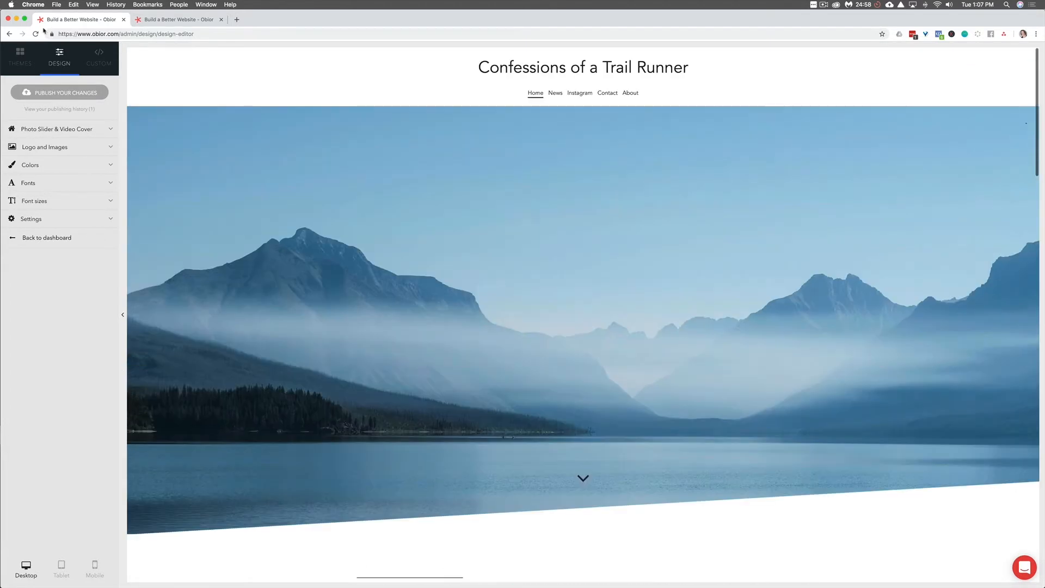
pyautogui.click(21, 55)
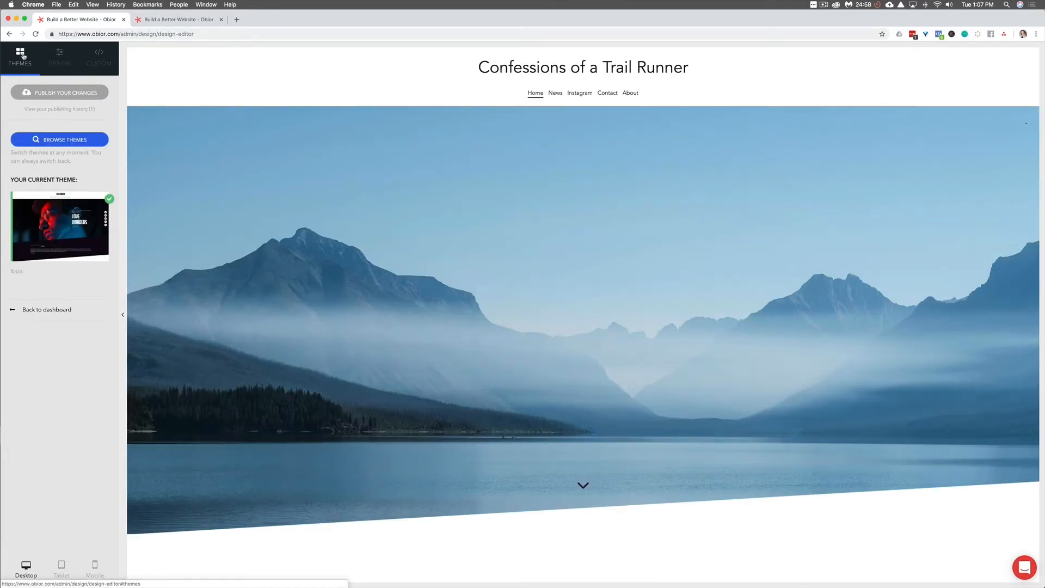
pyautogui.click(73, 145)
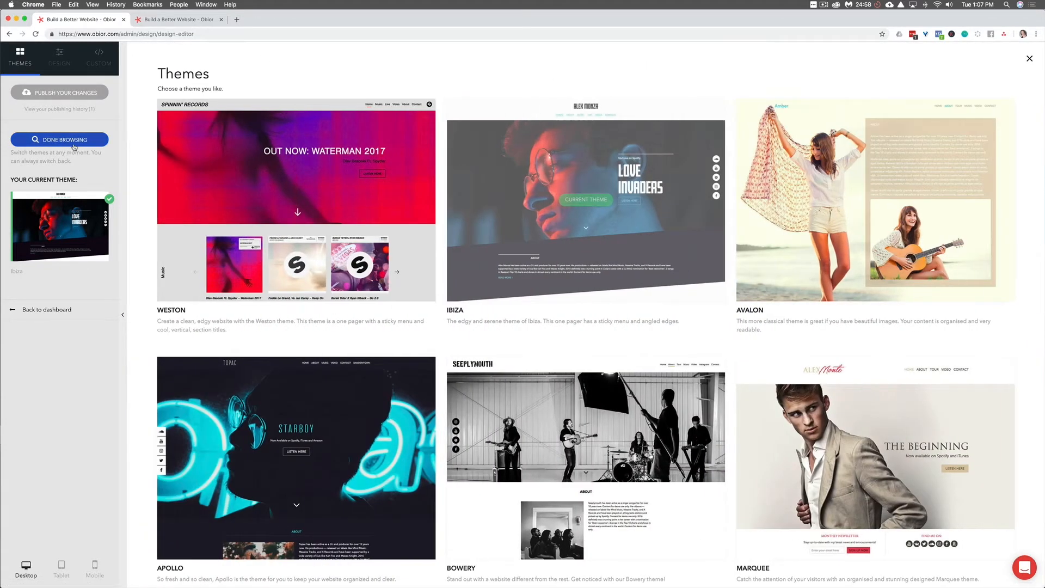
pyautogui.moveTo(263, 166)
pyautogui.scroll(-1, 263, 166)
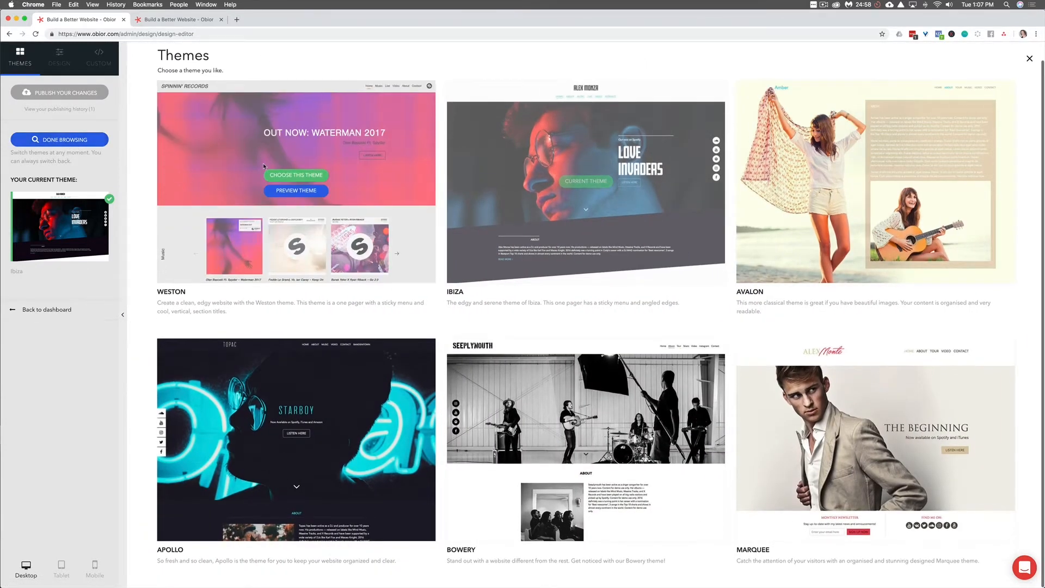
pyautogui.scroll(1, 264, 164)
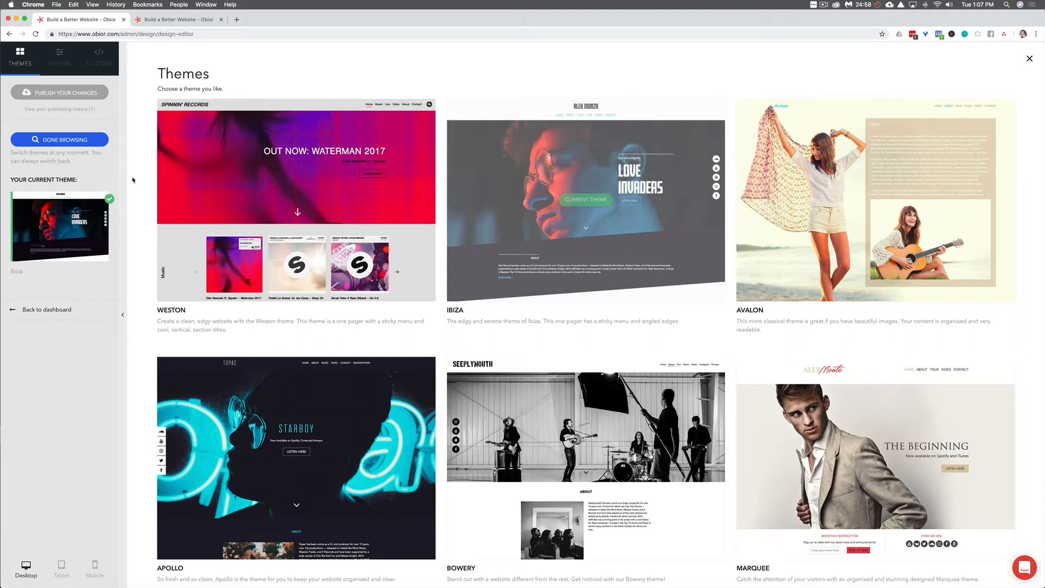
# Preview the Marquee theme's sample website and view its About page.
pyautogui.scroll(-1, 613, 205)
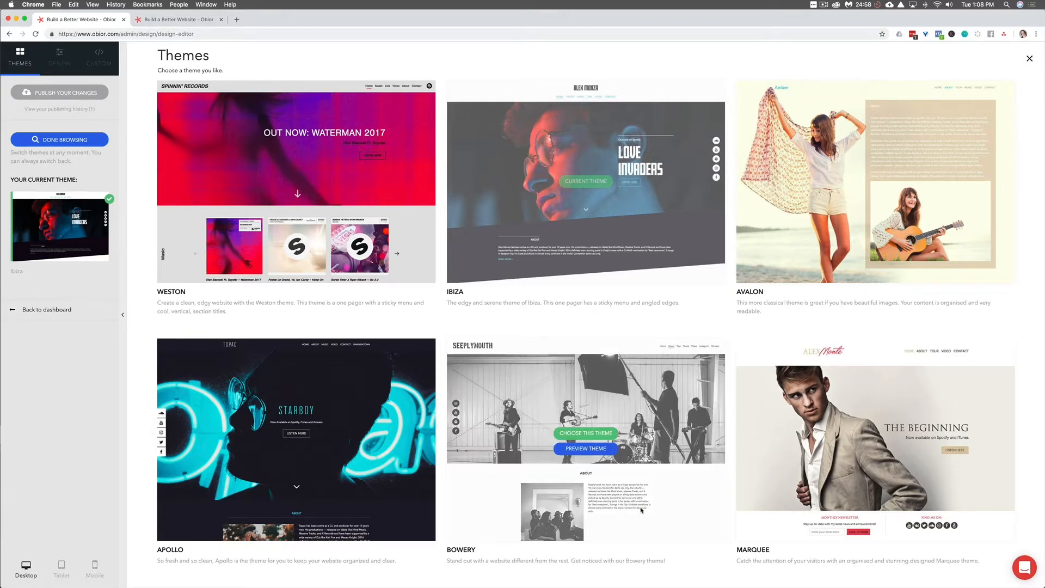
pyautogui.moveTo(893, 479)
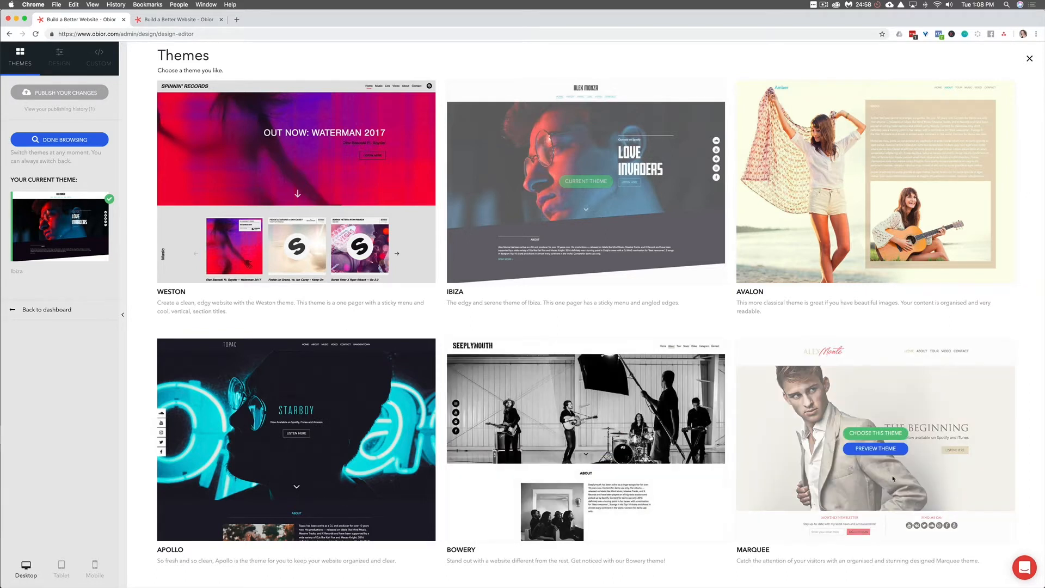
pyautogui.click(874, 449)
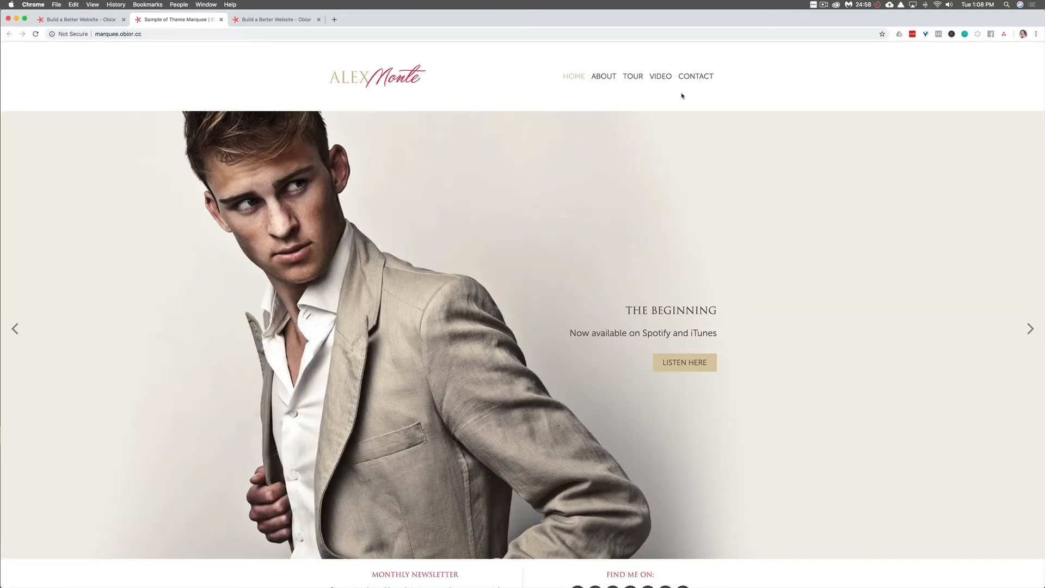
pyautogui.click(607, 78)
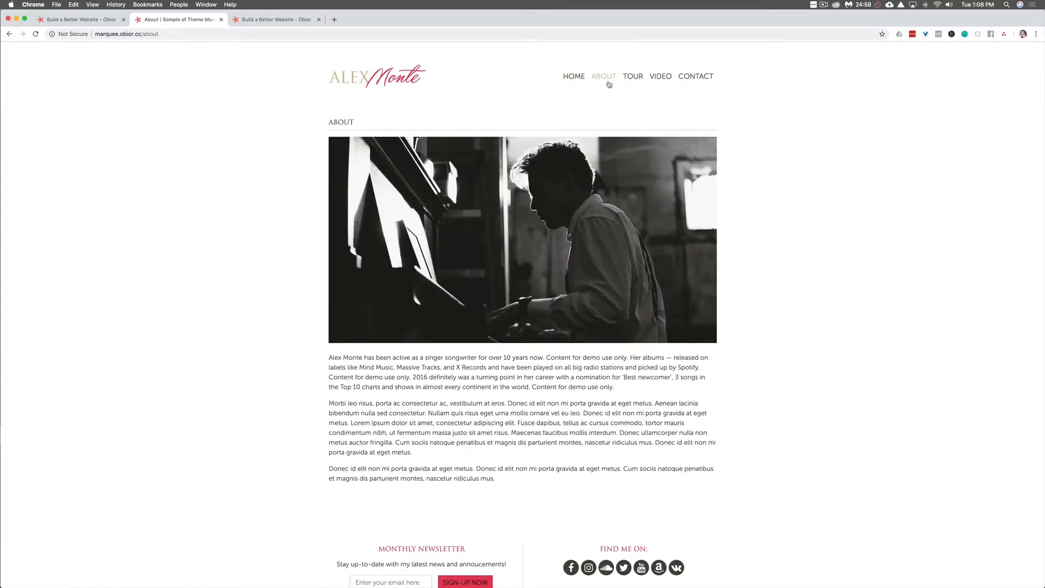
# View the Tour page of the Marquee sample website and return to its home page.
pyautogui.click(633, 77)
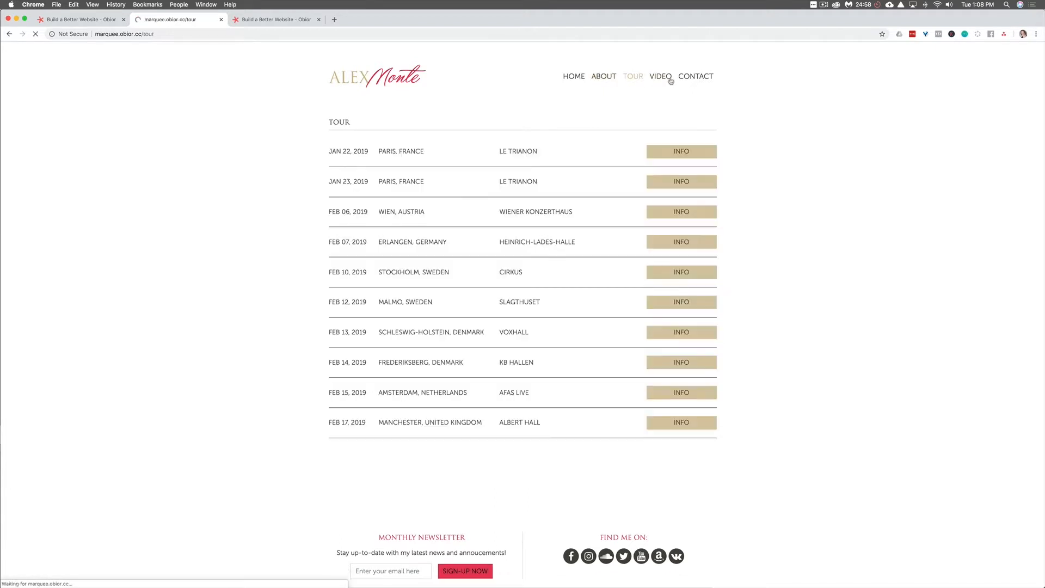
pyautogui.click(575, 77)
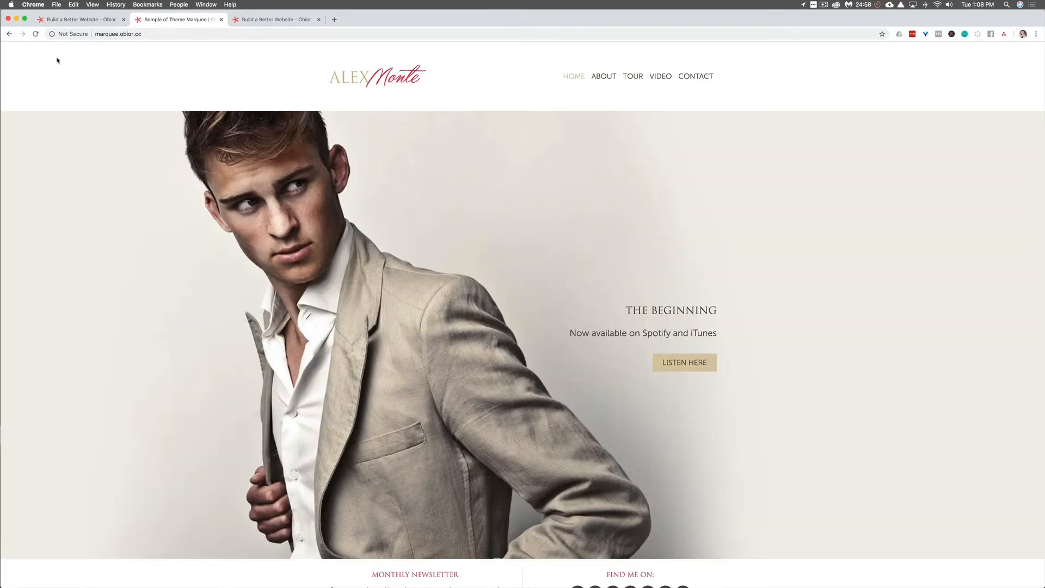
# Switch the website to the Marquee theme in the design editor and publish the change.
pyautogui.click(73, 20)
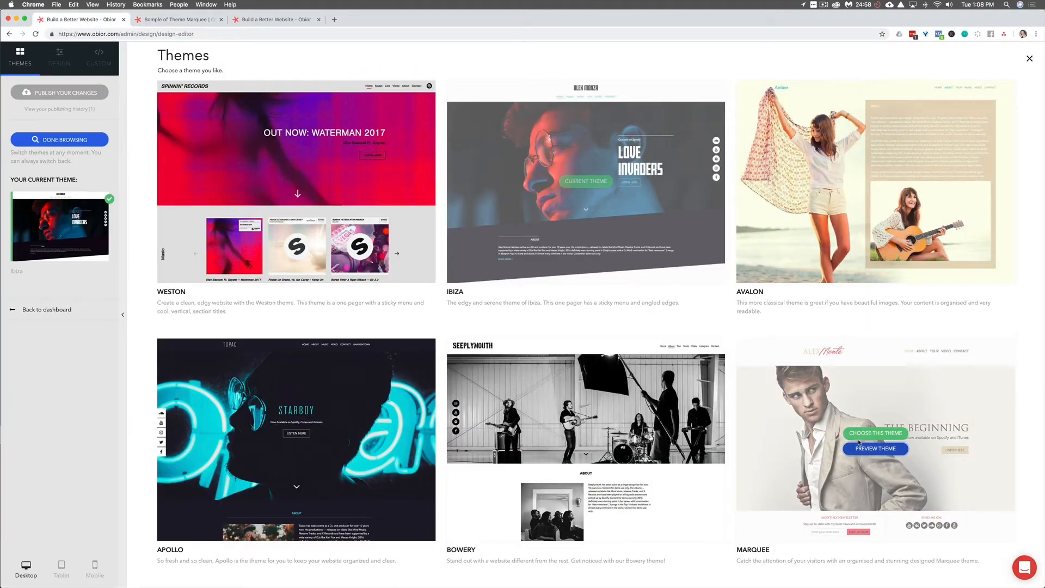
pyautogui.click(881, 433)
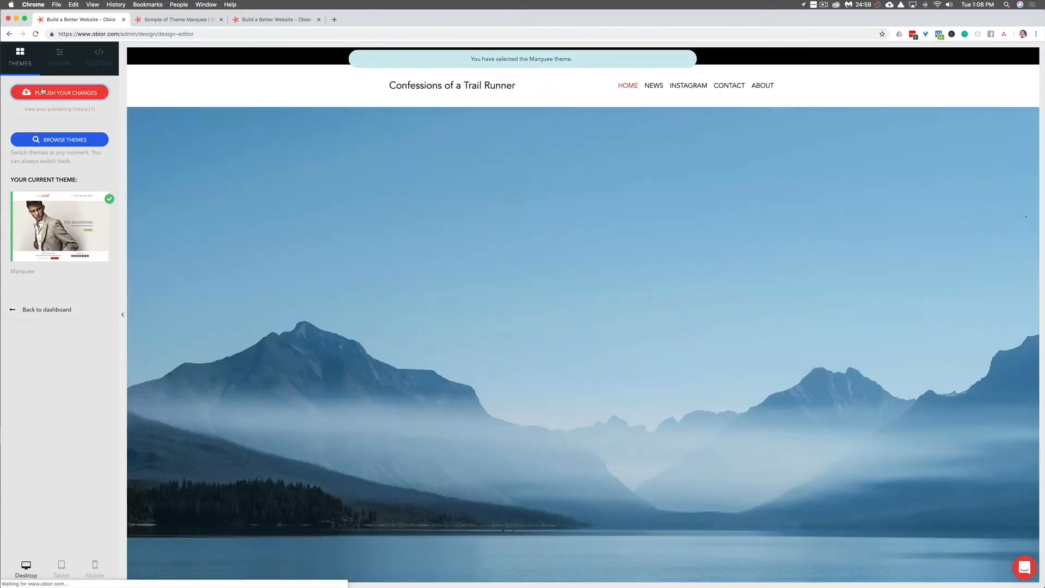
pyautogui.click(42, 91)
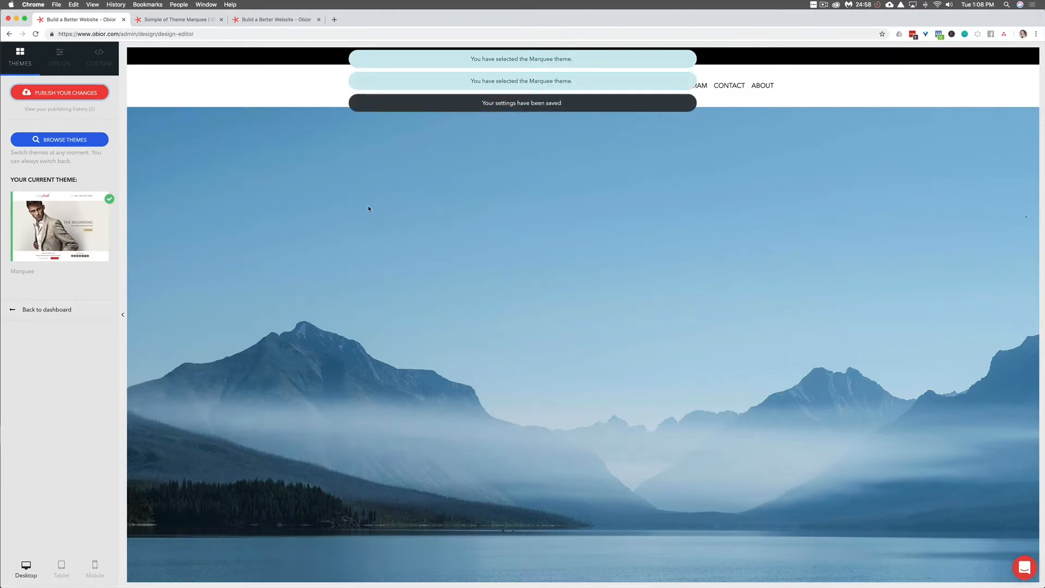
pyautogui.scroll(-4, 368, 209)
pyautogui.scroll(4, 368, 209)
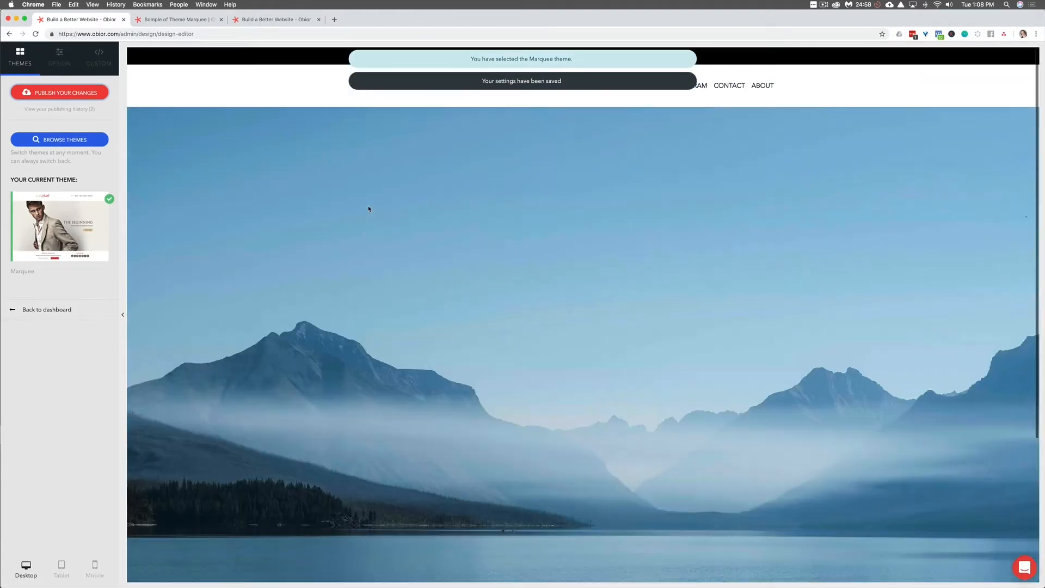
# Move the About page directly below Home in the website's page menu and save the new order.
pyautogui.click(39, 309)
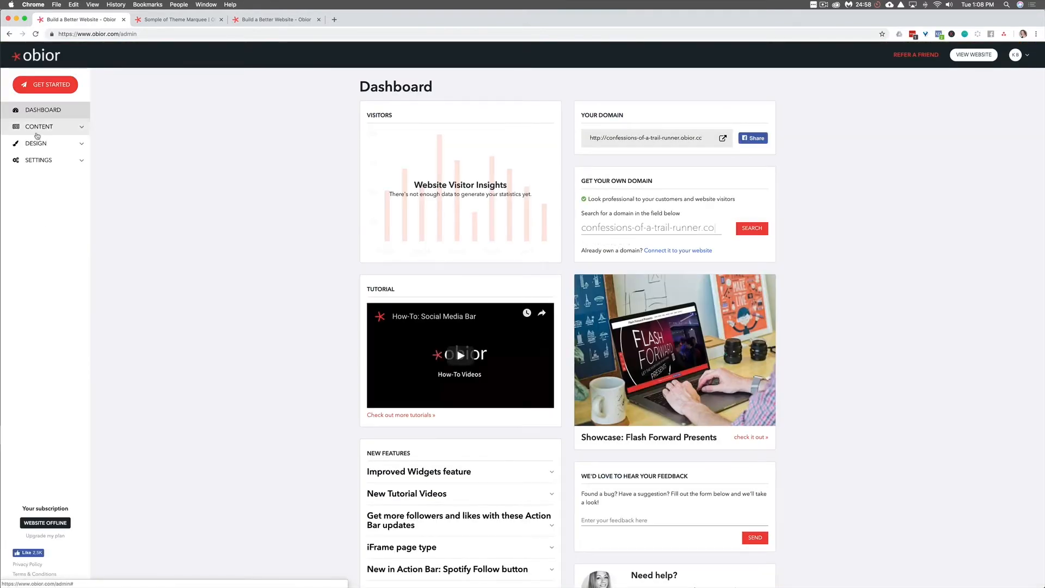
pyautogui.click(38, 130)
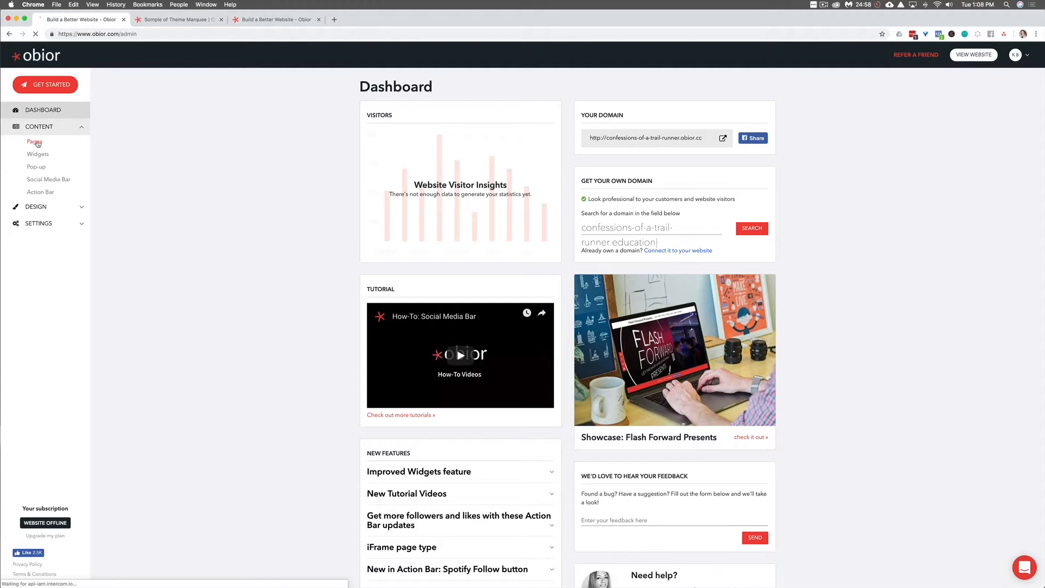
pyautogui.click(36, 142)
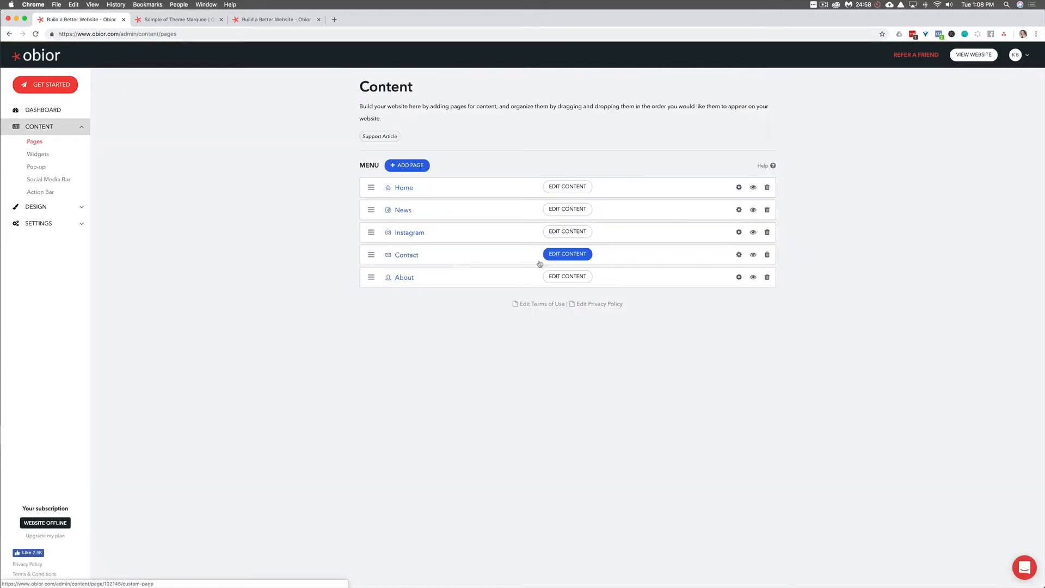
pyautogui.moveTo(366, 276); pyautogui.dragTo(366, 204)
pyautogui.click(406, 211)
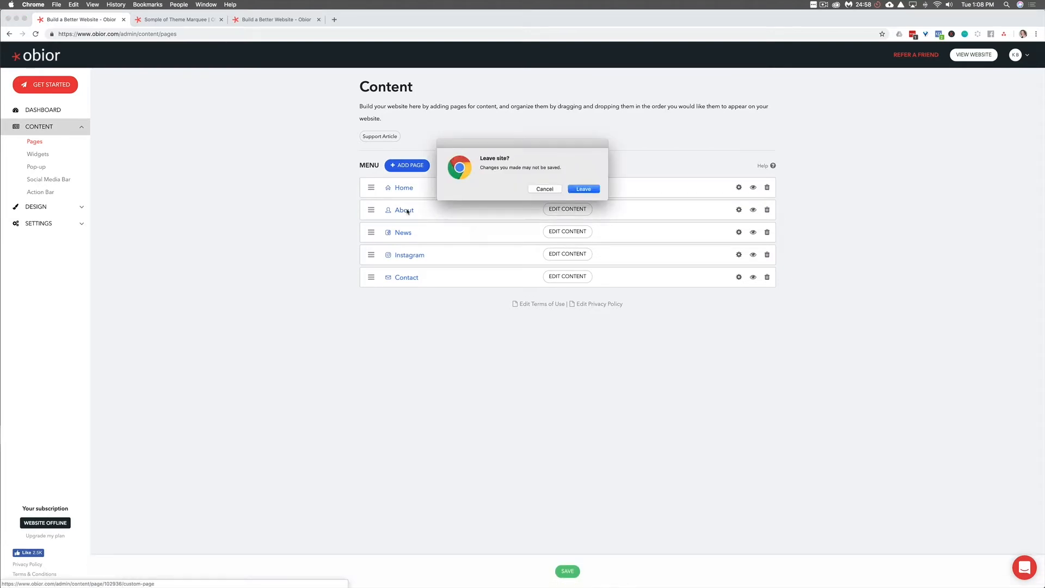
pyautogui.click(545, 189)
pyautogui.click(571, 570)
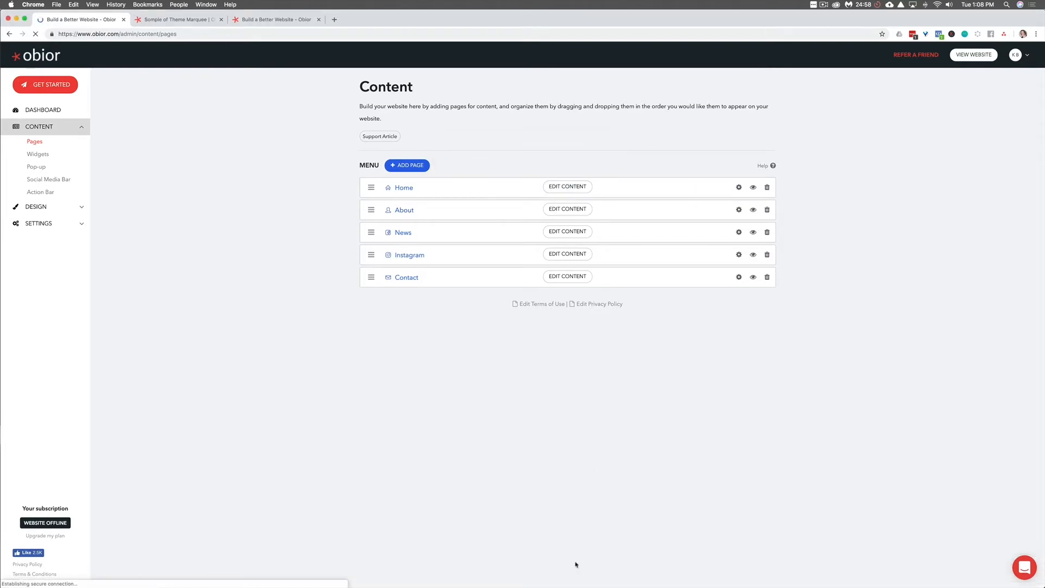
# Open the About page for editing and look over its photo, content and homepage summary sections.
pyautogui.click(403, 210)
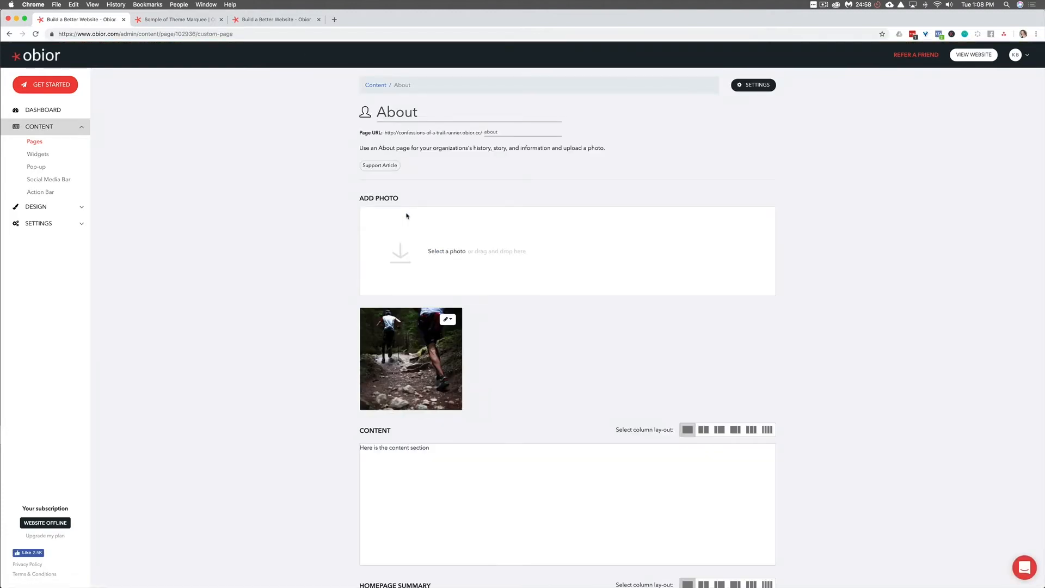
pyautogui.scroll(-2, 406, 216)
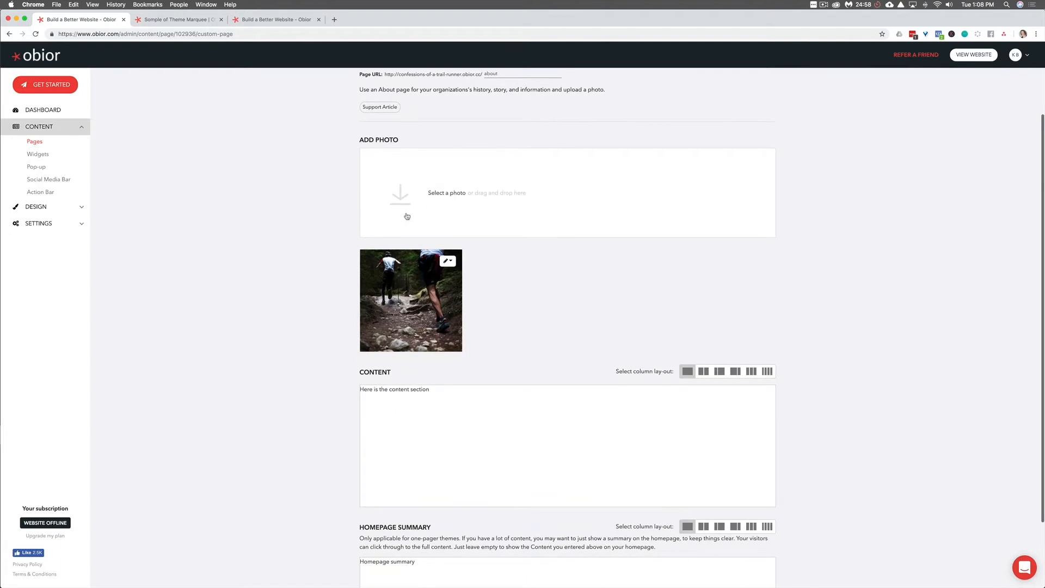
pyautogui.scroll(-1, 407, 216)
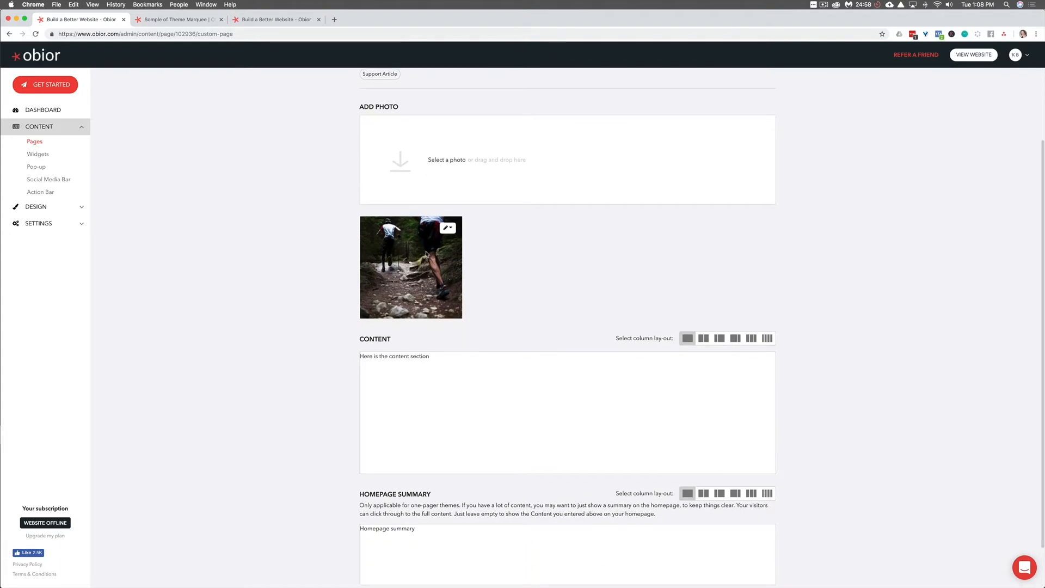
pyautogui.scroll(-2, 413, 471)
pyautogui.scroll(3, 414, 471)
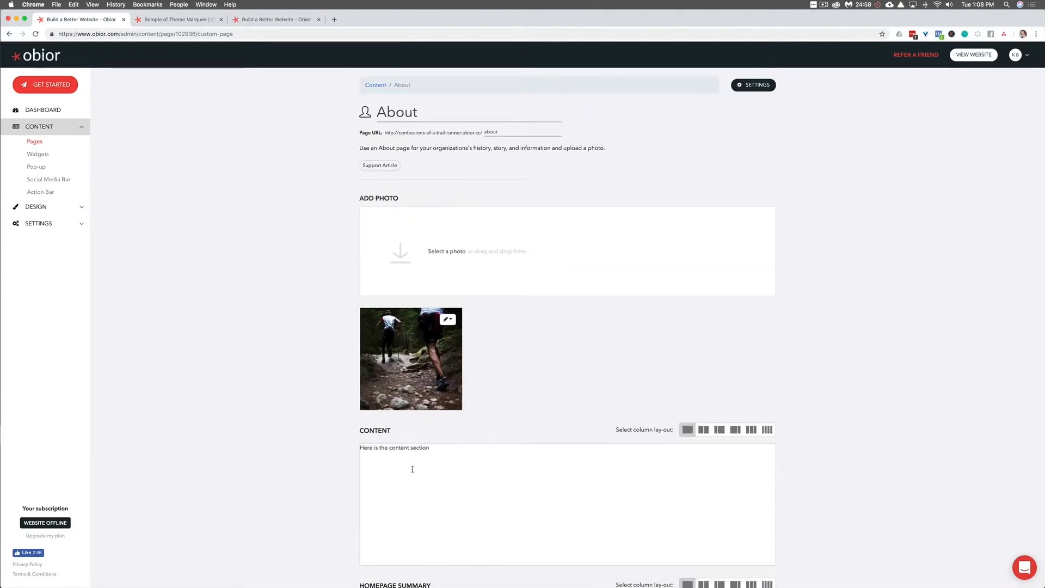
# Go through the SEO keywords and SEO description fields in the About page's settings and save the settings.
pyautogui.click(754, 87)
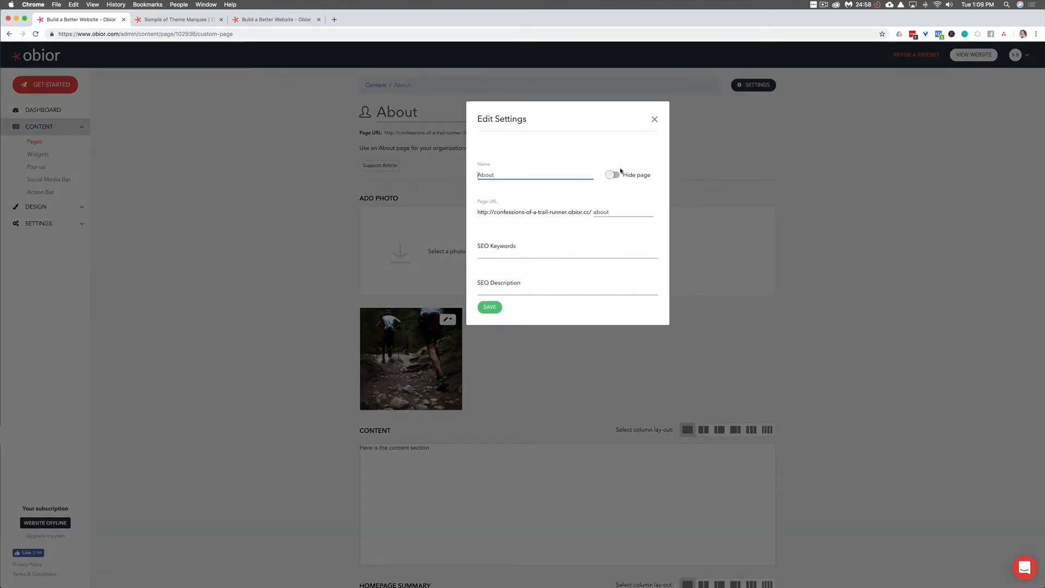
pyautogui.click(494, 257)
pyautogui.click(498, 287)
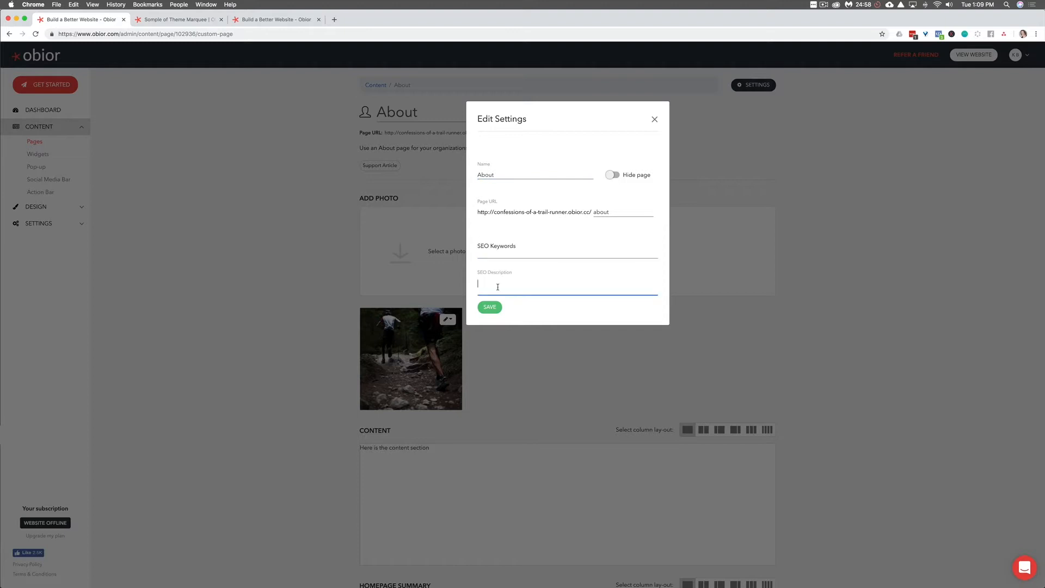
pyautogui.click(497, 254)
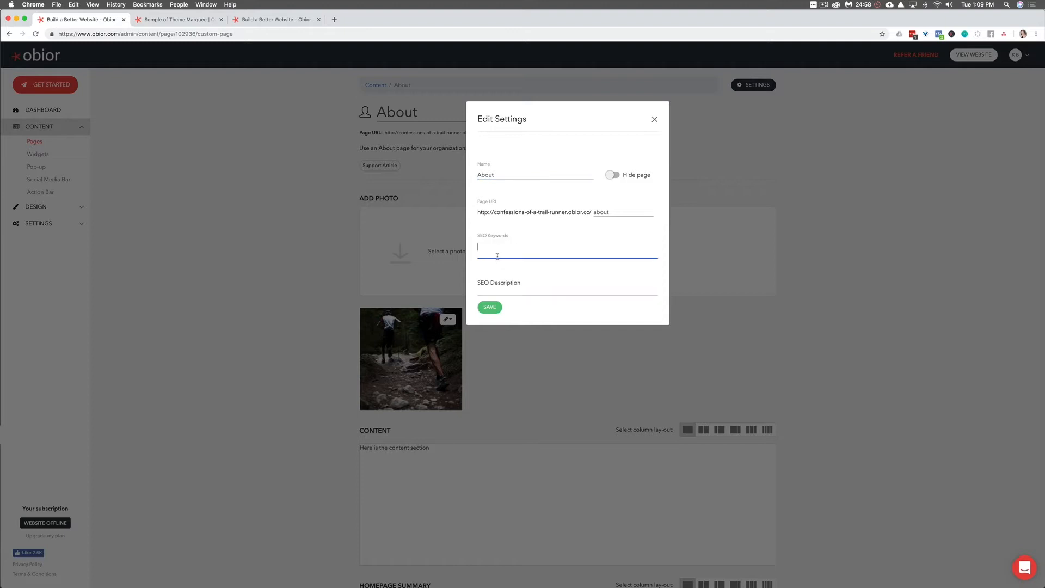
pyautogui.click(556, 292)
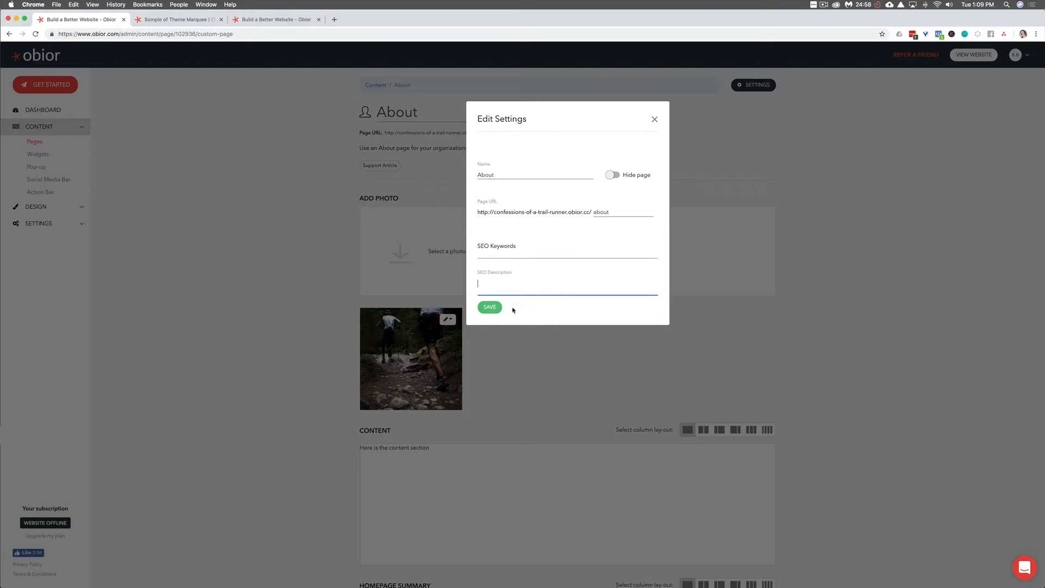
pyautogui.click(491, 308)
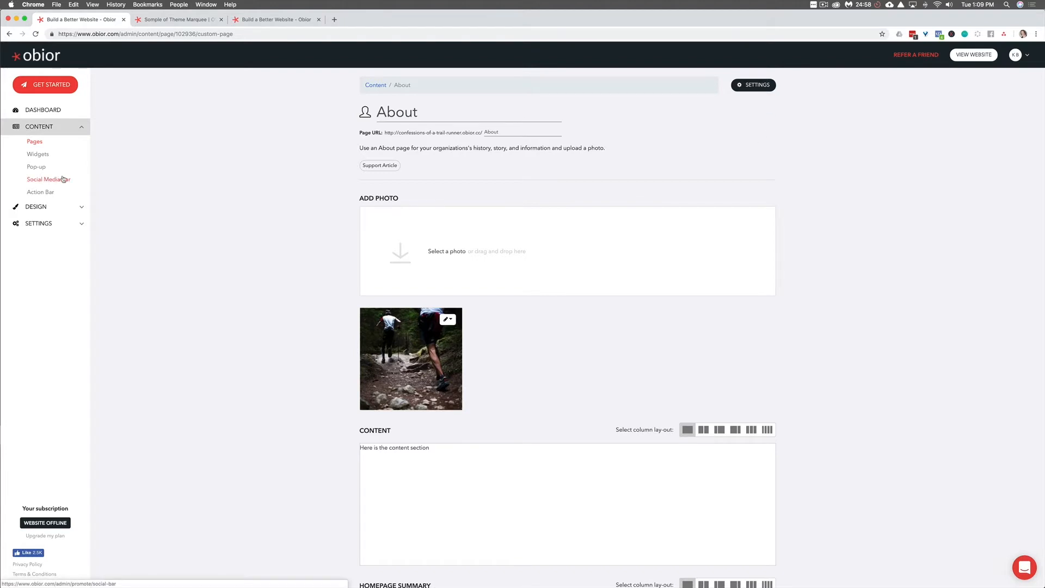
# Look at the Pop-up feature in the content section.
pyautogui.scroll(-1, 98, 184)
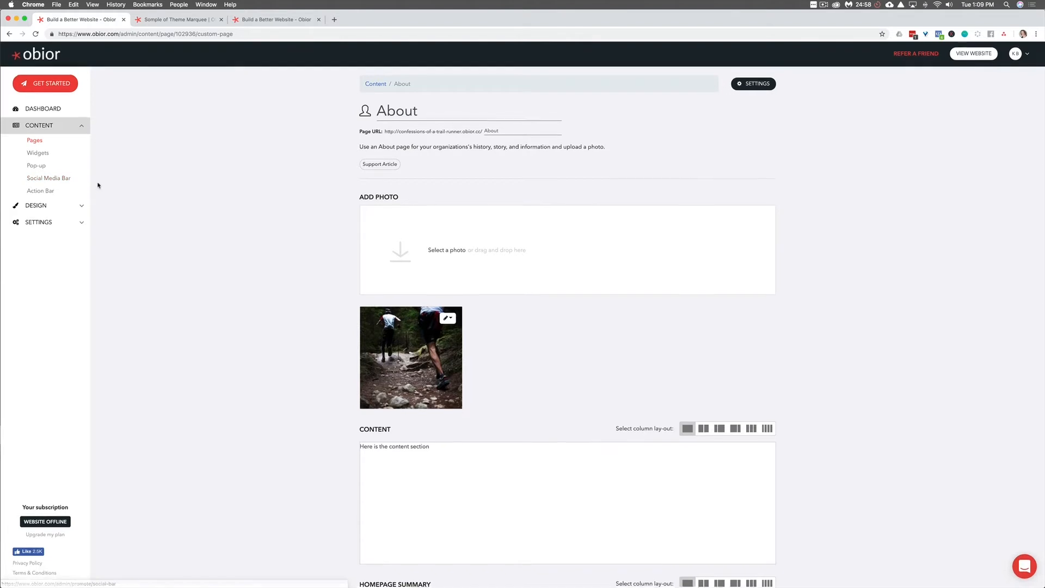
pyautogui.scroll(1, 98, 184)
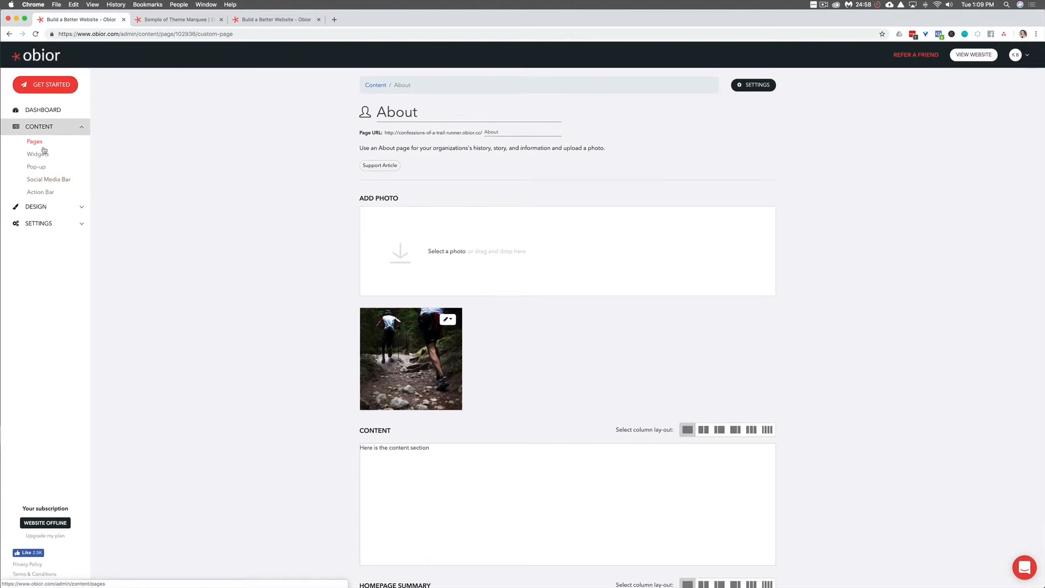
pyautogui.click(39, 172)
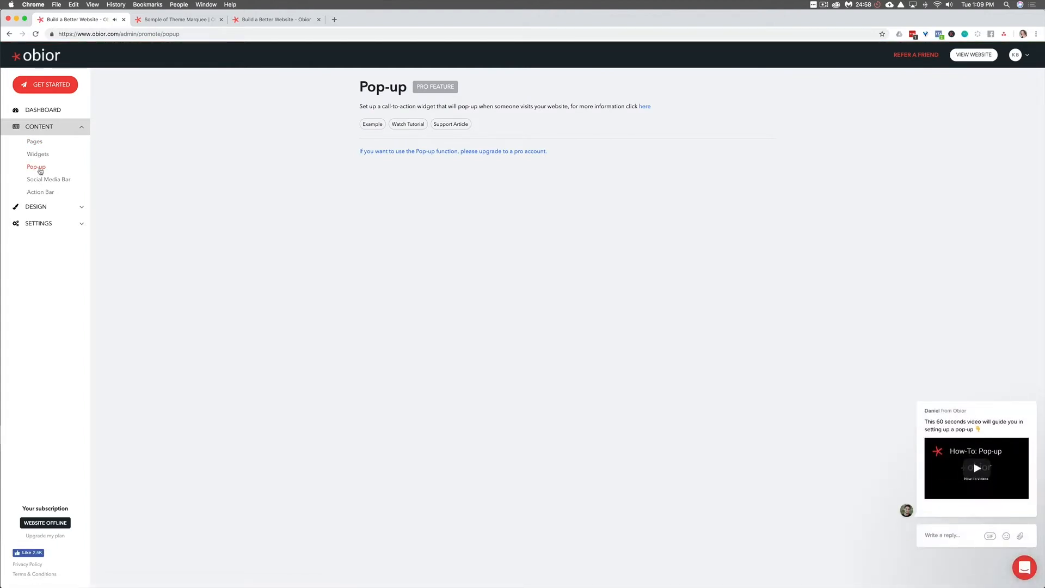
# Add Instagram, Twitter, Facebook, YouTube, Pinterest, LinkedIn and Snapchat, in that order, to the website's social media bar.
pyautogui.click(44, 180)
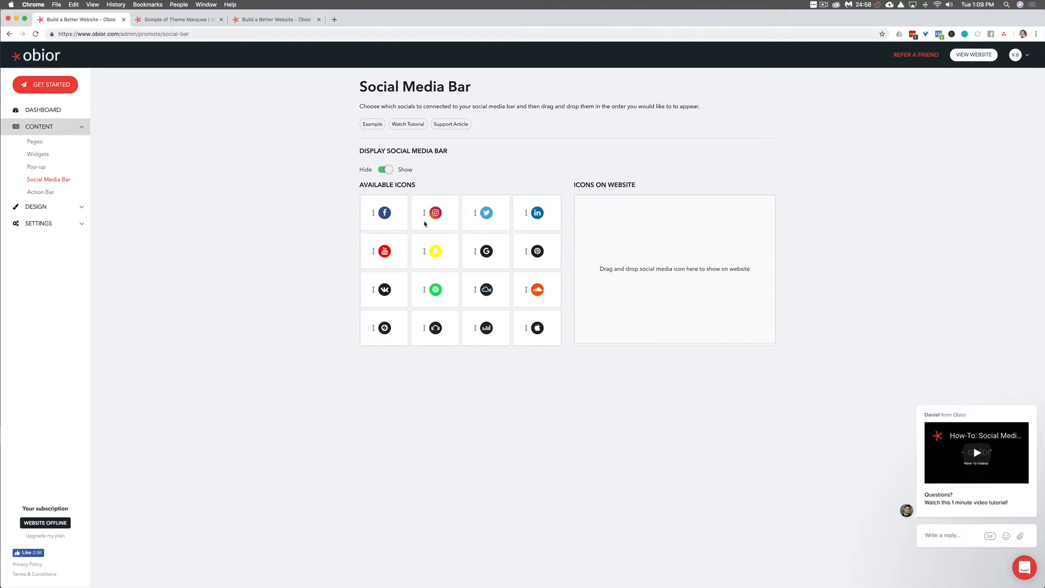
pyautogui.moveTo(425, 223); pyautogui.dragTo(626, 226)
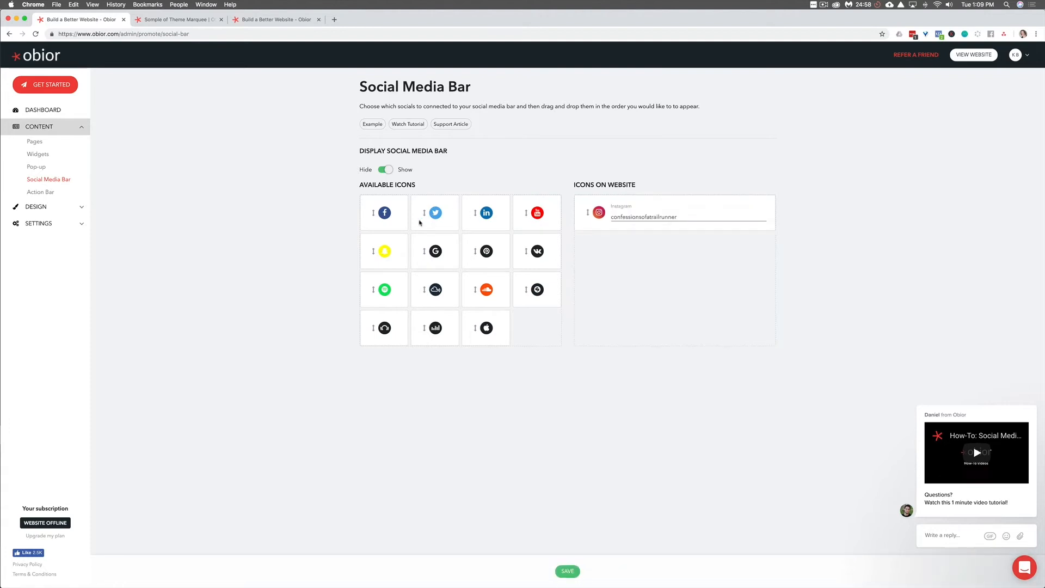
pyautogui.moveTo(420, 223); pyautogui.dragTo(626, 248)
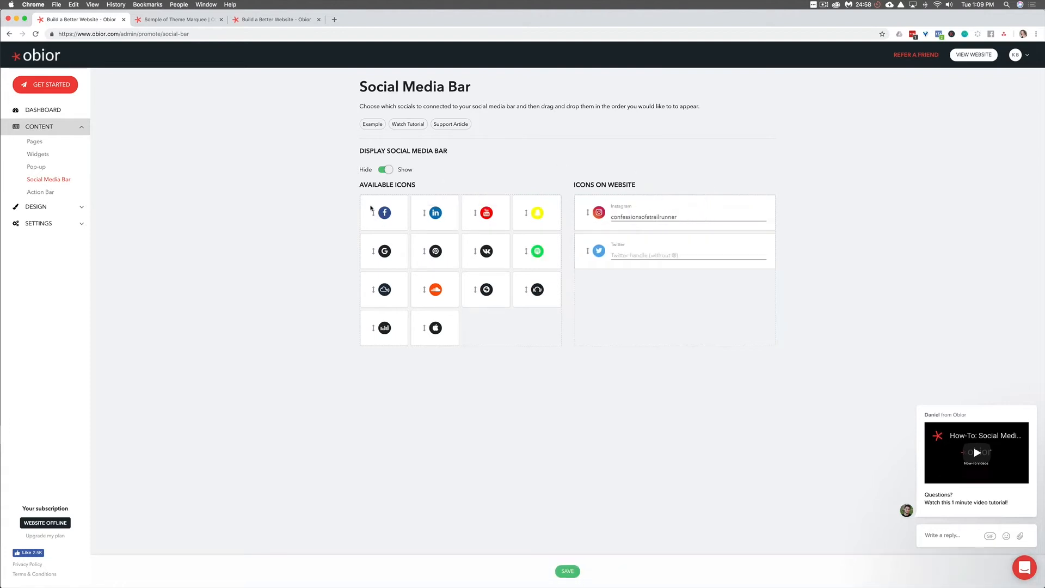
pyautogui.moveTo(371, 208); pyautogui.dragTo(629, 294)
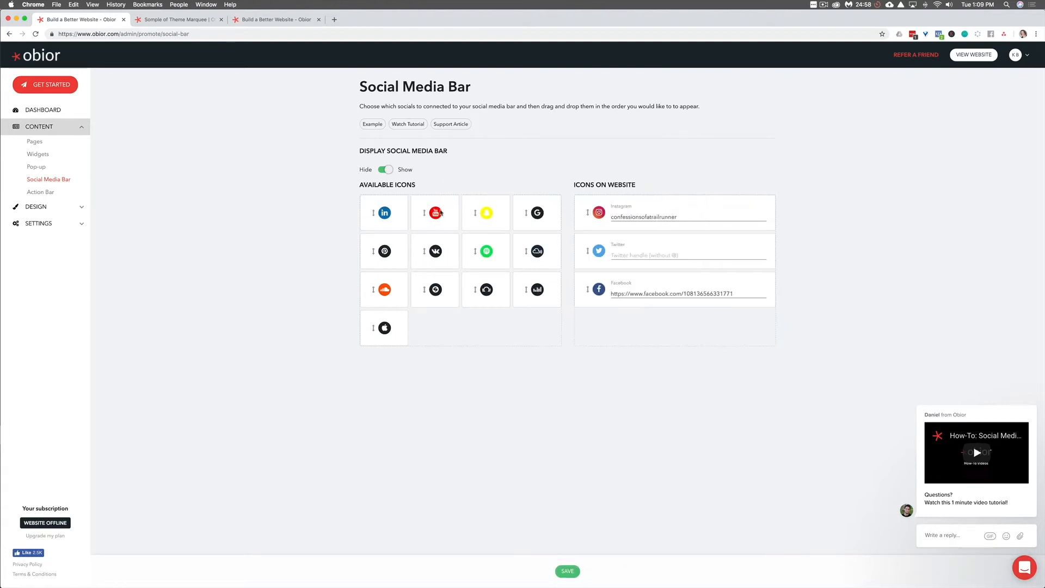
pyautogui.moveTo(417, 204); pyautogui.dragTo(604, 311)
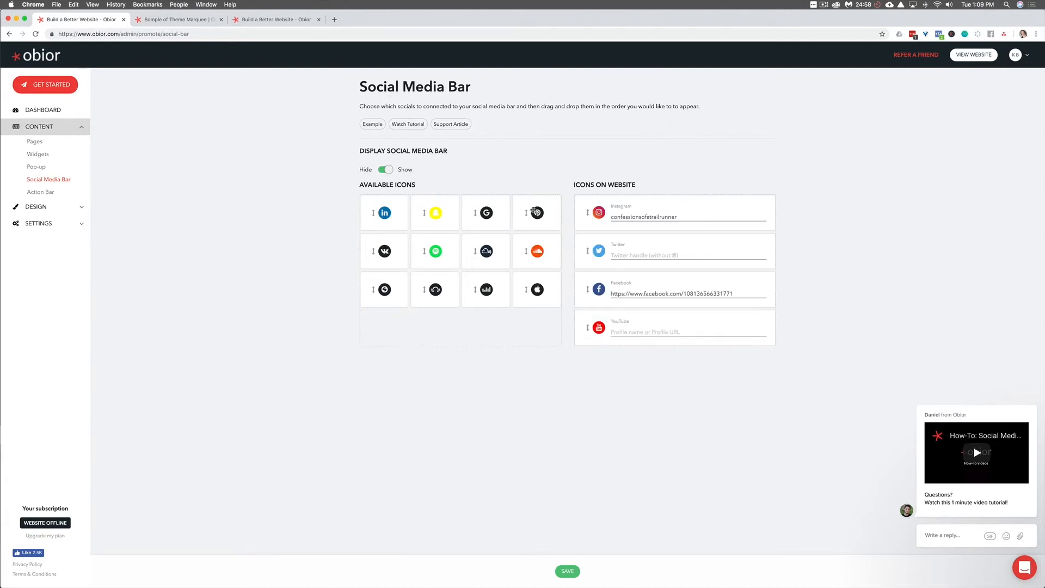
pyautogui.moveTo(534, 212); pyautogui.dragTo(620, 366)
pyautogui.moveTo(384, 212); pyautogui.dragTo(637, 408)
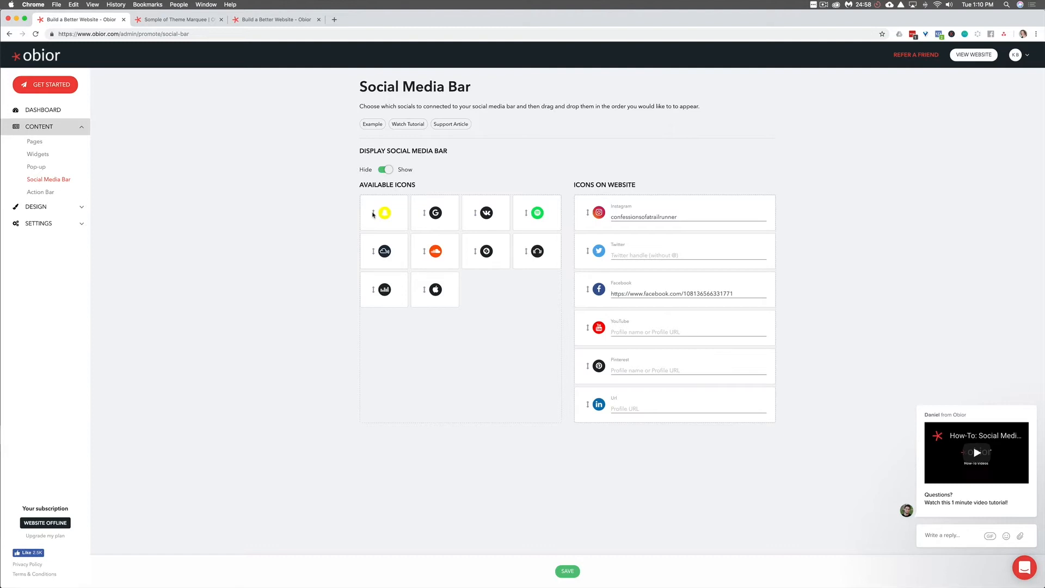
pyautogui.moveTo(373, 214); pyautogui.dragTo(644, 448)
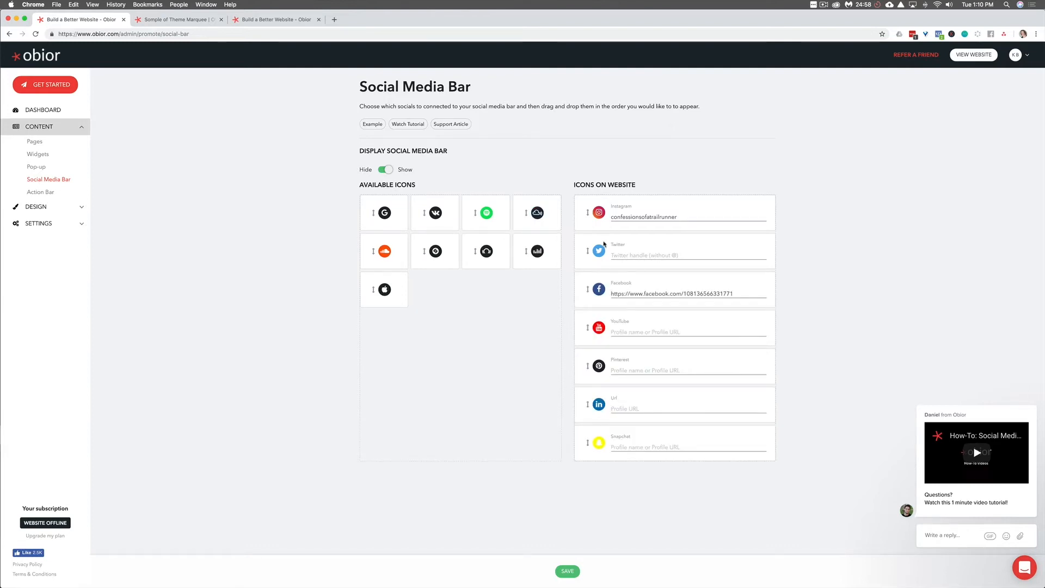
# Set the social media bar's Twitter handle to confessthetrail and save the bar.
pyautogui.click(638, 251)
pyautogui.write('confessthetrail')
pyautogui.click(569, 571)
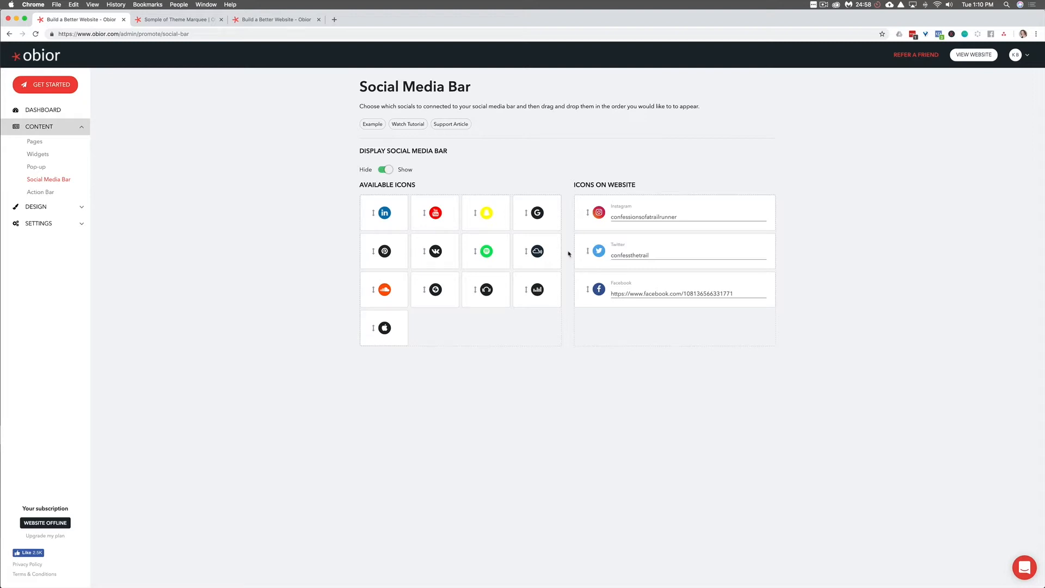
# Turn on the website's action bar and look at its position options, keeping Top of page.
pyautogui.click(53, 193)
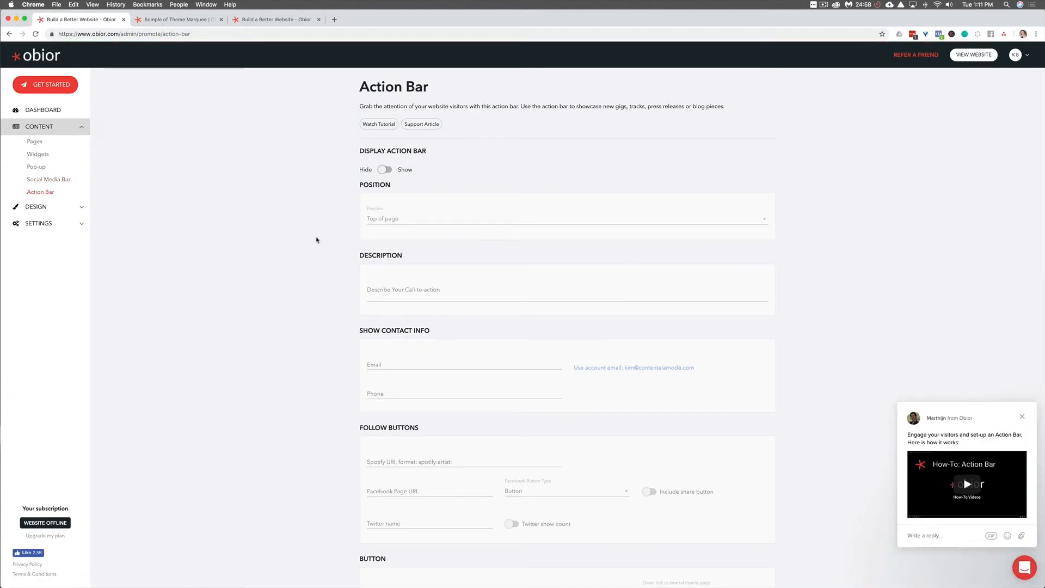
pyautogui.click(386, 170)
pyautogui.click(765, 219)
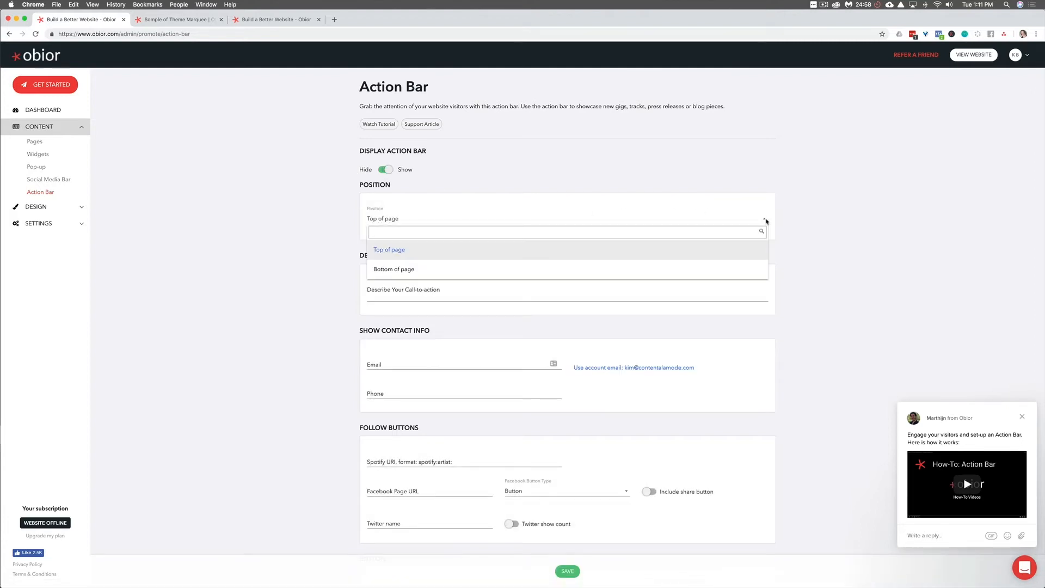
pyautogui.click(765, 220)
# Include a Facebook share button in the action bar and set the Facebook button type to Button with like count.
pyautogui.scroll(-3, 752, 220)
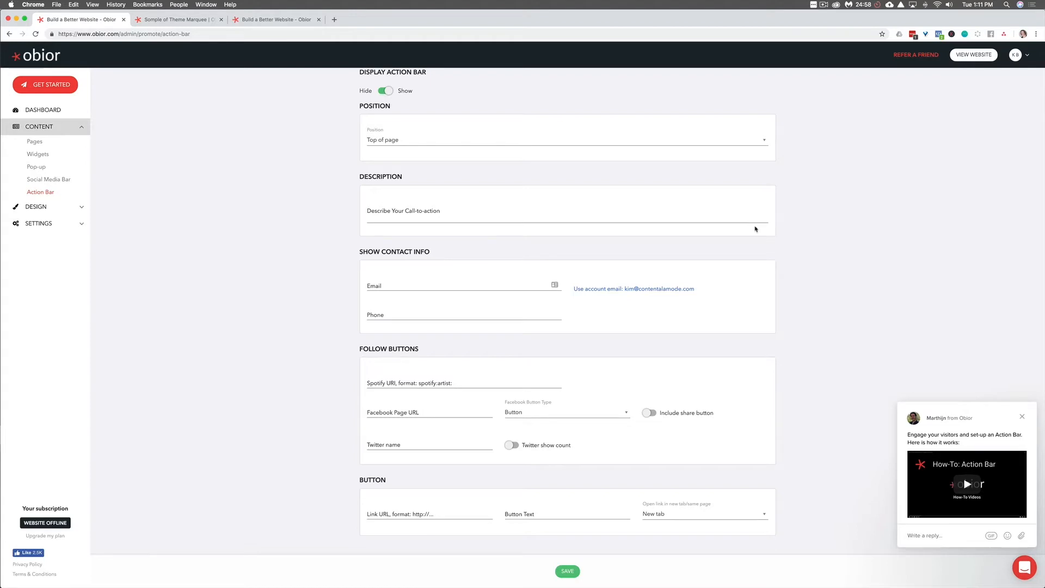
pyautogui.click(683, 414)
pyautogui.click(408, 414)
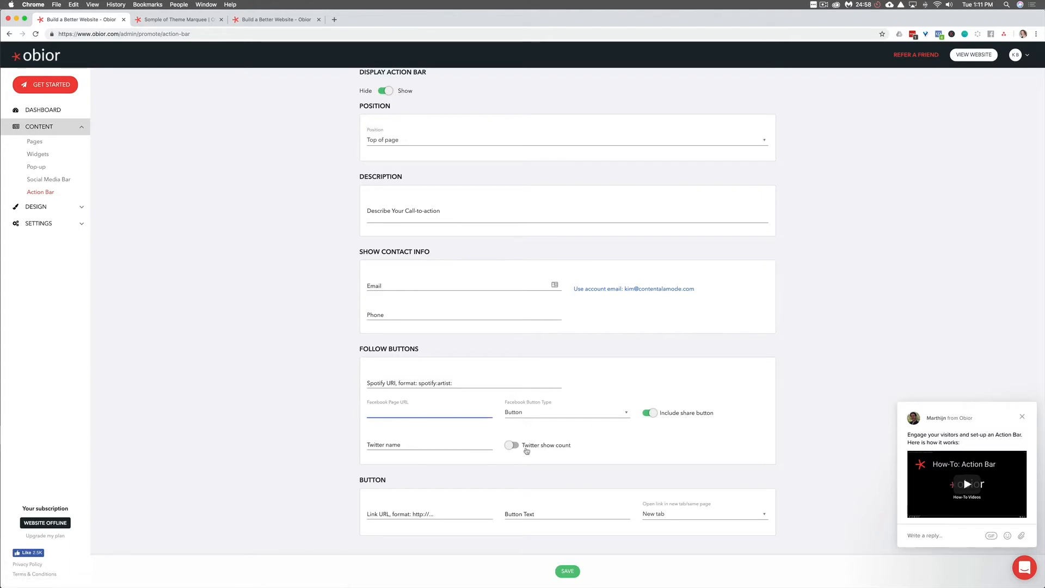
pyautogui.click(546, 418)
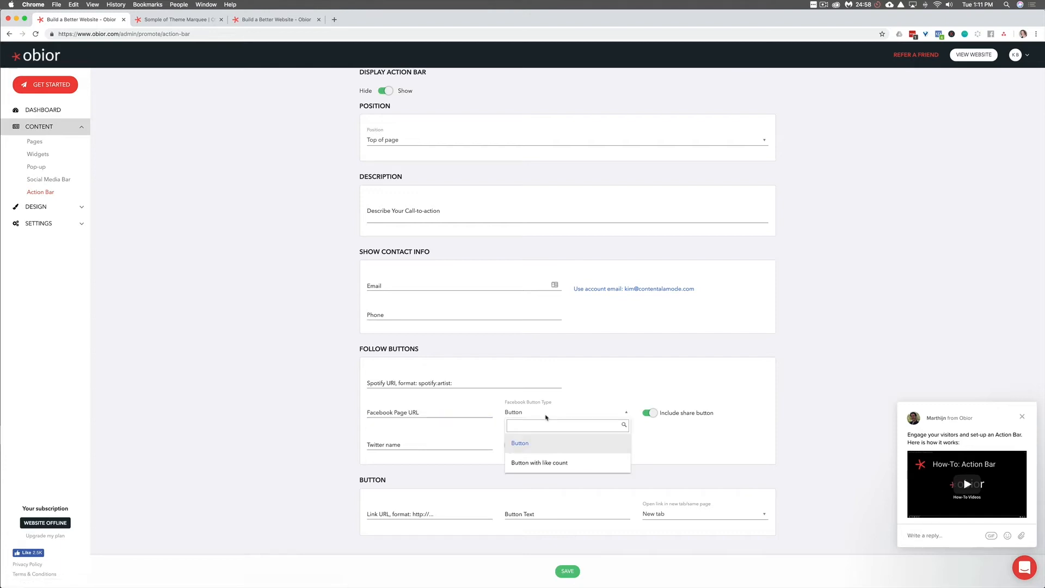
pyautogui.click(537, 463)
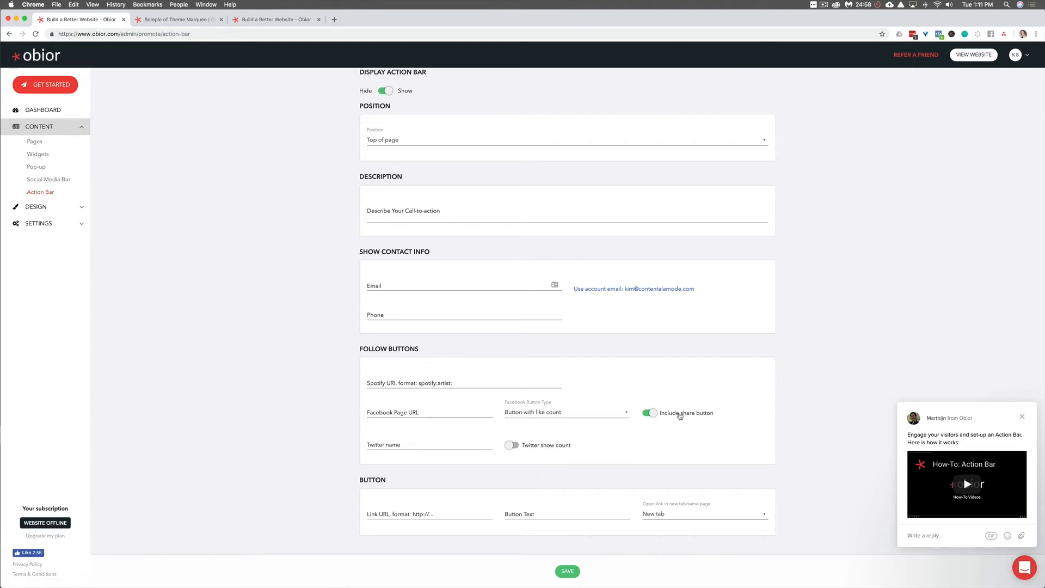
# Enable the Twitter show count, set the Twitter name to confessthetrail and save the action bar.
pyautogui.click(544, 450)
pyautogui.click(451, 447)
pyautogui.write('confessthetrail')
pyautogui.click(566, 570)
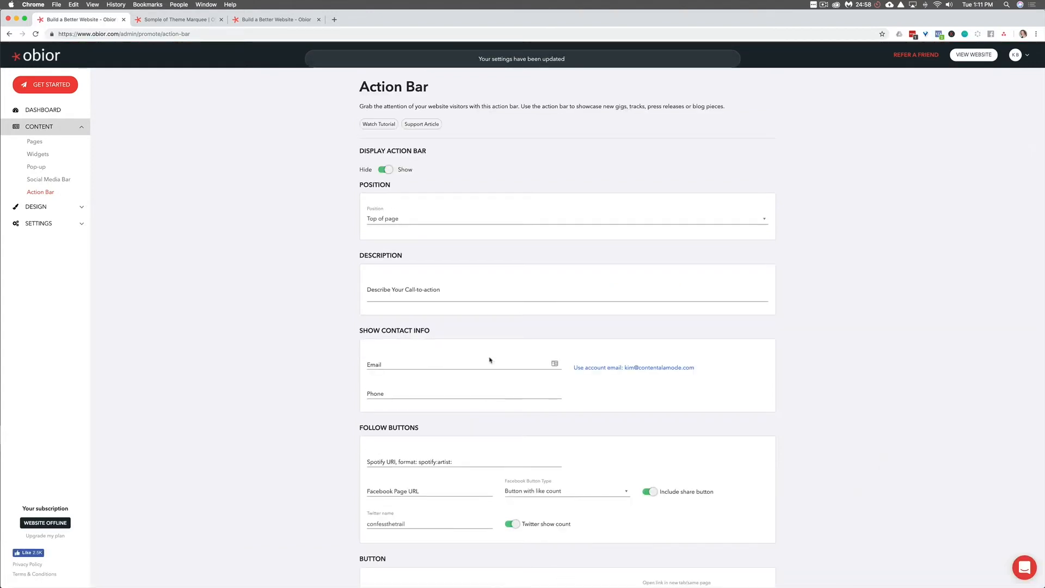
# View the website and examine the action bar, social icons, home image and footer.
pyautogui.click(968, 59)
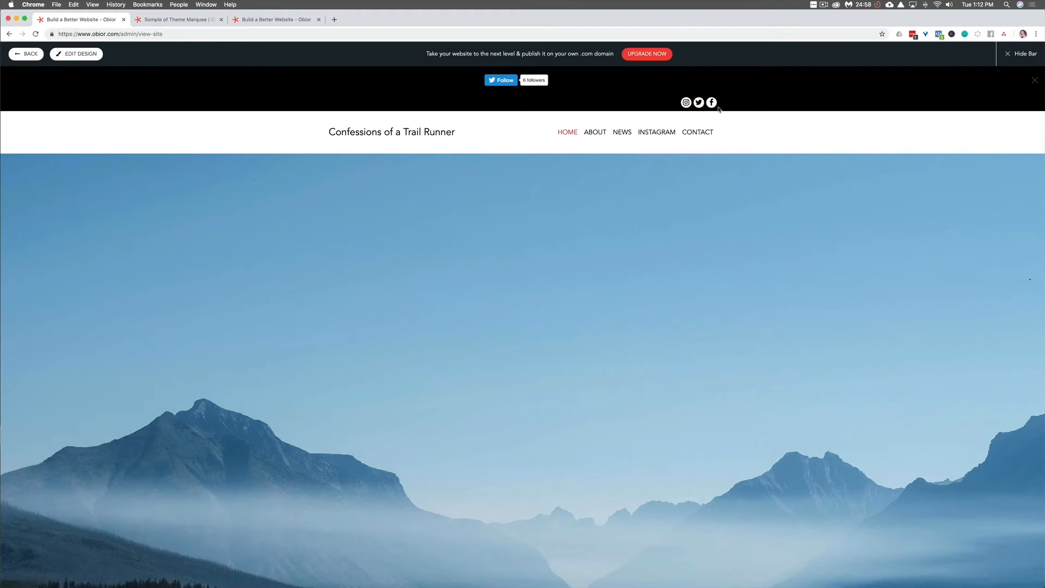
pyautogui.scroll(-3, 718, 109)
pyautogui.scroll(-3, 718, 109)
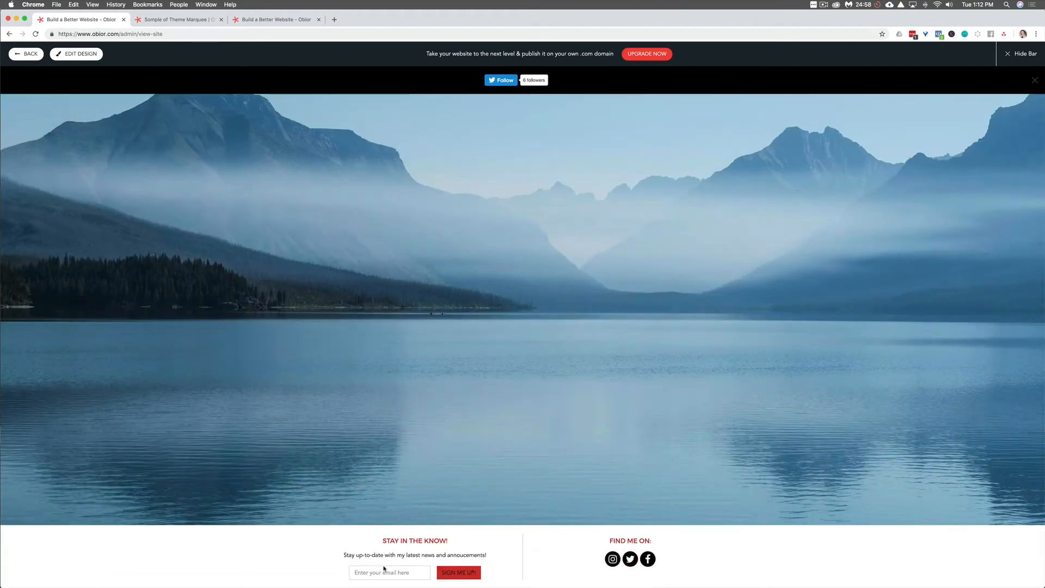
pyautogui.scroll(3, 383, 577)
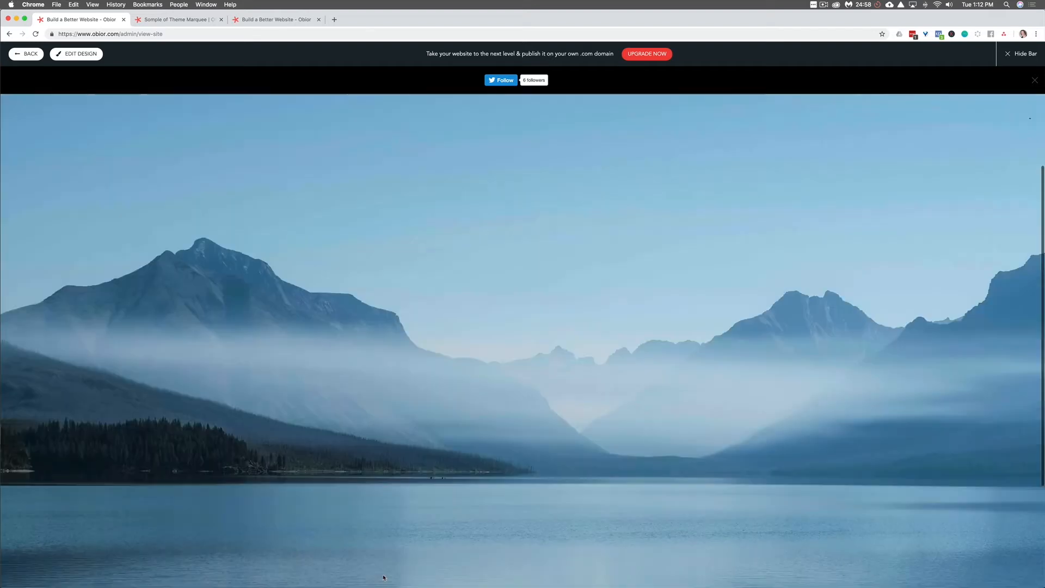
pyautogui.scroll(3, 384, 577)
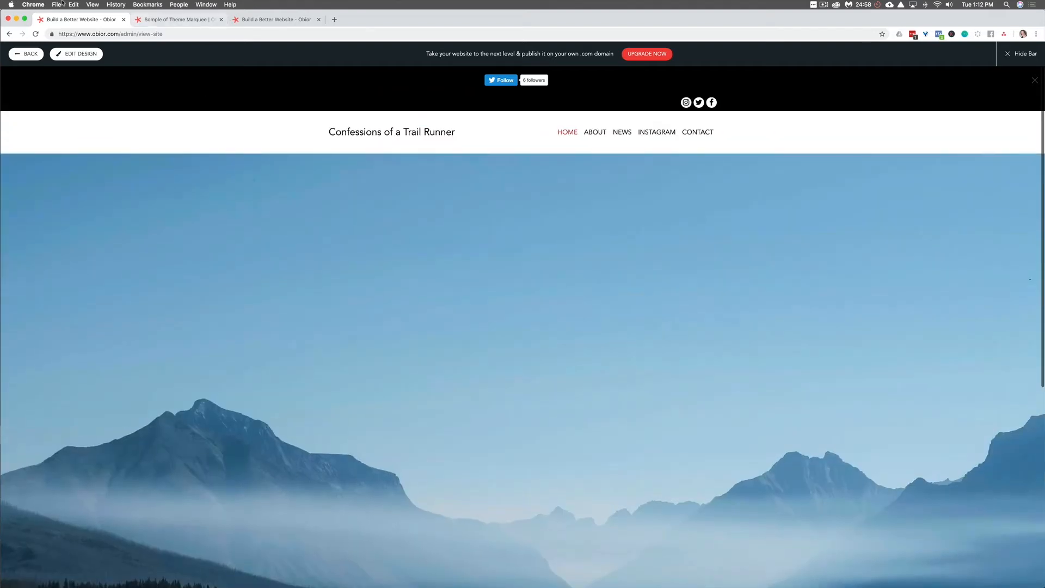
# Go through the photo slider, logo and images, and colors options in the design editor.
pyautogui.click(76, 54)
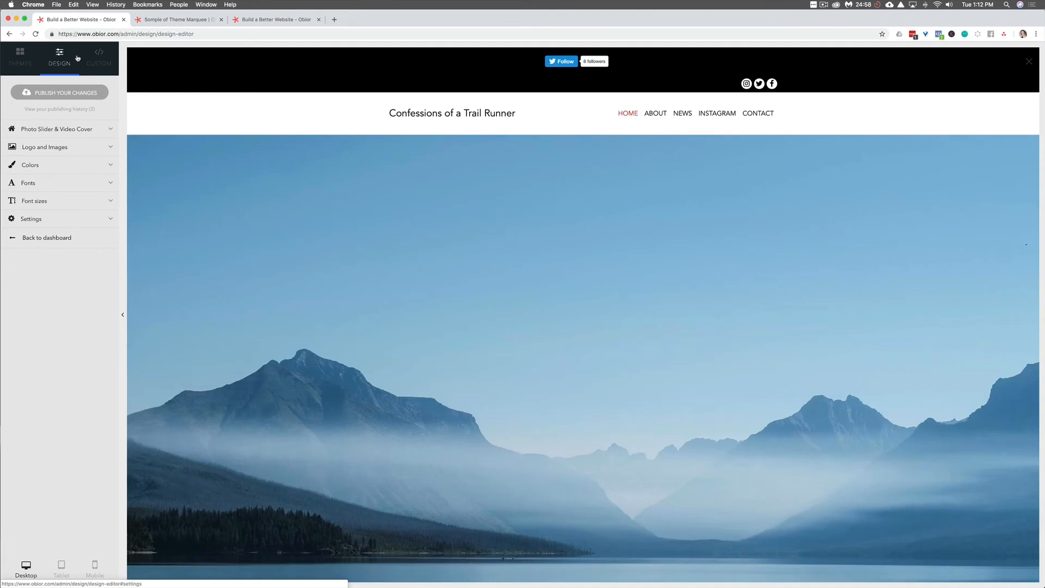
pyautogui.click(73, 131)
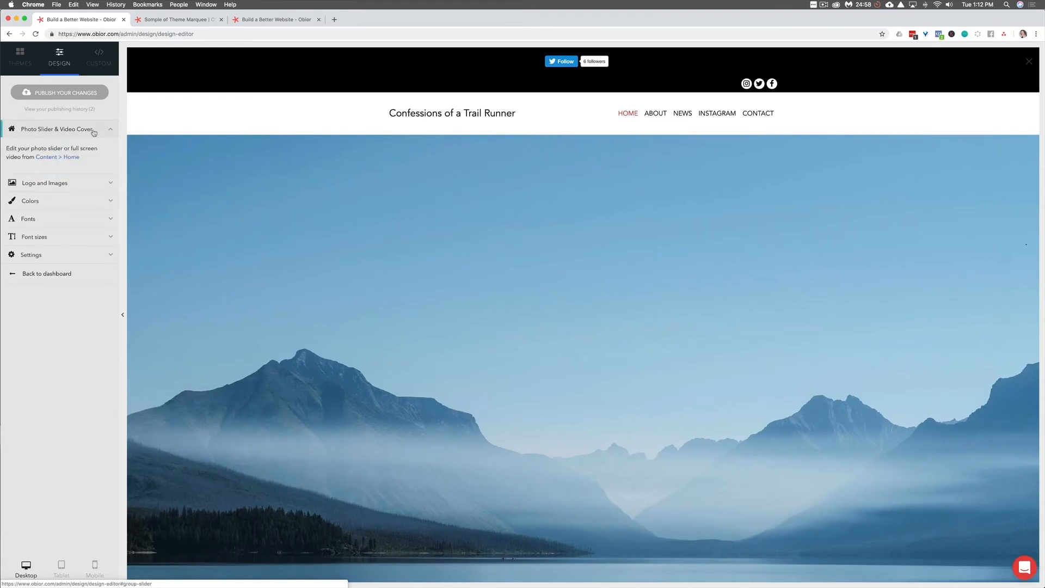
pyautogui.click(90, 188)
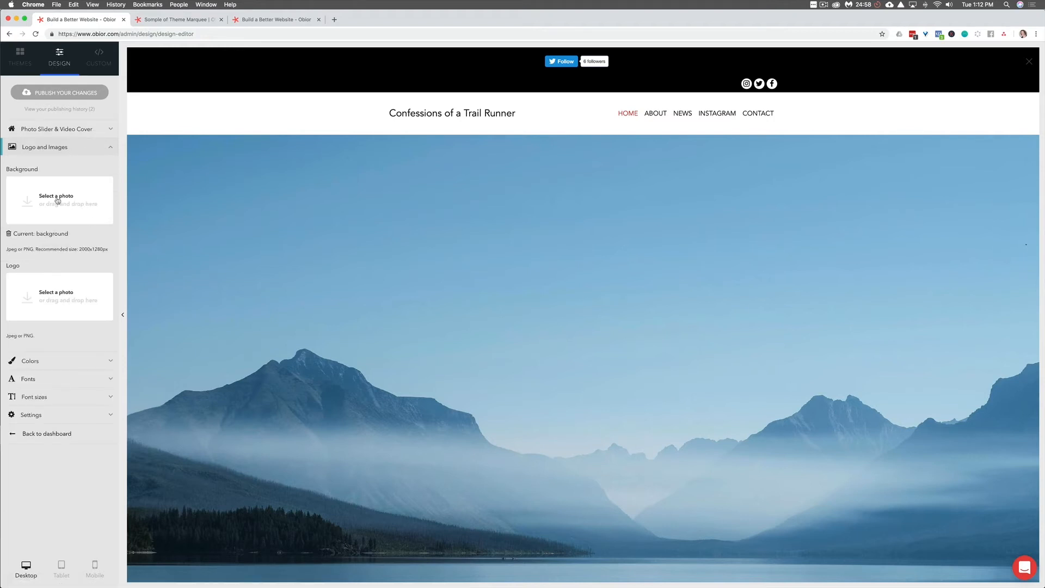
pyautogui.click(51, 361)
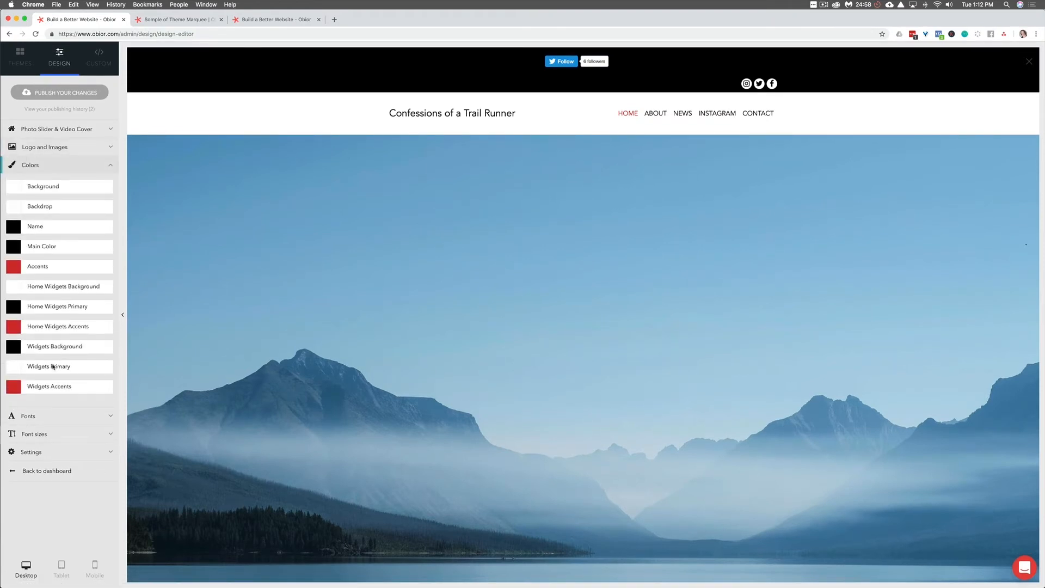
# Look at the font settings and browse the fonts available for the site name.
pyautogui.click(65, 415)
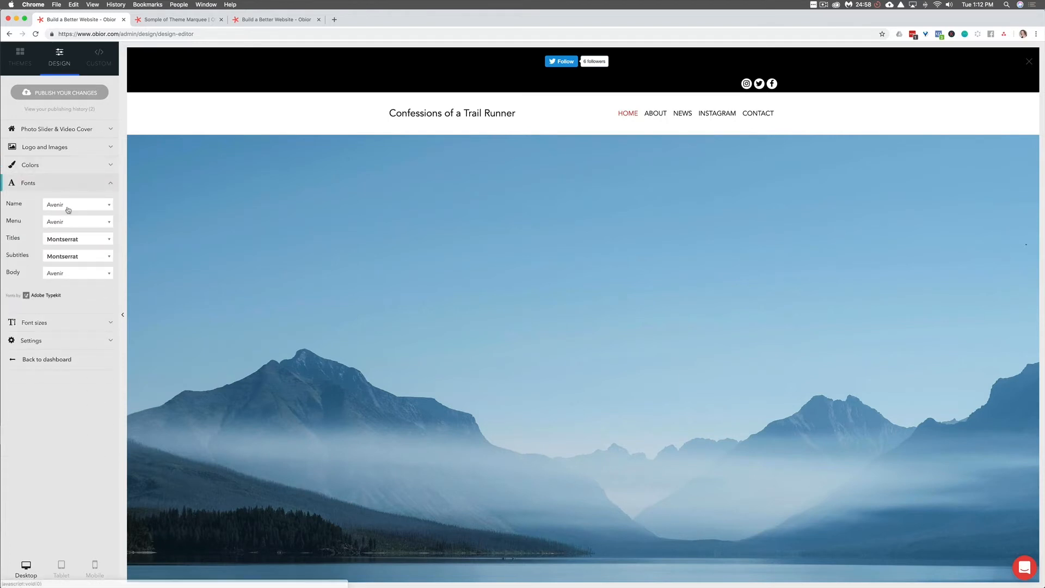
pyautogui.click(68, 209)
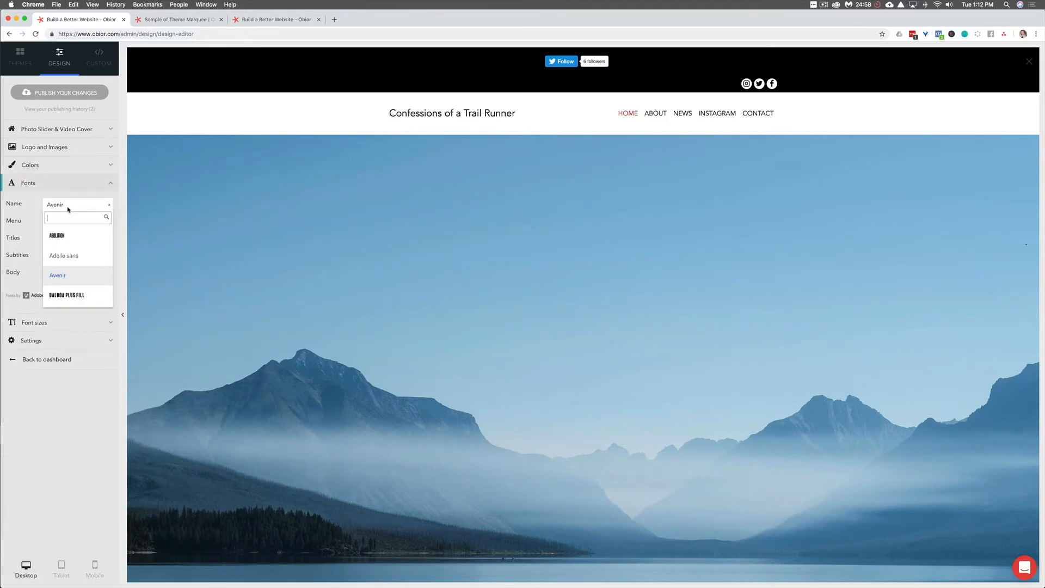
pyautogui.scroll(-15, 84, 266)
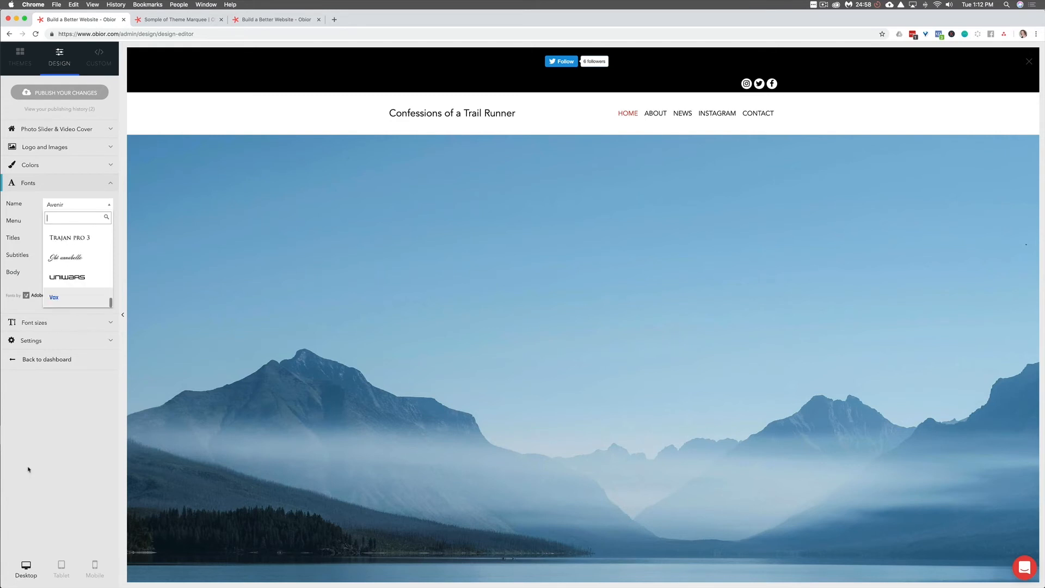
pyautogui.click(89, 451)
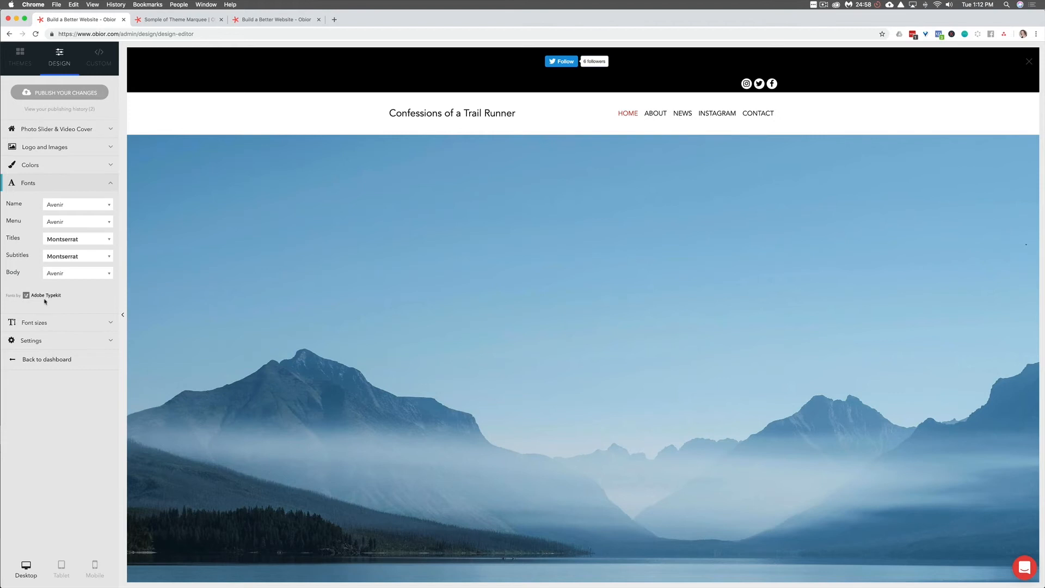
# Set the font sizes to 30px for titles, 24px for subtitles and 16px for body text, and publish the changes.
pyautogui.click(77, 324)
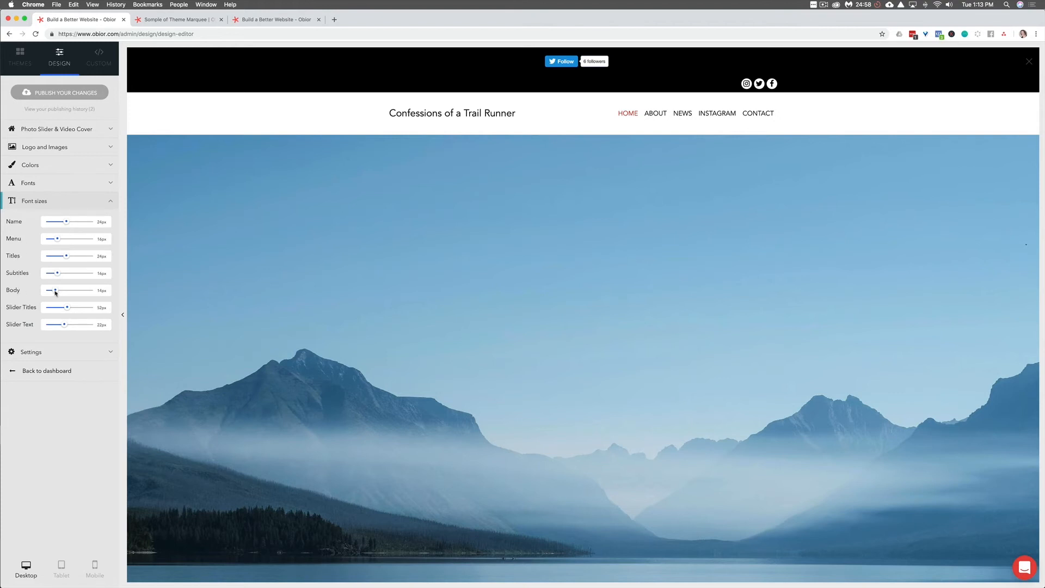
pyautogui.moveTo(55, 291); pyautogui.dragTo(73, 260)
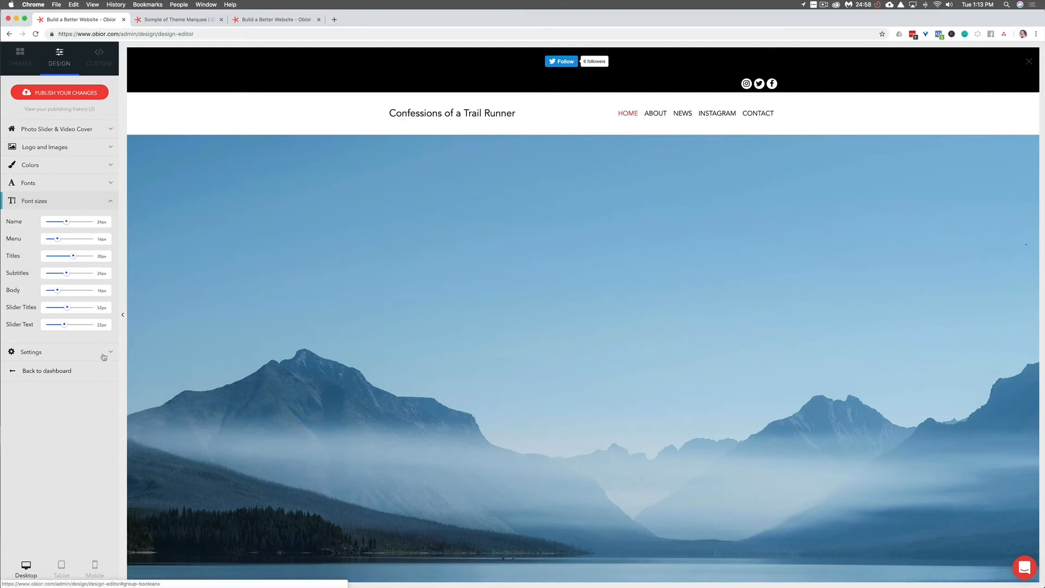
pyautogui.click(102, 357)
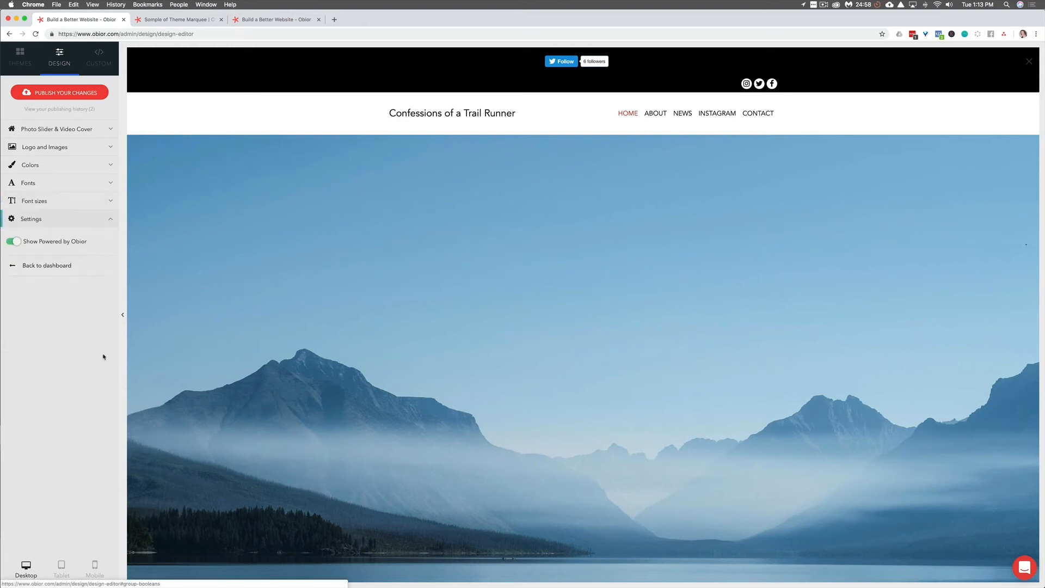
pyautogui.click(95, 94)
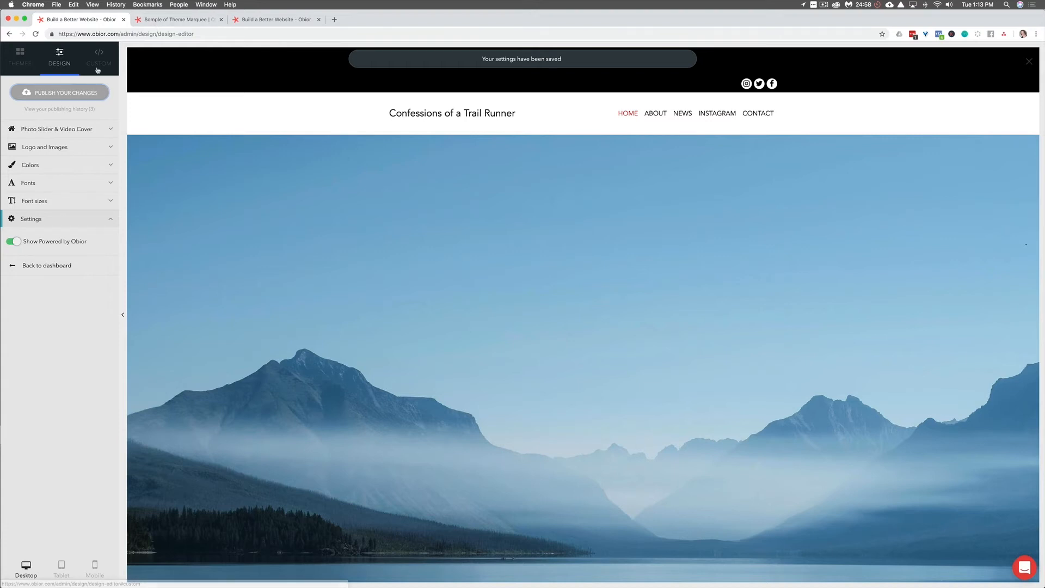
# Look at the current theme in the design editor and the Browser Icon feature in the dashboard's design section.
pyautogui.click(23, 63)
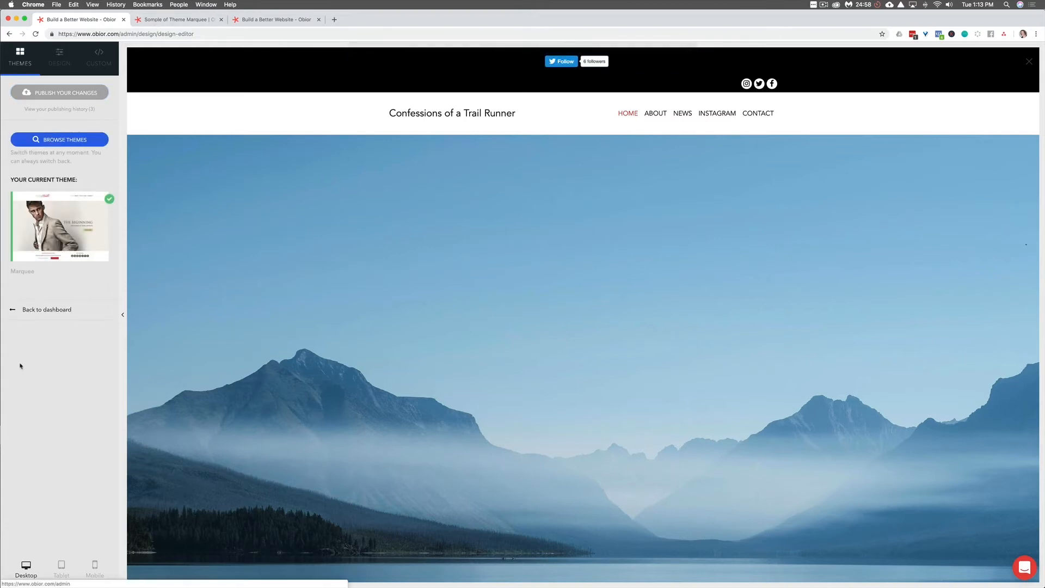
pyautogui.click(48, 312)
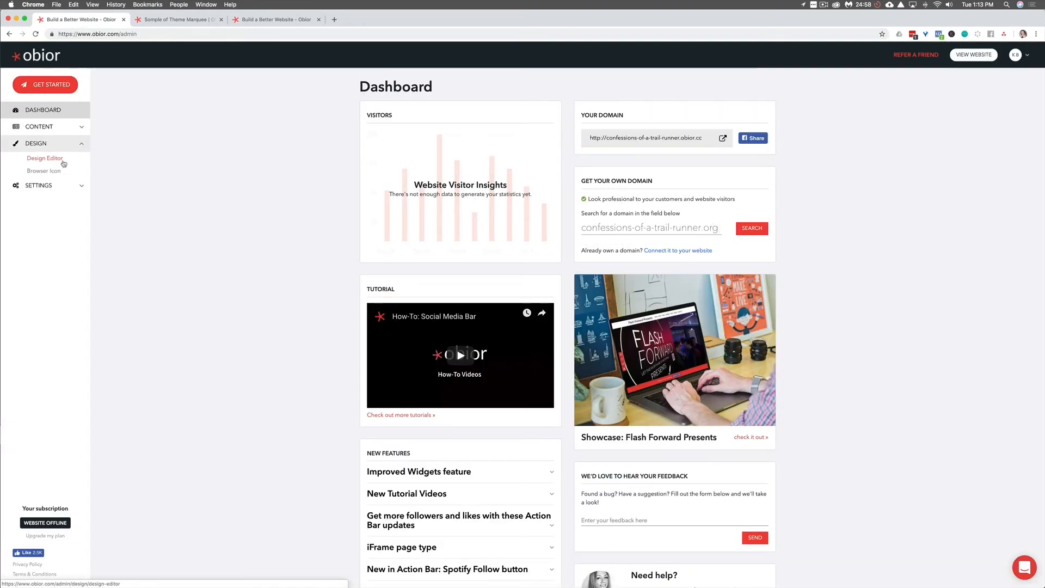
pyautogui.click(48, 171)
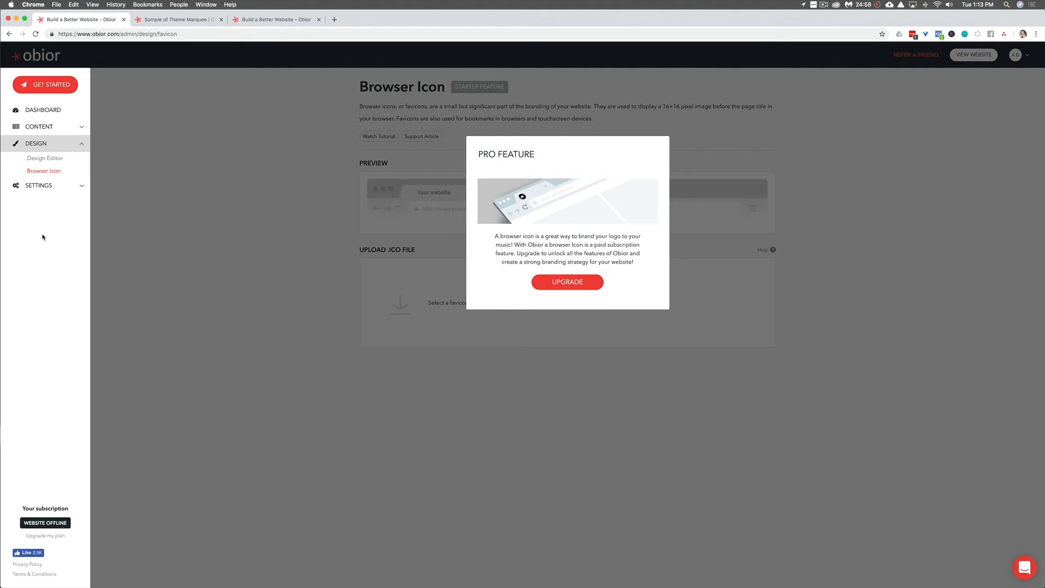
# Review the site's domain settings, connections, code injection and subscribers pages.
pyautogui.click(40, 178)
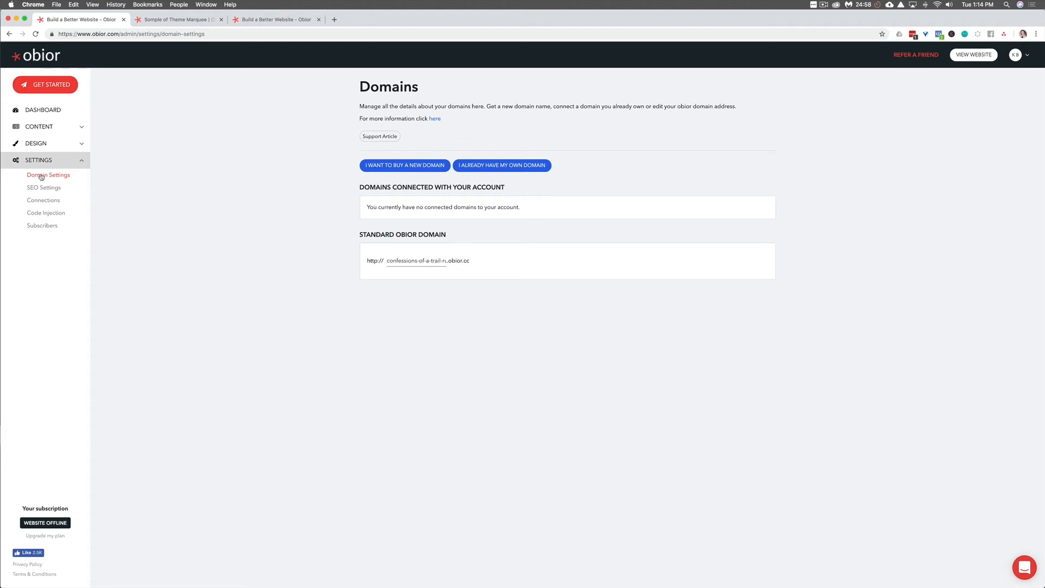
pyautogui.click(49, 202)
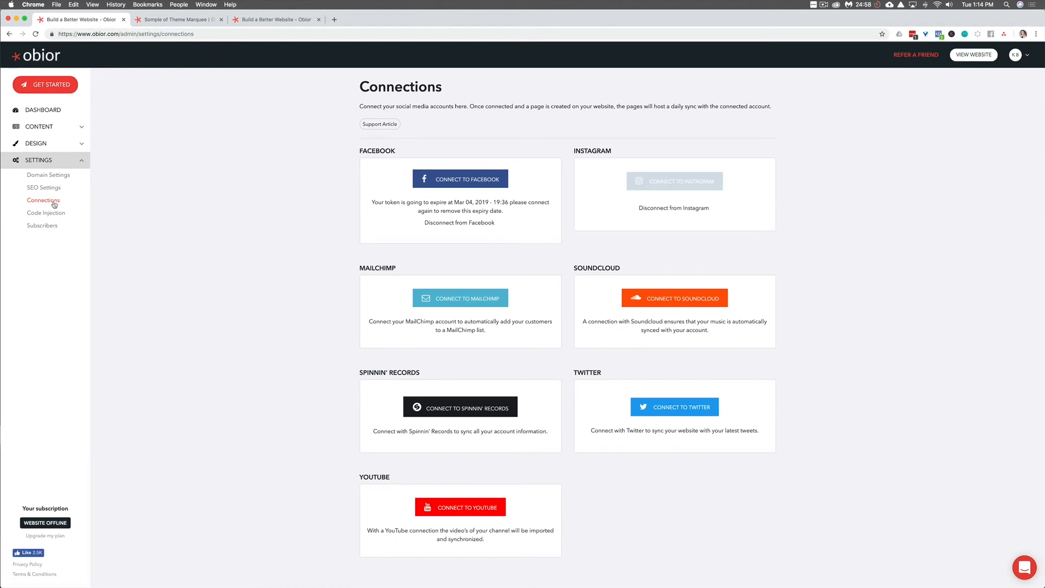
pyautogui.scroll(-1, 289, 287)
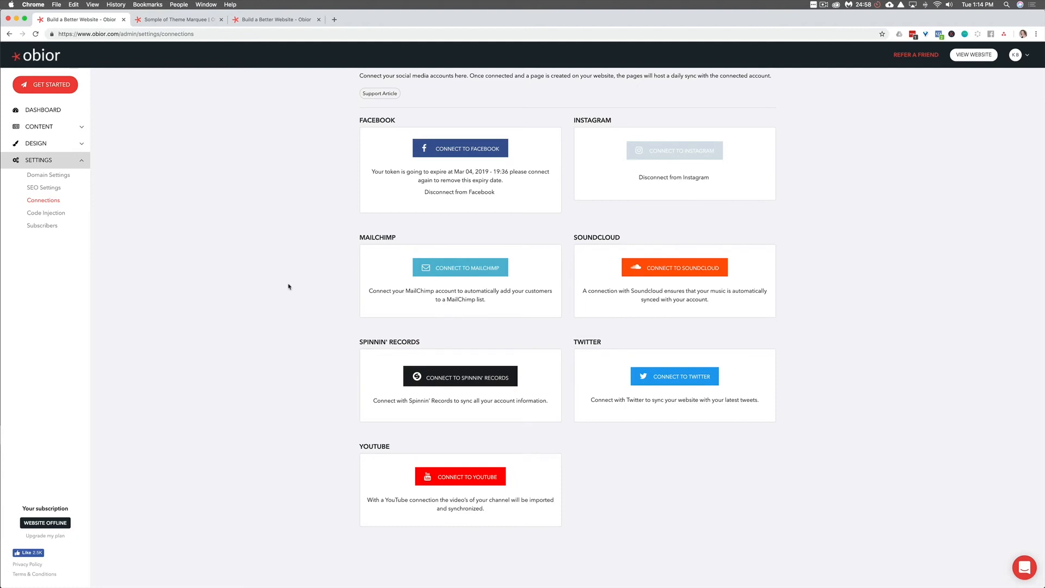
pyautogui.click(41, 214)
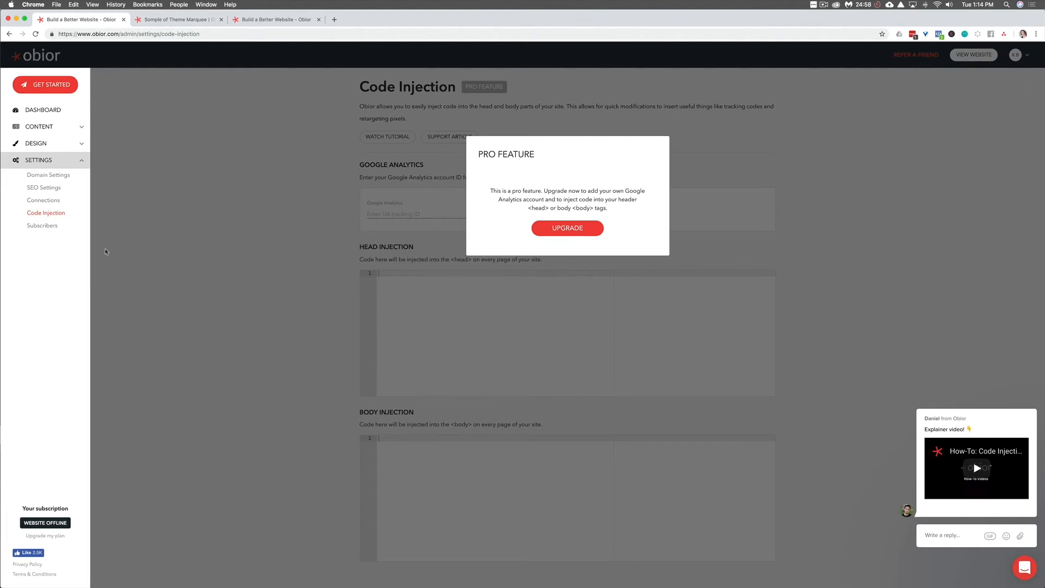
pyautogui.click(44, 229)
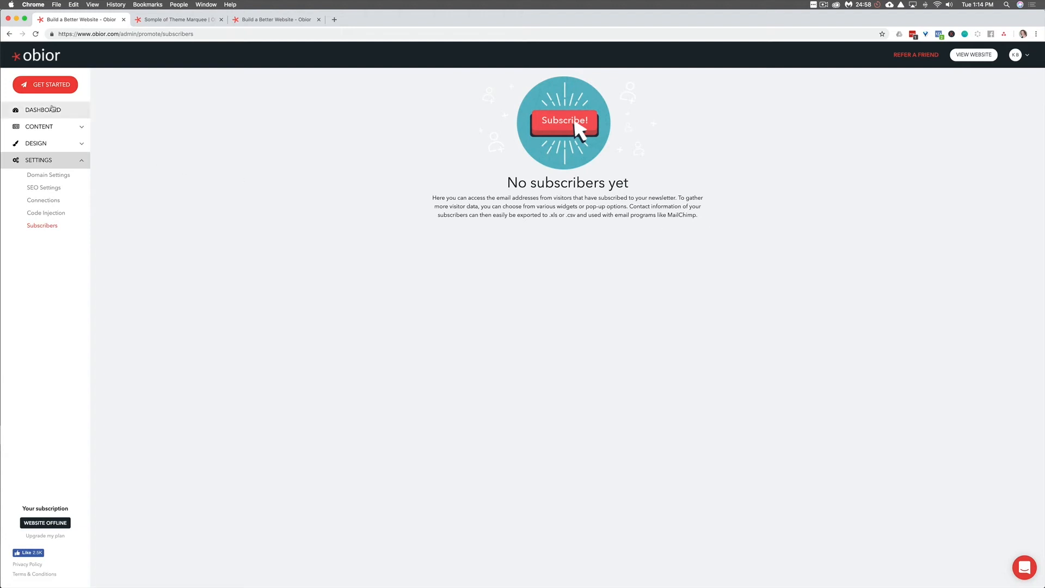
# Look over the dashboard's visitor insights, domain, tutorial, new features and support sections.
pyautogui.click(53, 109)
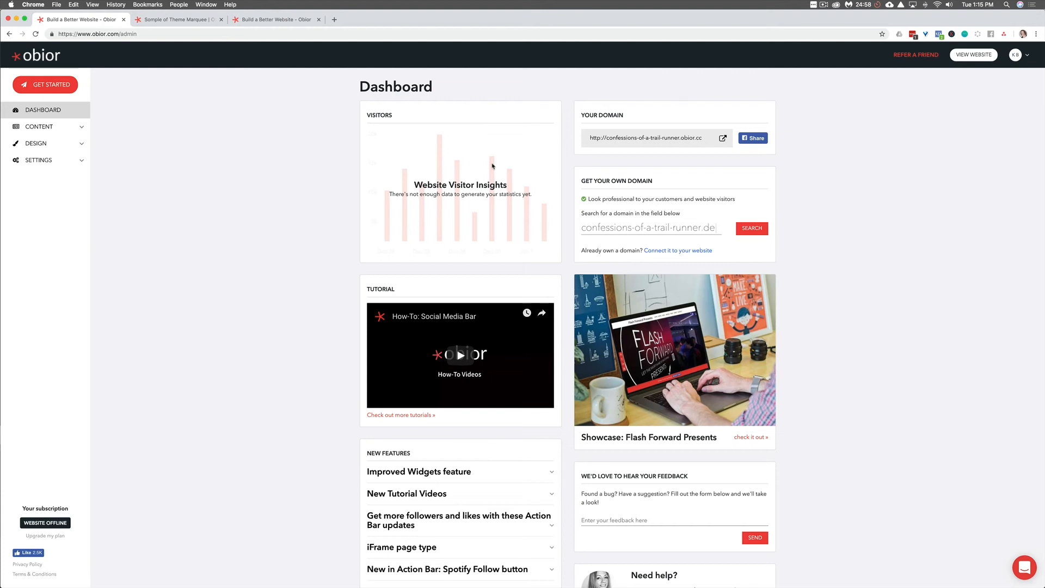
pyautogui.scroll(-5, 493, 166)
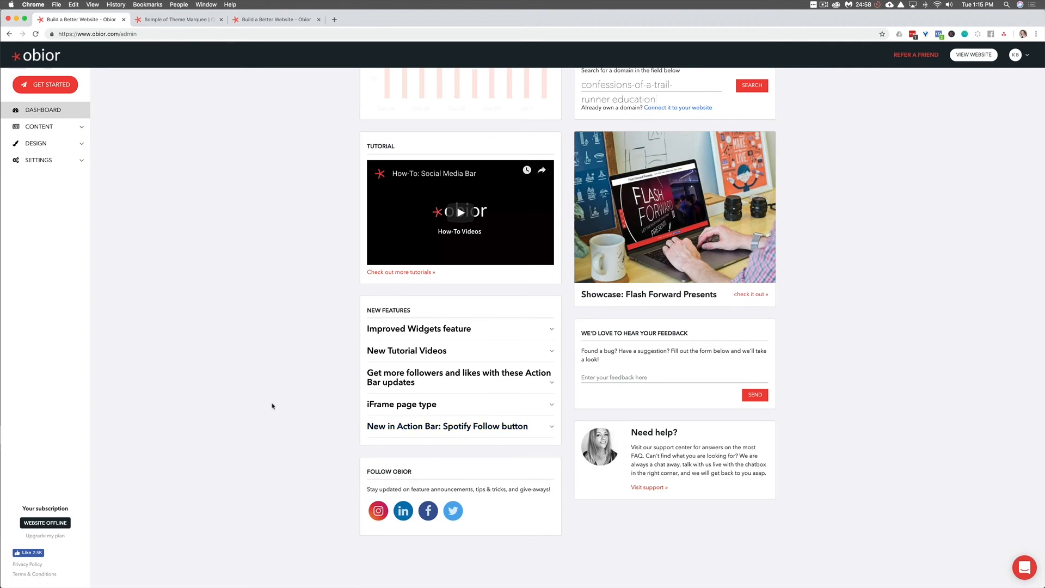
pyautogui.scroll(3, 272, 406)
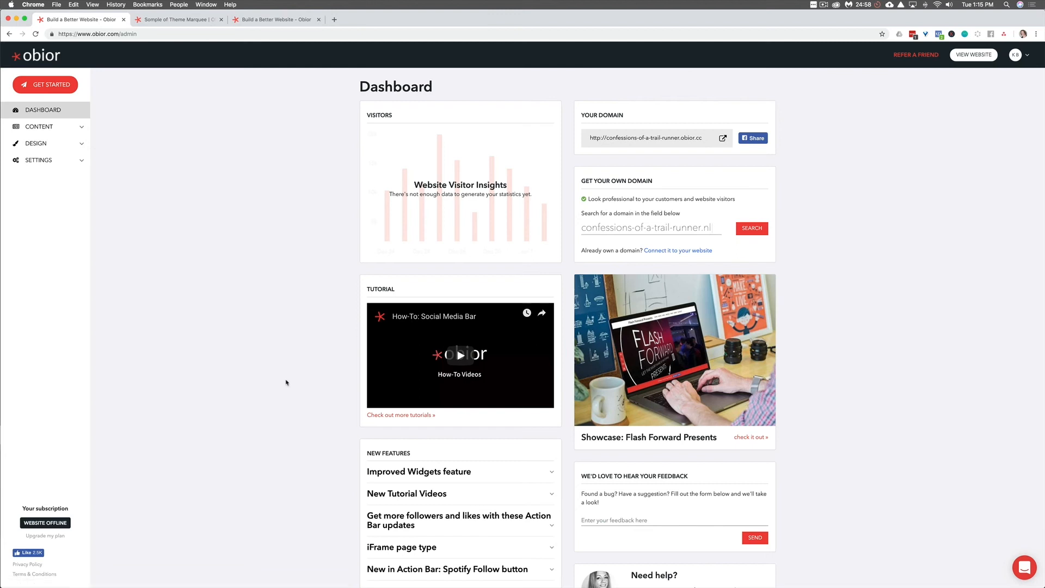
# Look at the Marquee theme's sample website and review the yearly Starter, Pro and Unlimited plans on the pricing page.
pyautogui.click(158, 20)
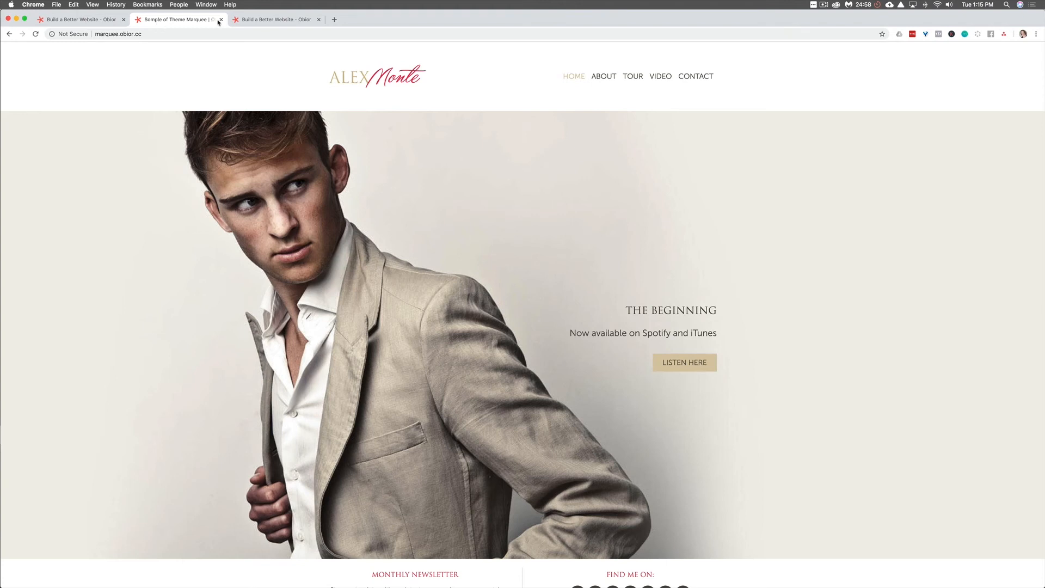
pyautogui.click(103, 20)
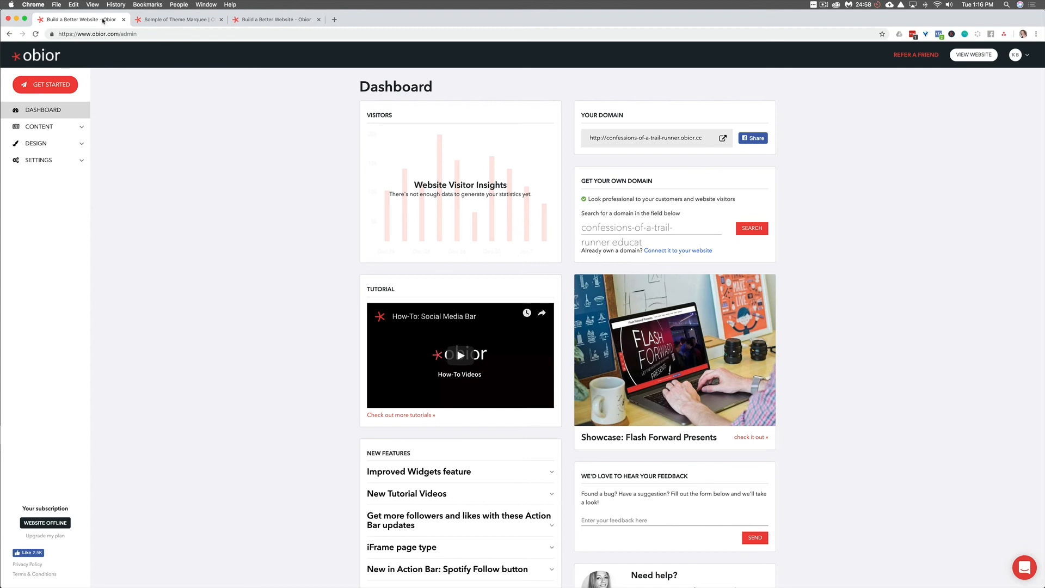
pyautogui.click(261, 20)
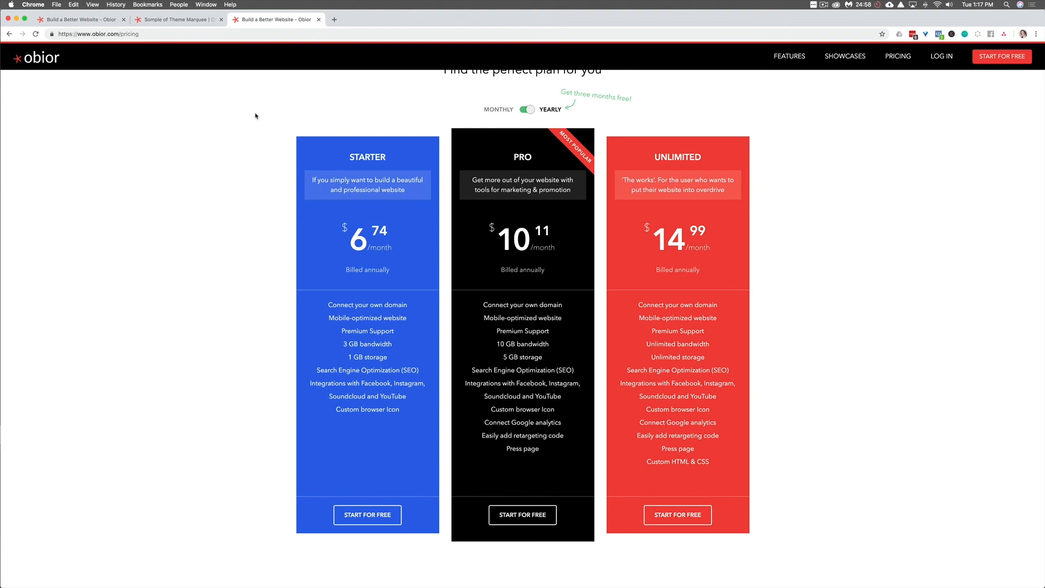
# Revisit the Marquee theme sample, and go from Obior's features page to its pricing page to examine the plan comparison.
pyautogui.click(161, 21)
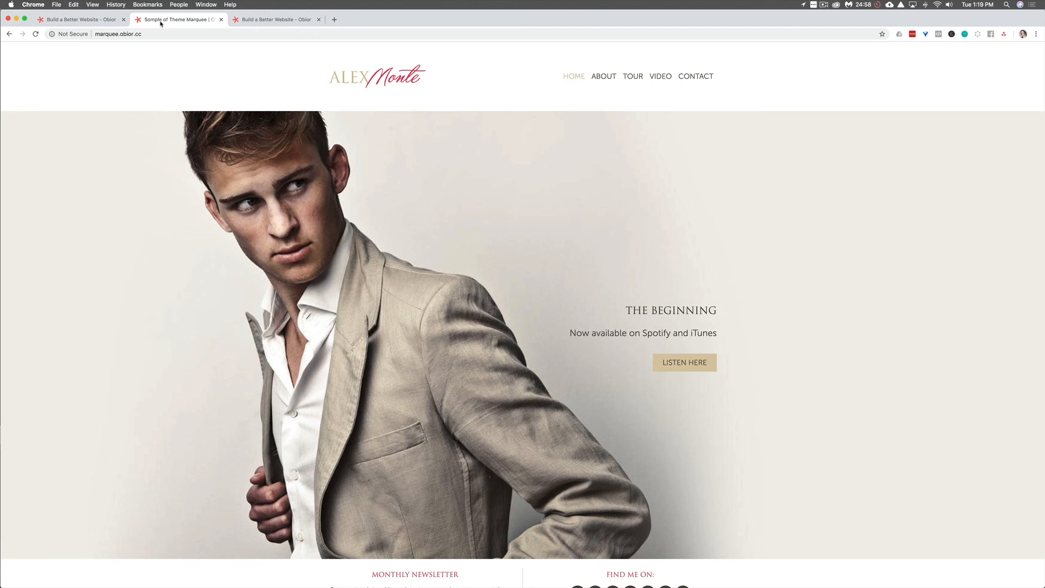
pyautogui.click(263, 19)
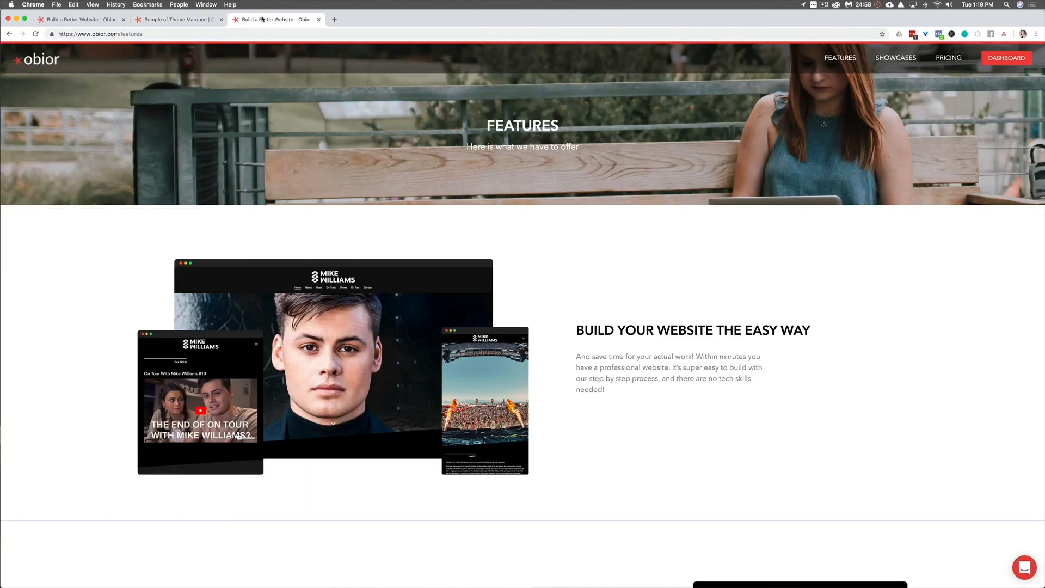
pyautogui.click(949, 63)
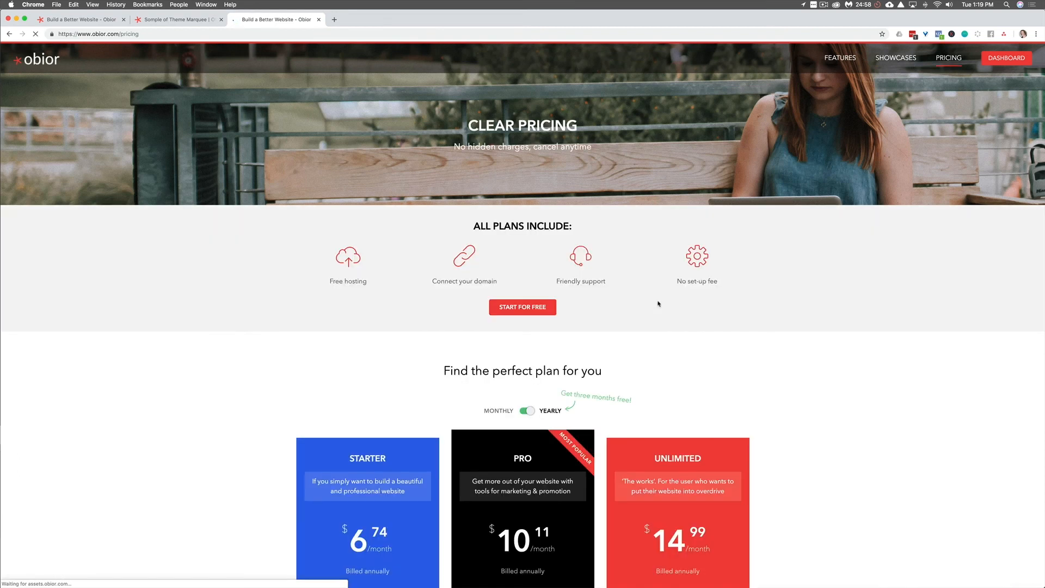
pyautogui.scroll(-5, 658, 304)
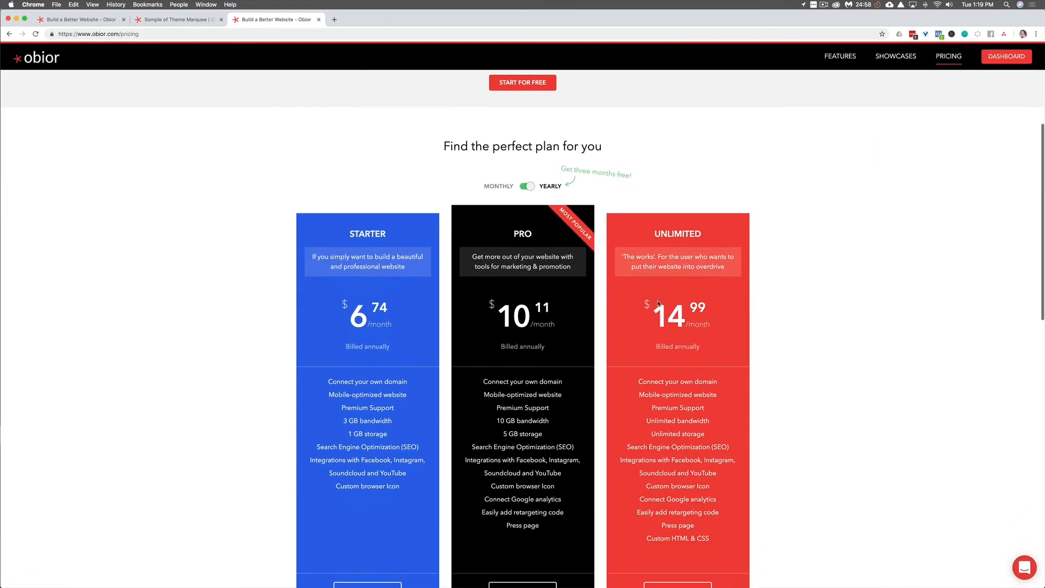